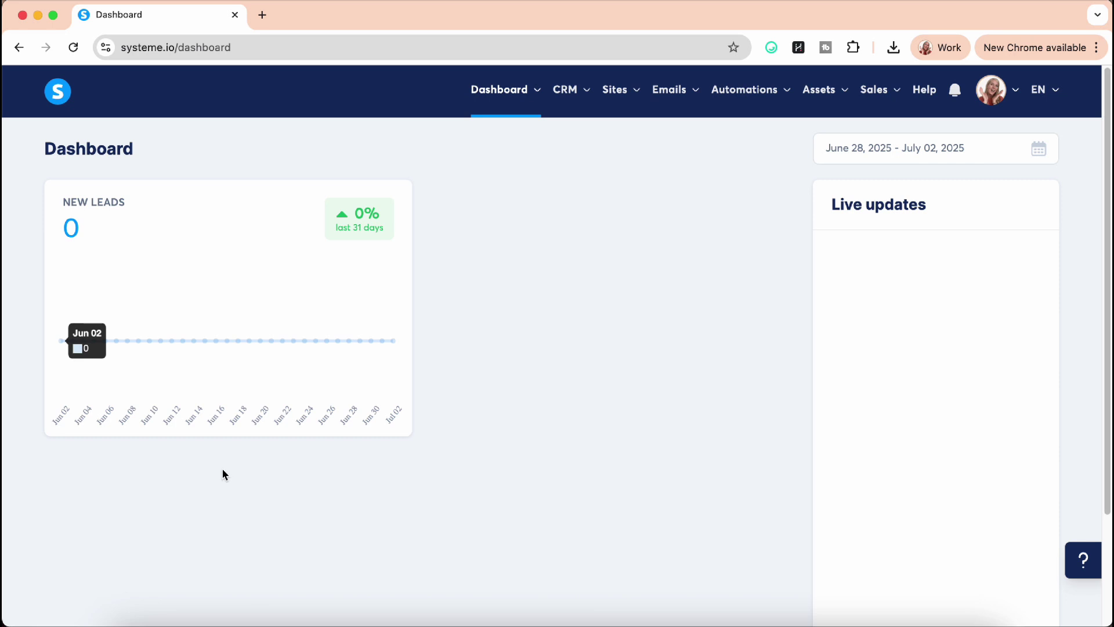
Step: Open systeme.io/pricing in a new tab and compare plan prices annually, then monthly
click(430, 271)
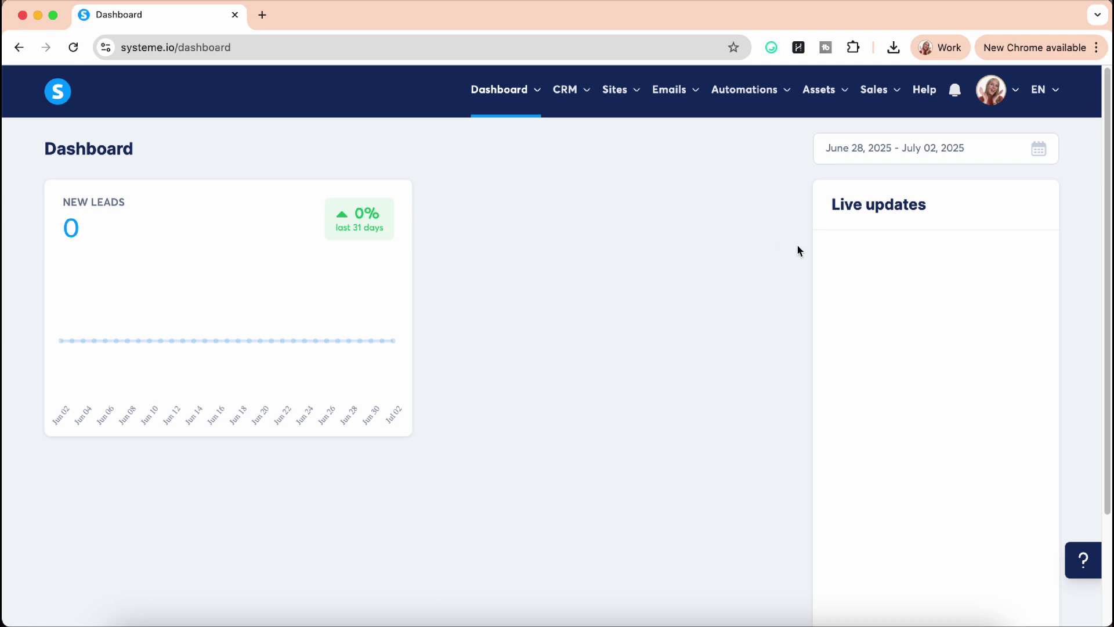
click(262, 16)
text(systeme.)
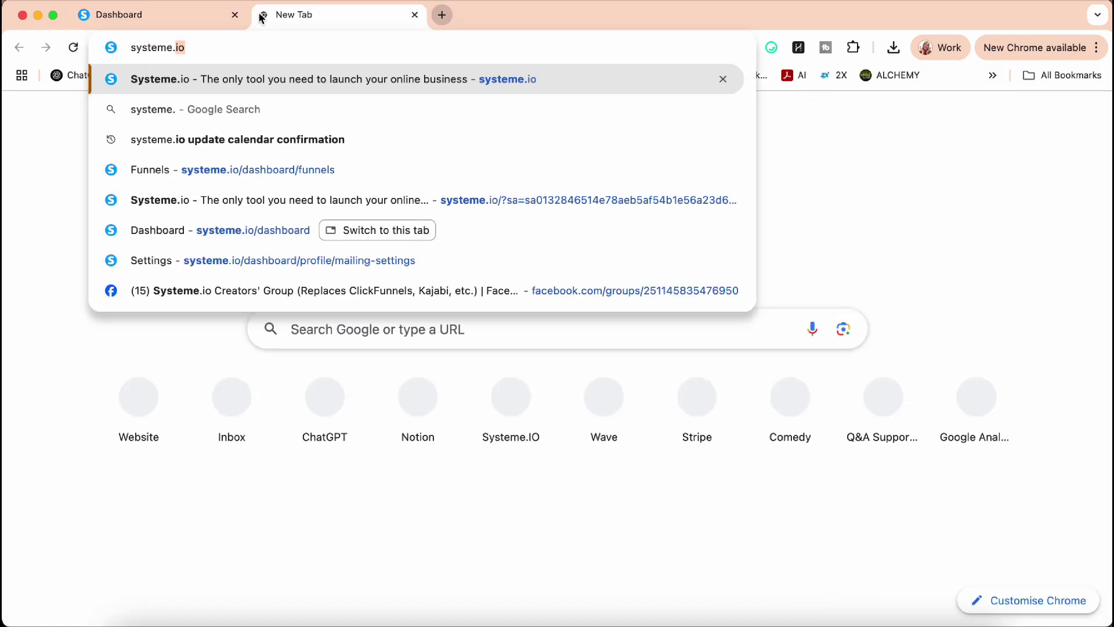
text(io/pricing)
key(Return)
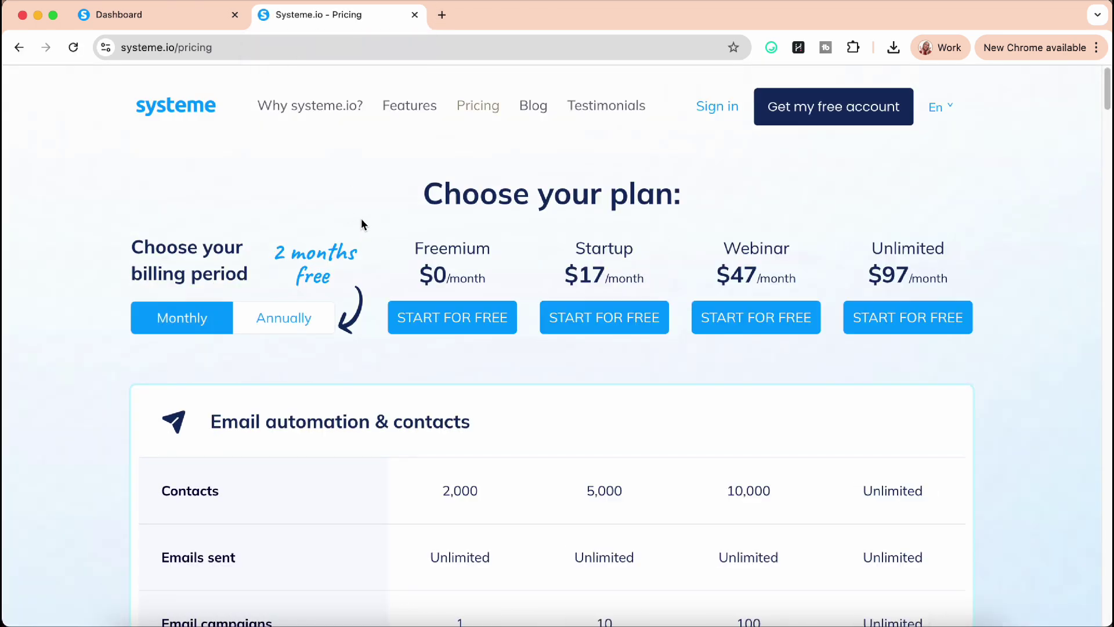
scroll(366, 225, down, 3)
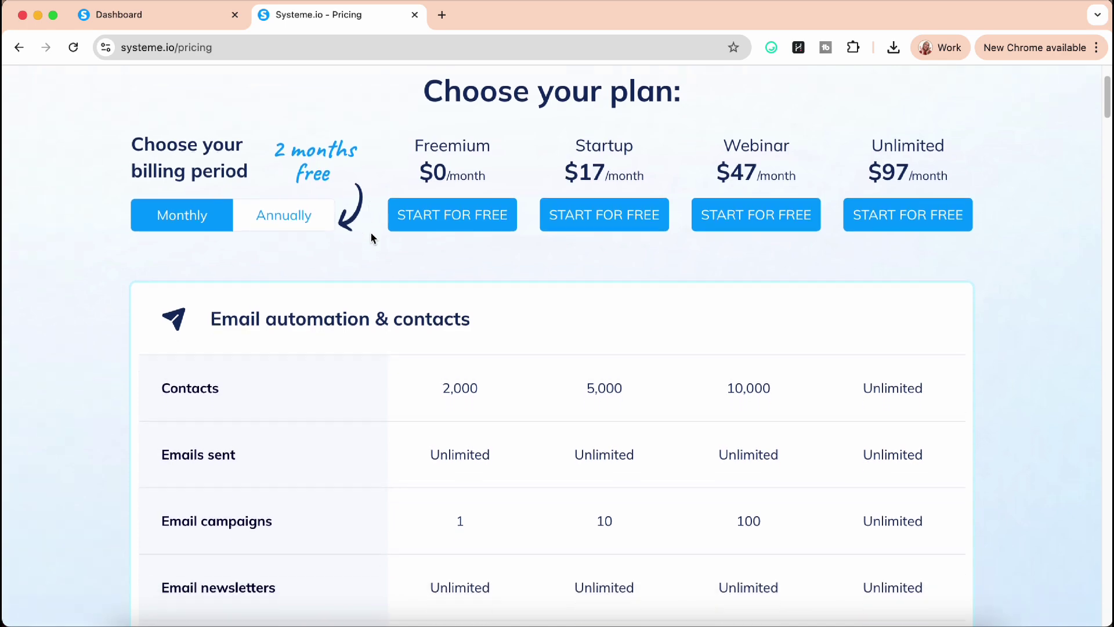
scroll(371, 238, down, 15)
scroll(374, 244, up, 20)
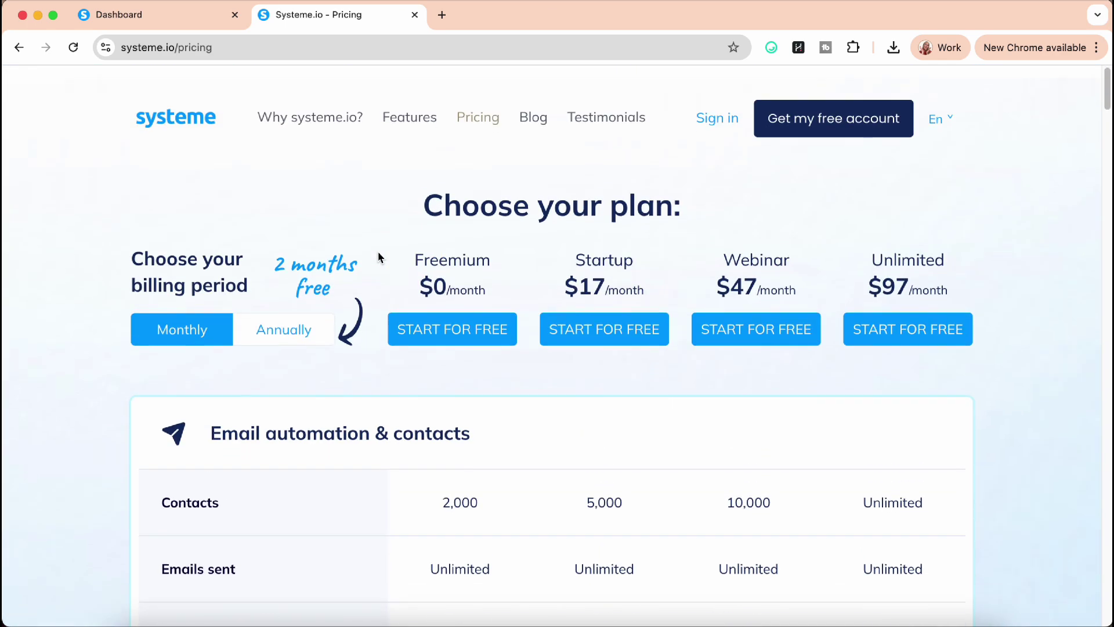
click(295, 325)
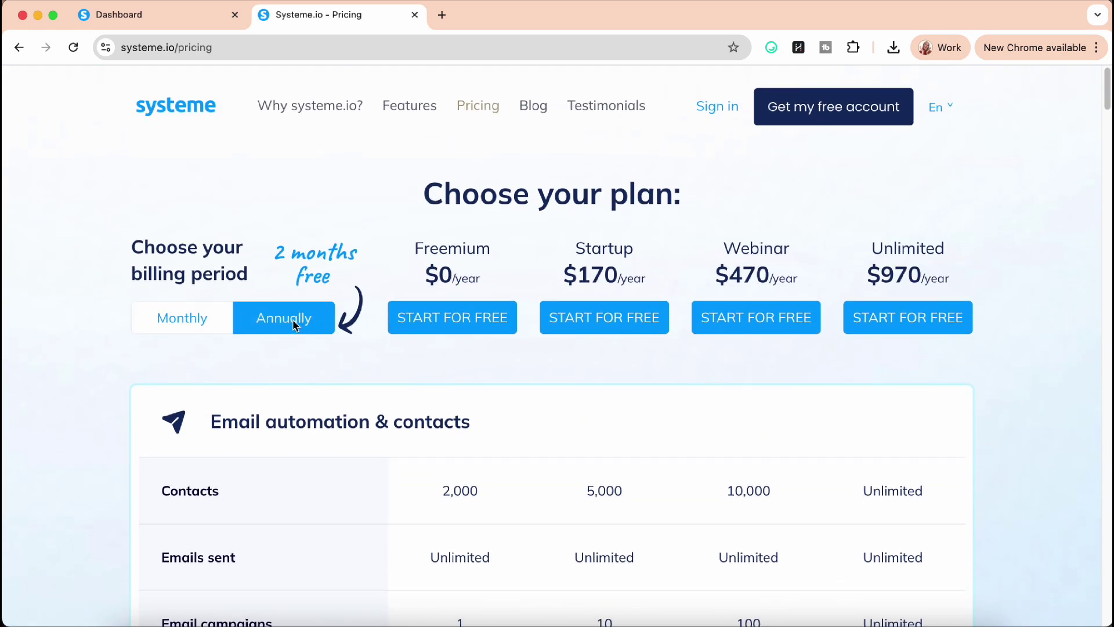
click(177, 324)
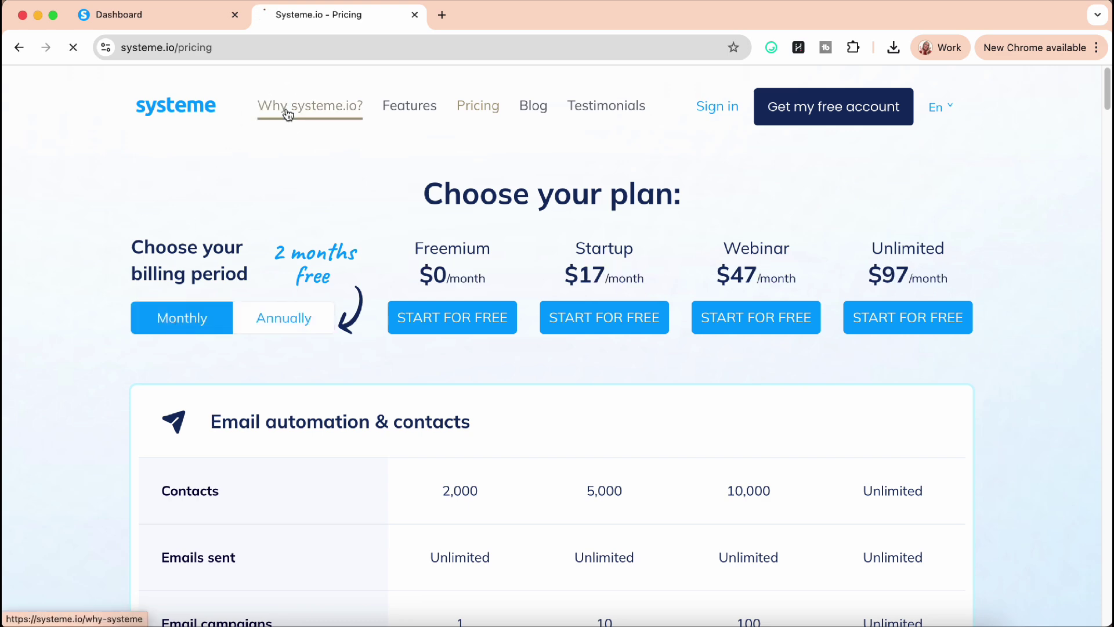
Step: Scroll through the Why systeme.io? page and highlight the launch-your-online-business heading
click(286, 110)
scroll(234, 365, down, 6)
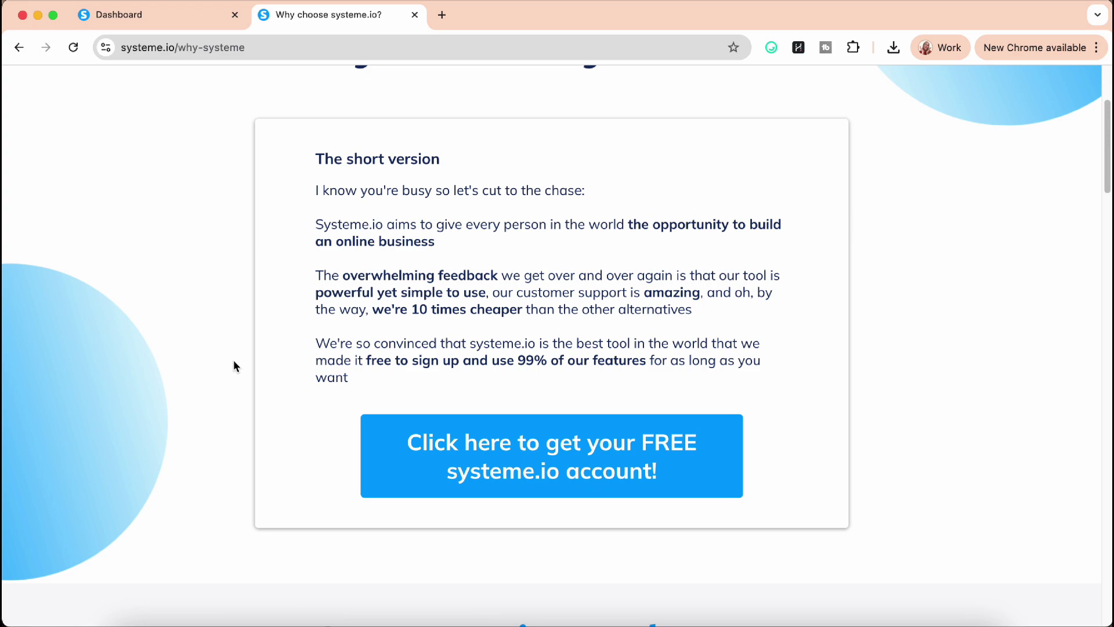
scroll(234, 362, down, 5)
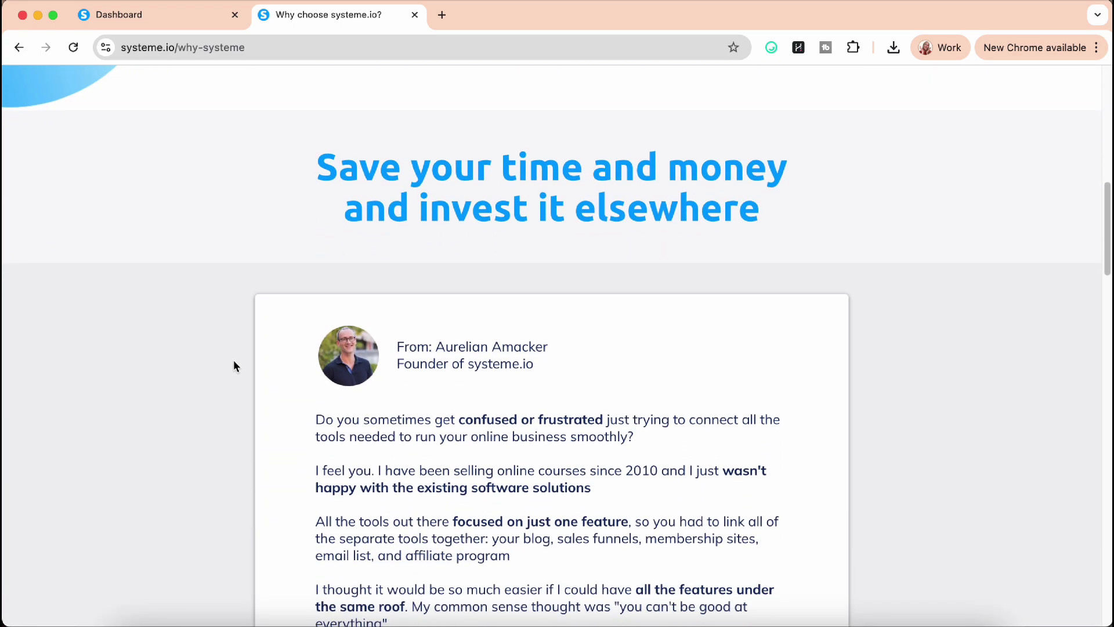
scroll(234, 362, down, 9)
scroll(234, 365, down, 20)
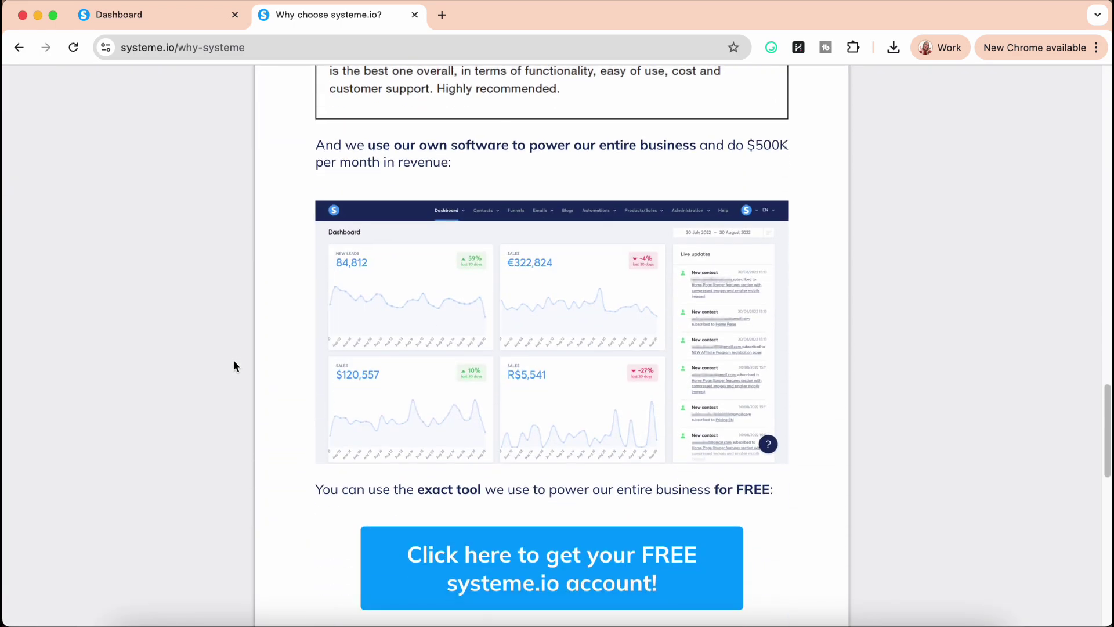
scroll(234, 366, down, 2)
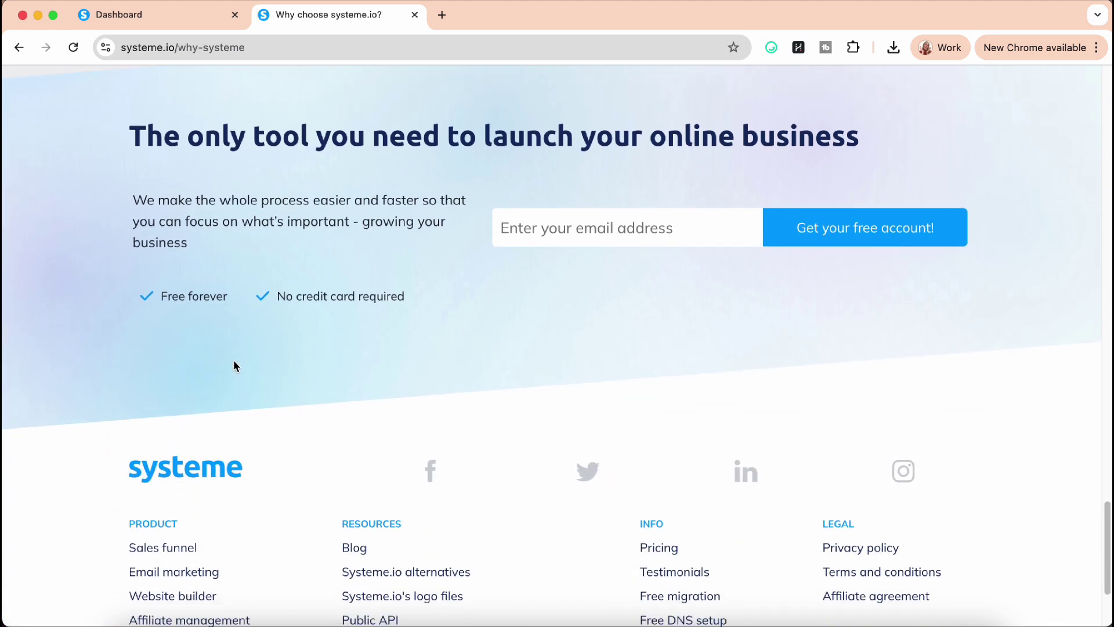
click(131, 132)
drag(131, 132, 928, 114)
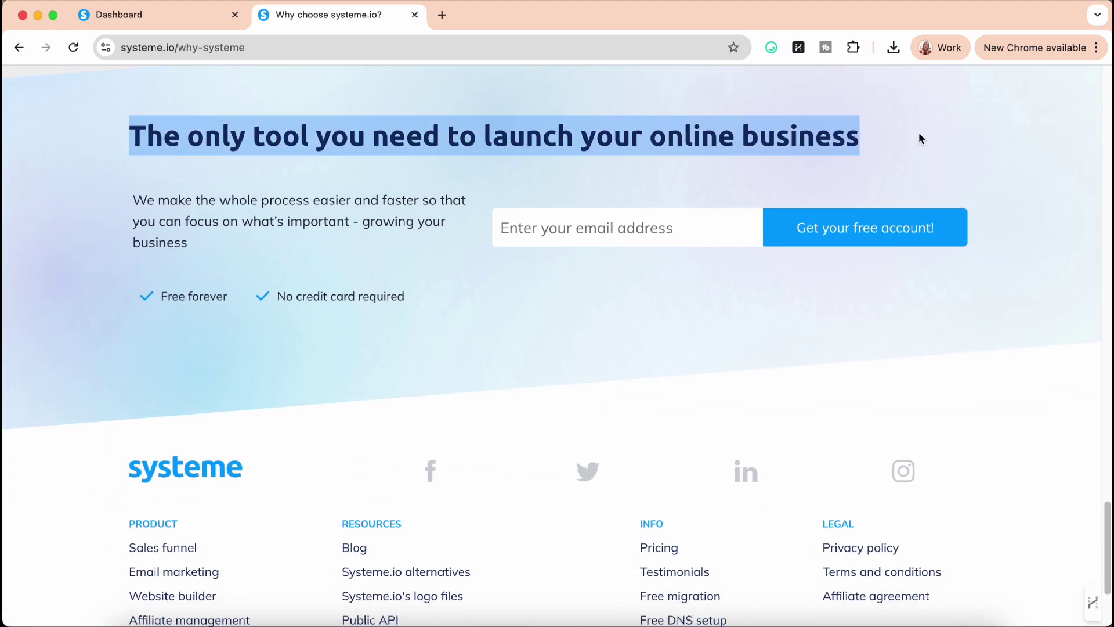
scroll(671, 436, down, 2)
scroll(671, 436, up, 15)
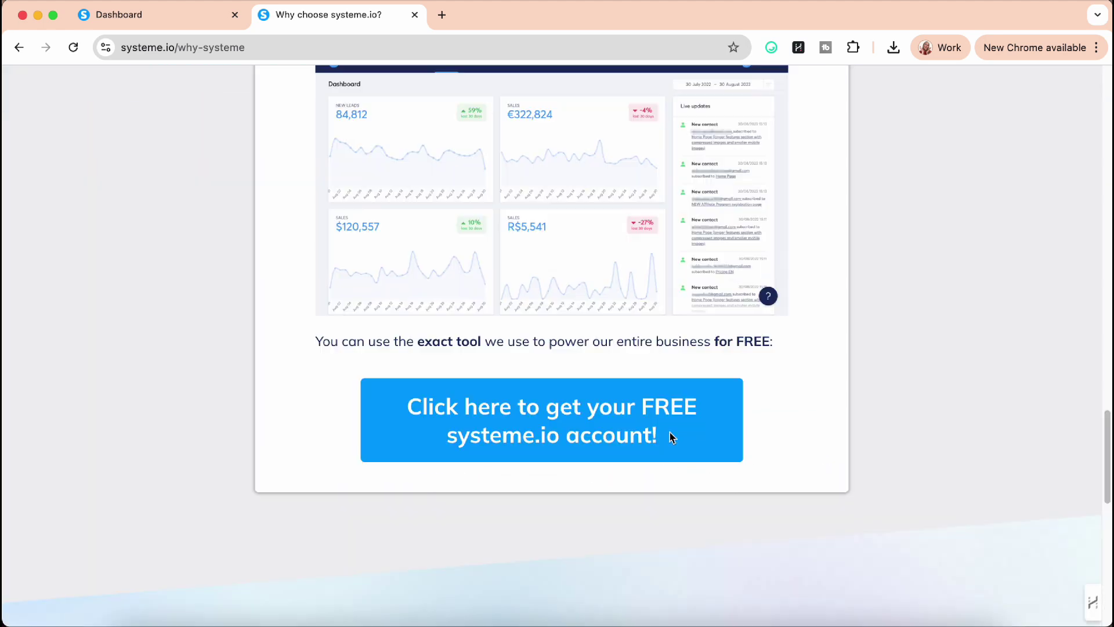
scroll(671, 437, up, 10)
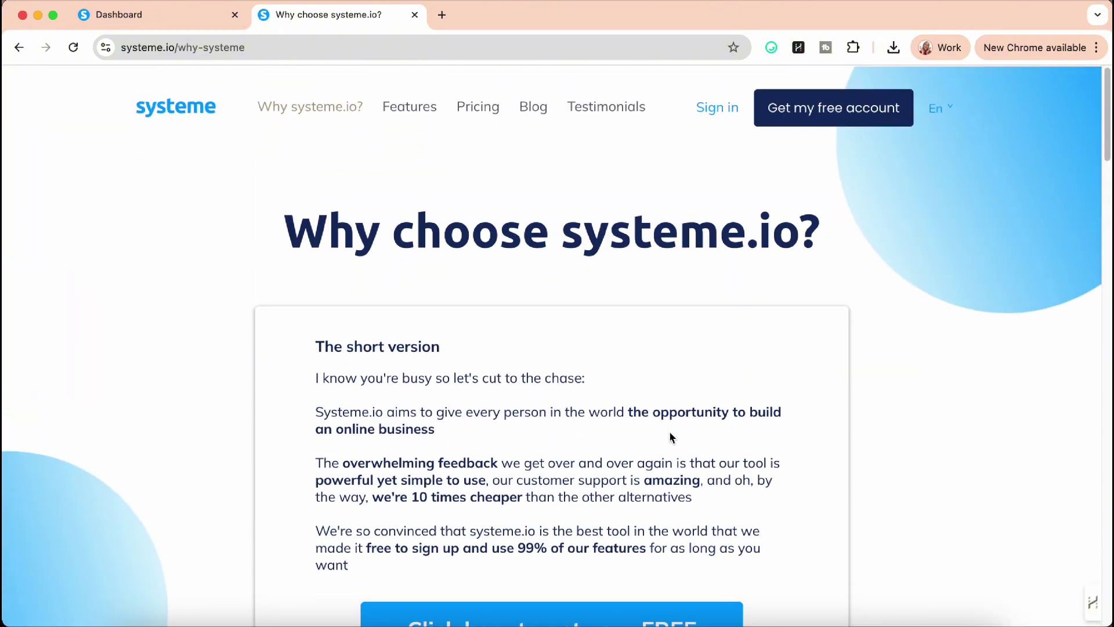
Step: Scroll through the Features page's marketing, websites, affiliates, courses and automation sections, then return to the dashboard
click(415, 110)
scroll(123, 435, down, 3)
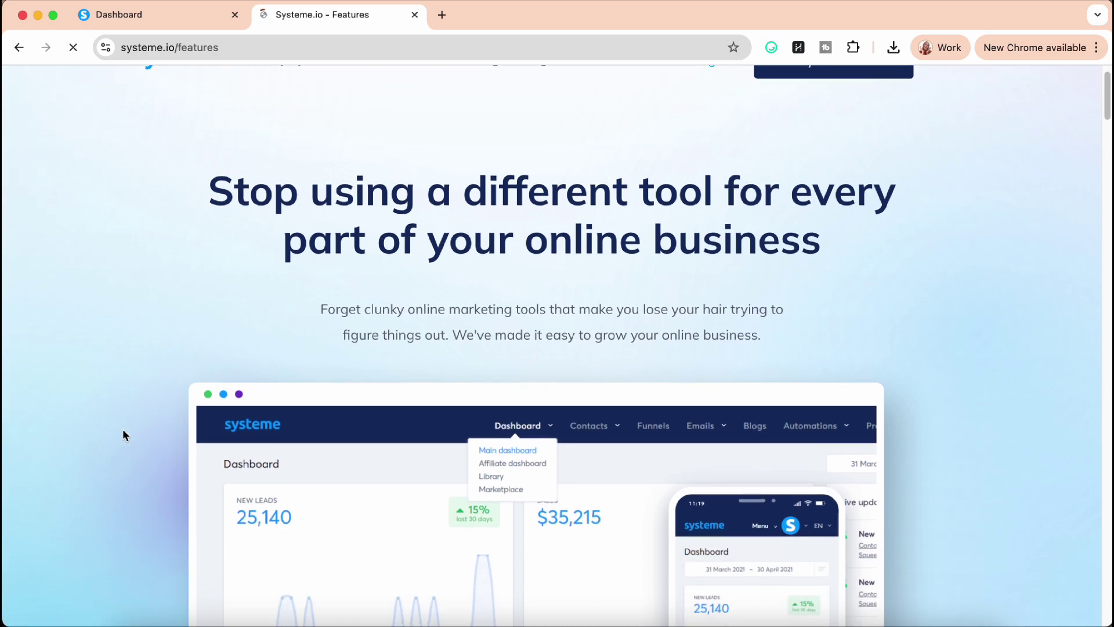
scroll(123, 435, down, 7)
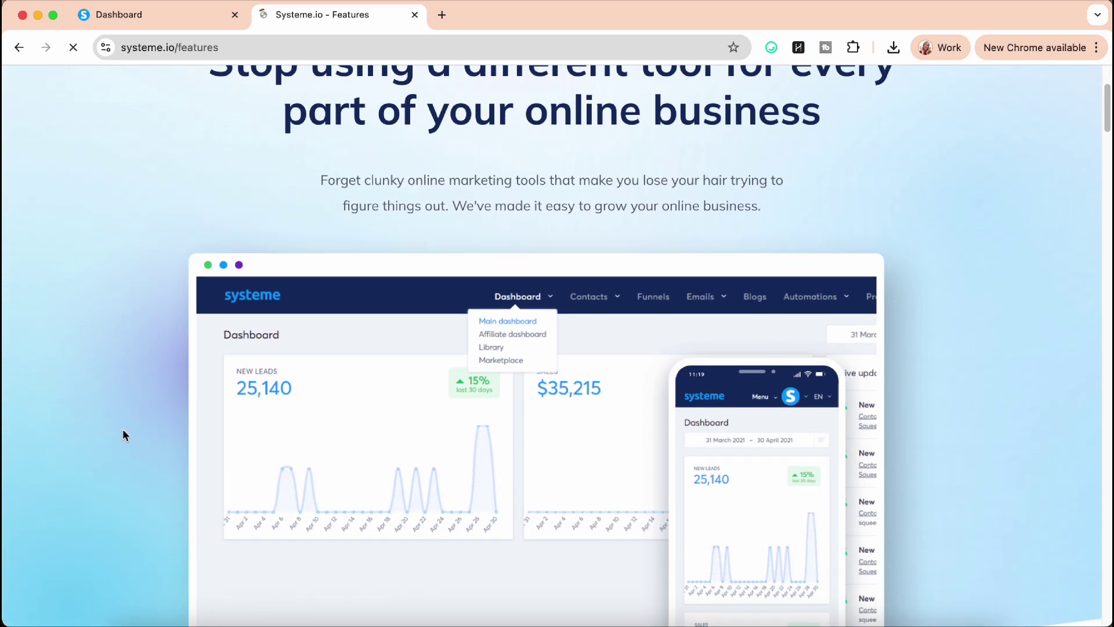
scroll(123, 436, down, 8)
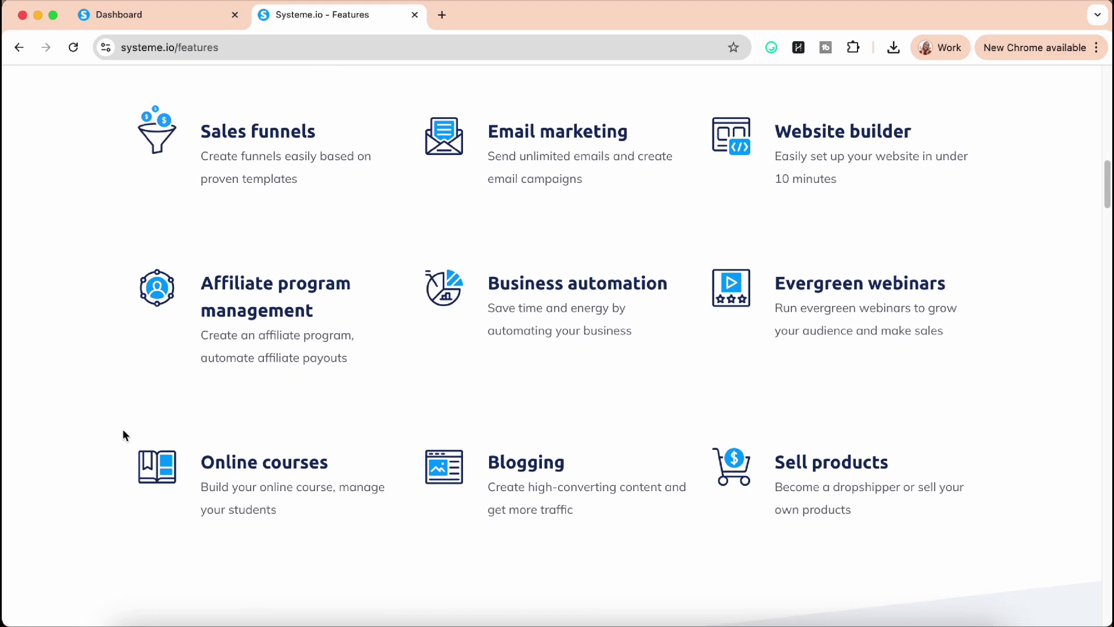
scroll(123, 435, down, 1)
scroll(123, 436, down, 10)
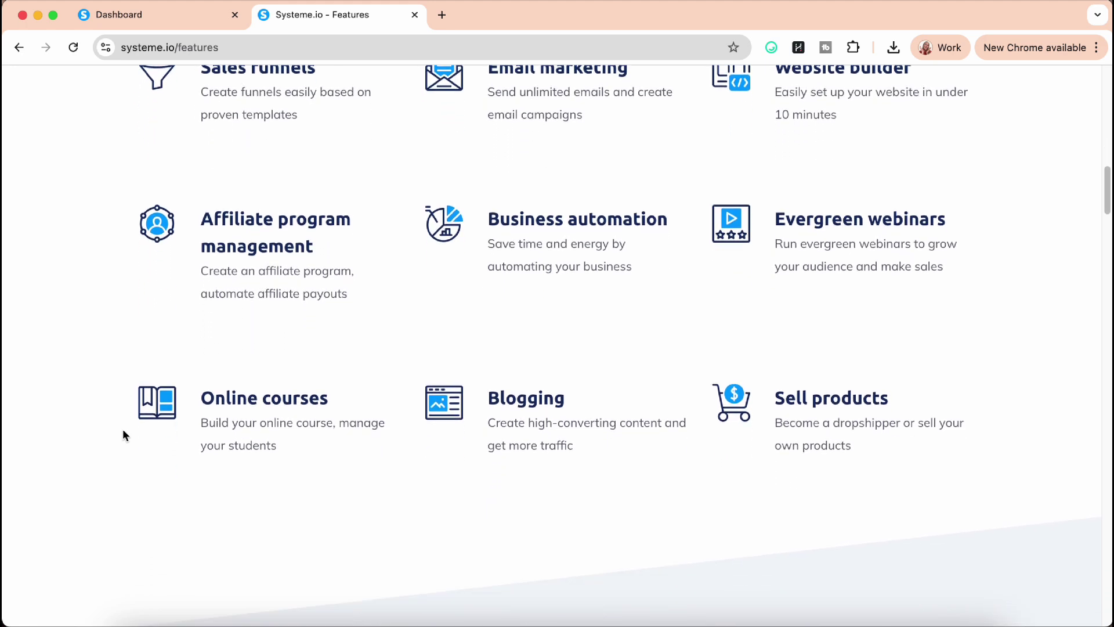
scroll(123, 436, down, 4)
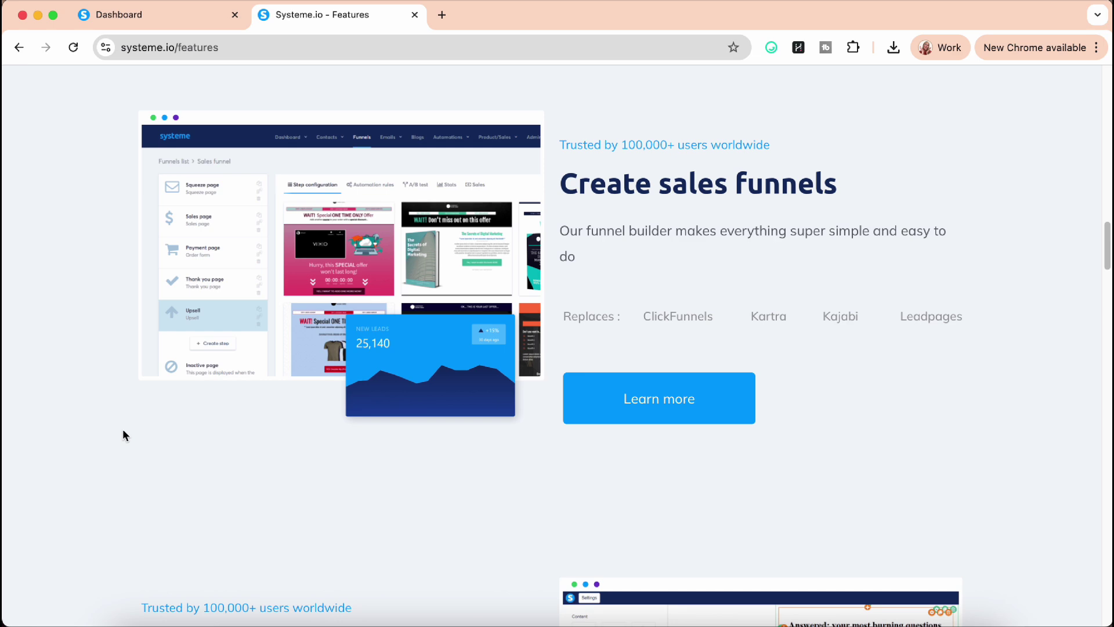
scroll(123, 435, down, 6)
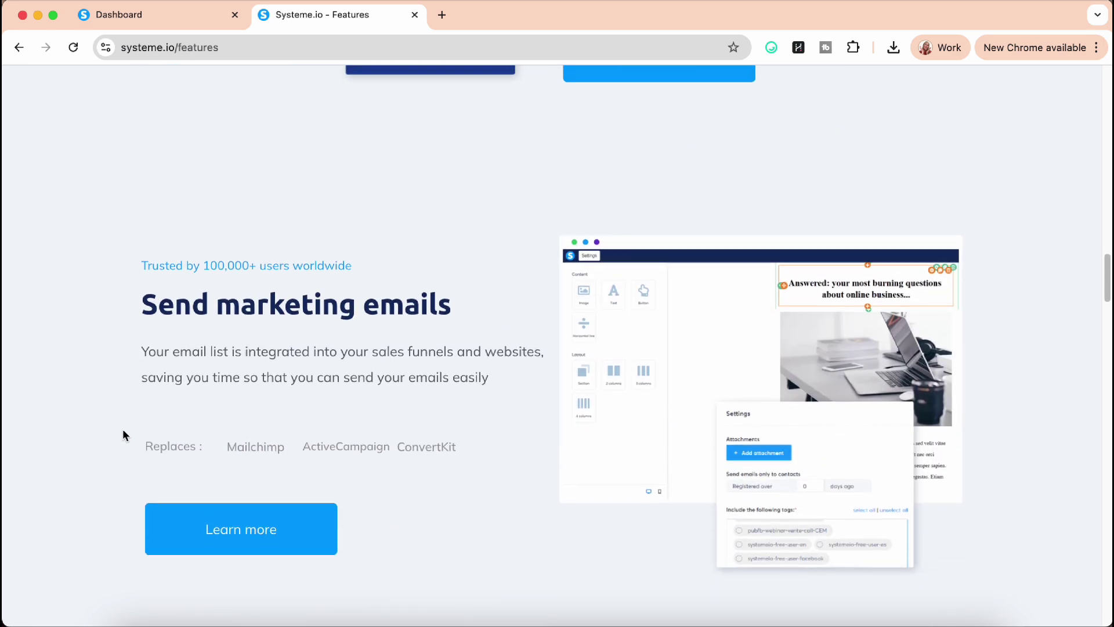
scroll(123, 435, down, 9)
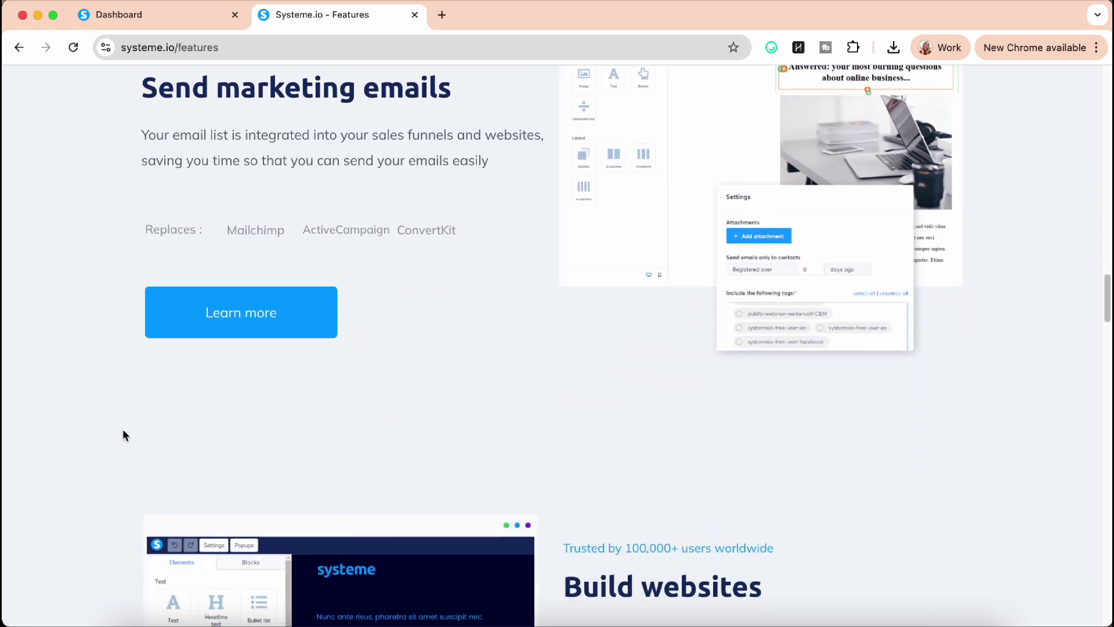
scroll(123, 435, down, 1)
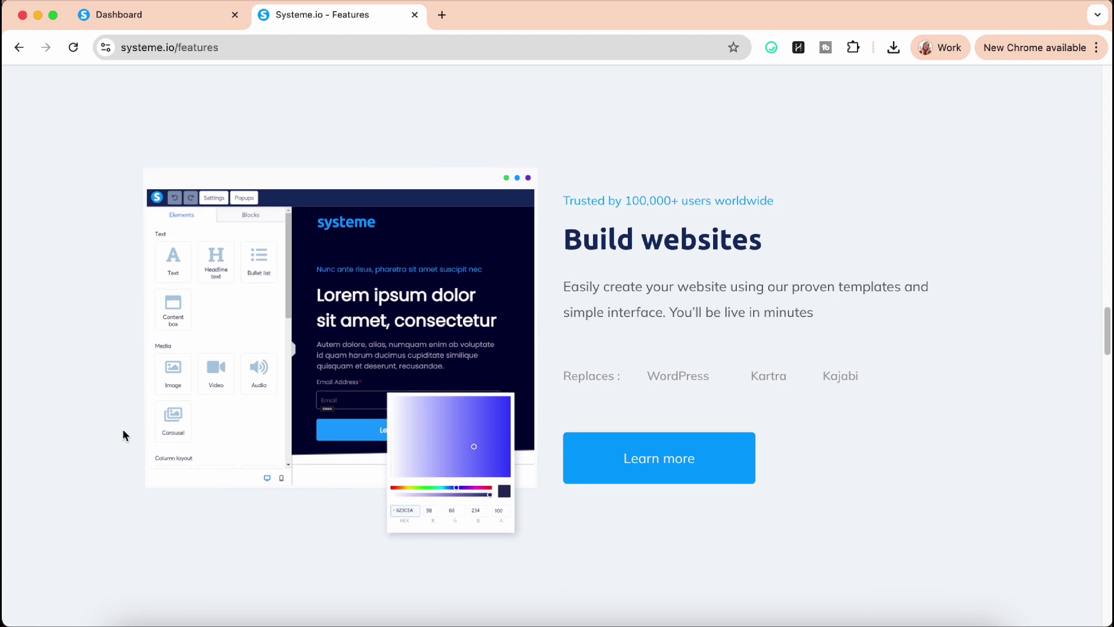
scroll(123, 435, down, 8)
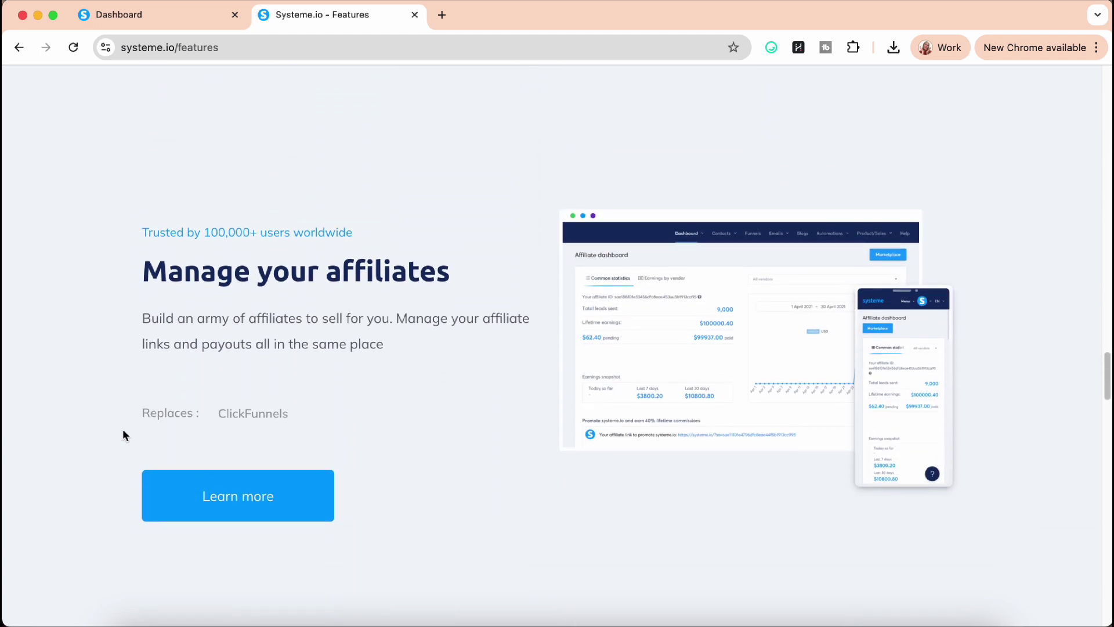
scroll(123, 436, down, 2)
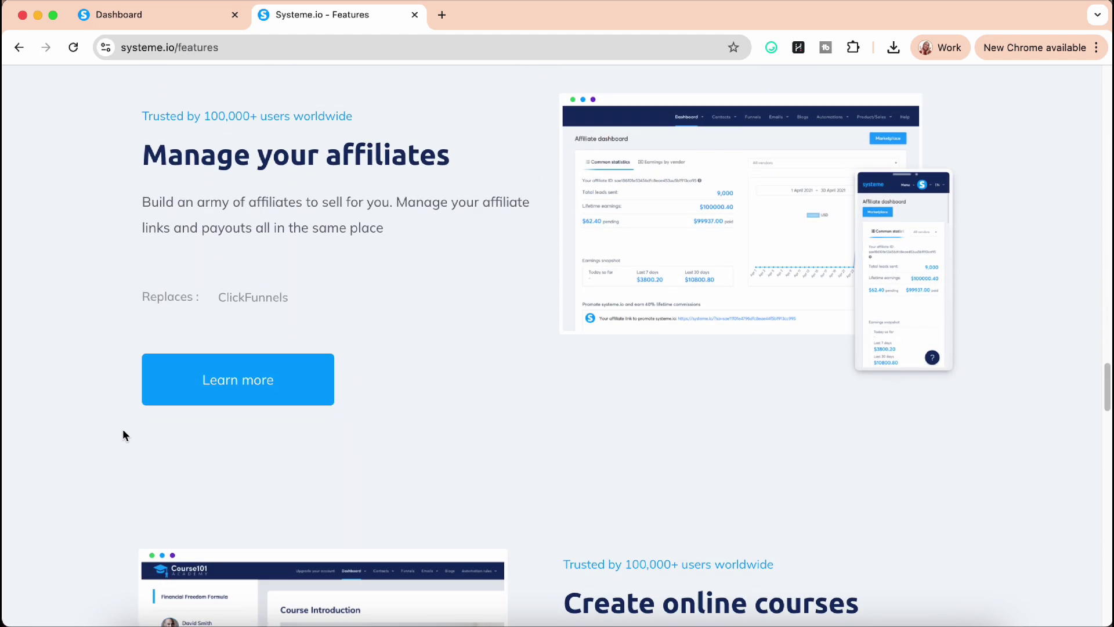
scroll(123, 436, down, 7)
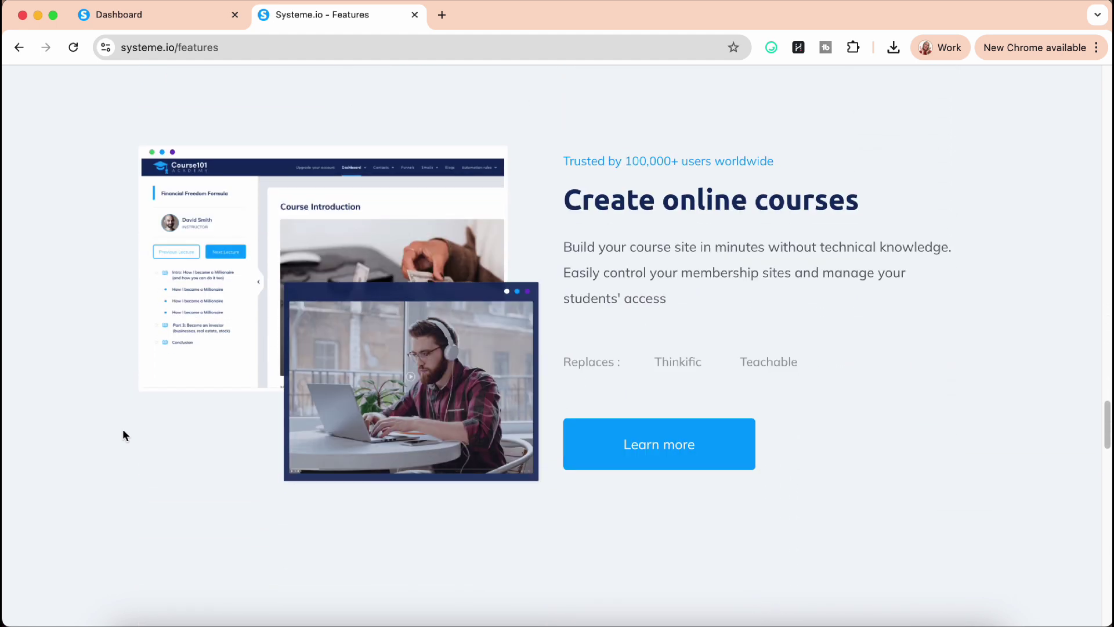
scroll(123, 435, down, 8)
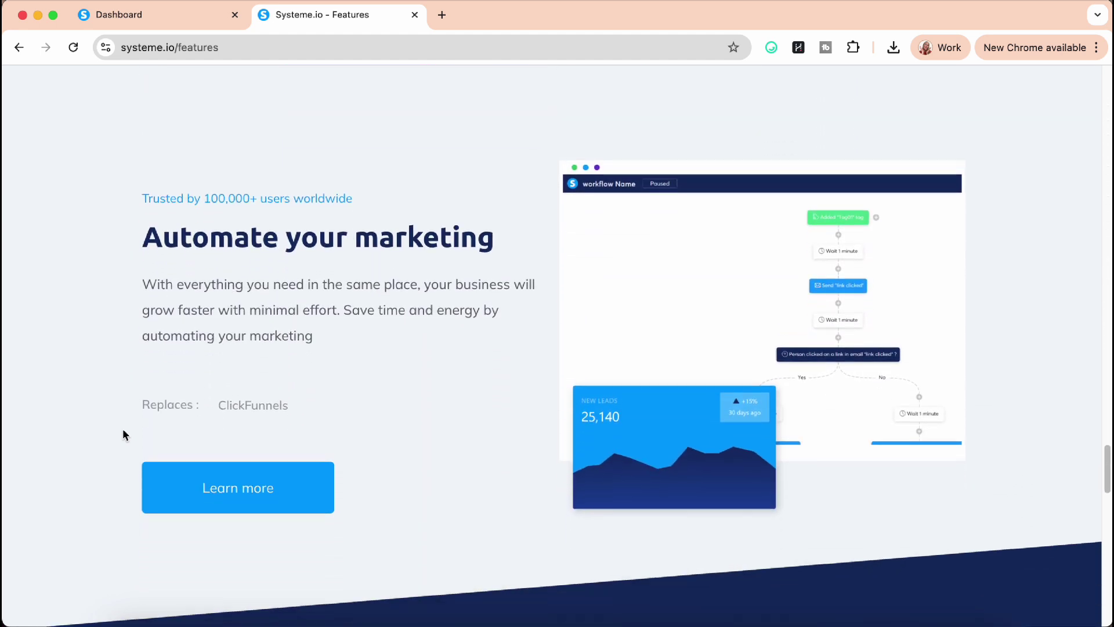
click(139, 22)
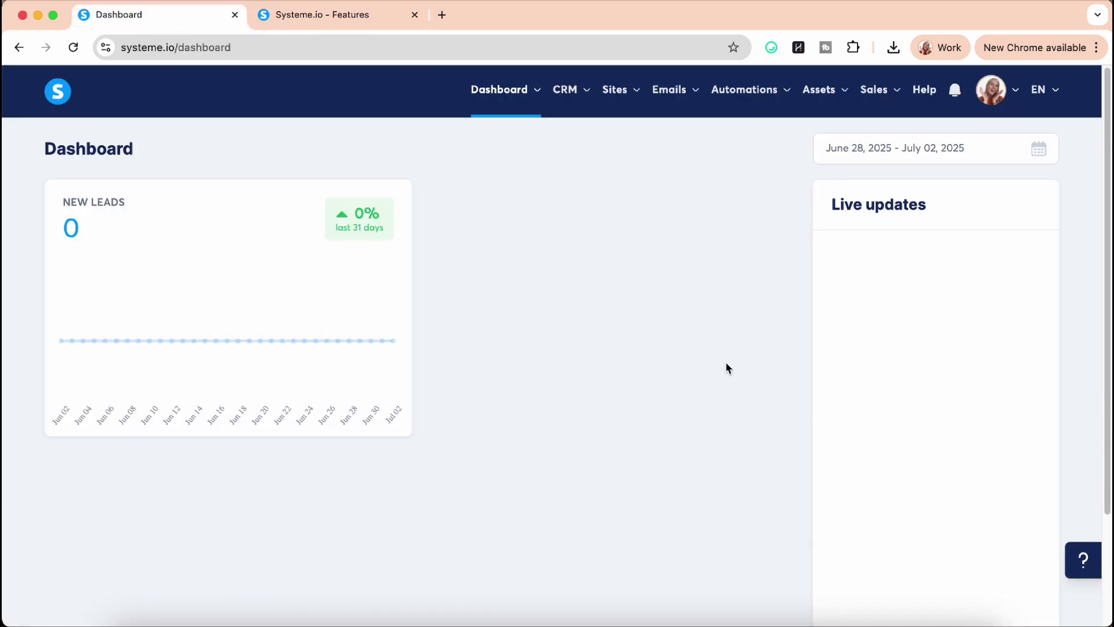
Step: Open the account profile menu and close it again
click(990, 99)
click(756, 265)
mouse_move(564, 93)
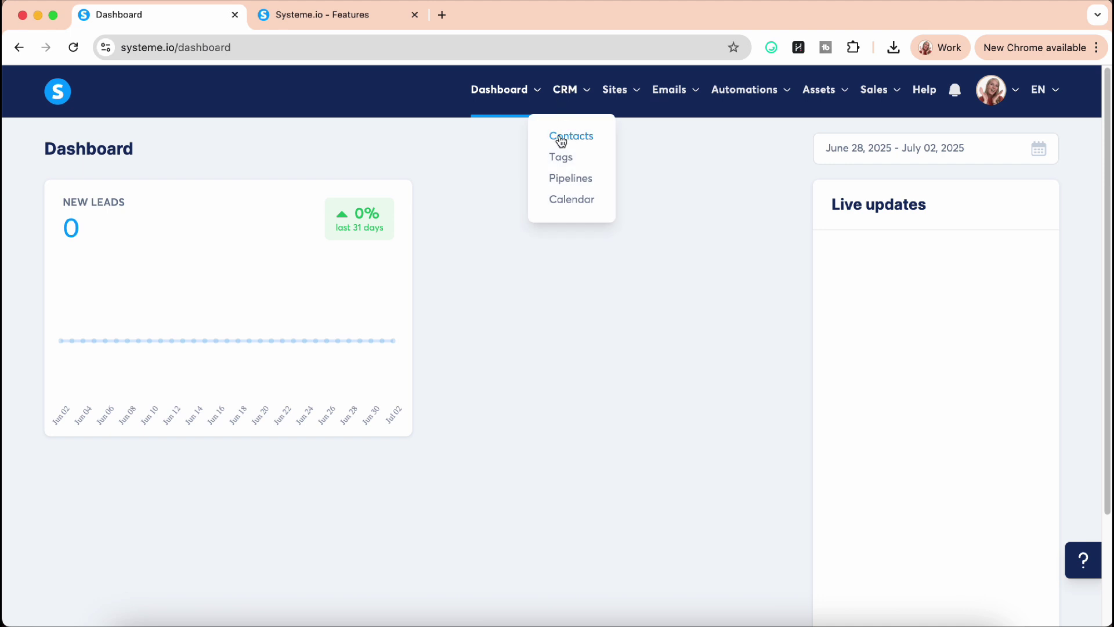
Step: View the CRM Contacts list, which shows no contacts
click(581, 140)
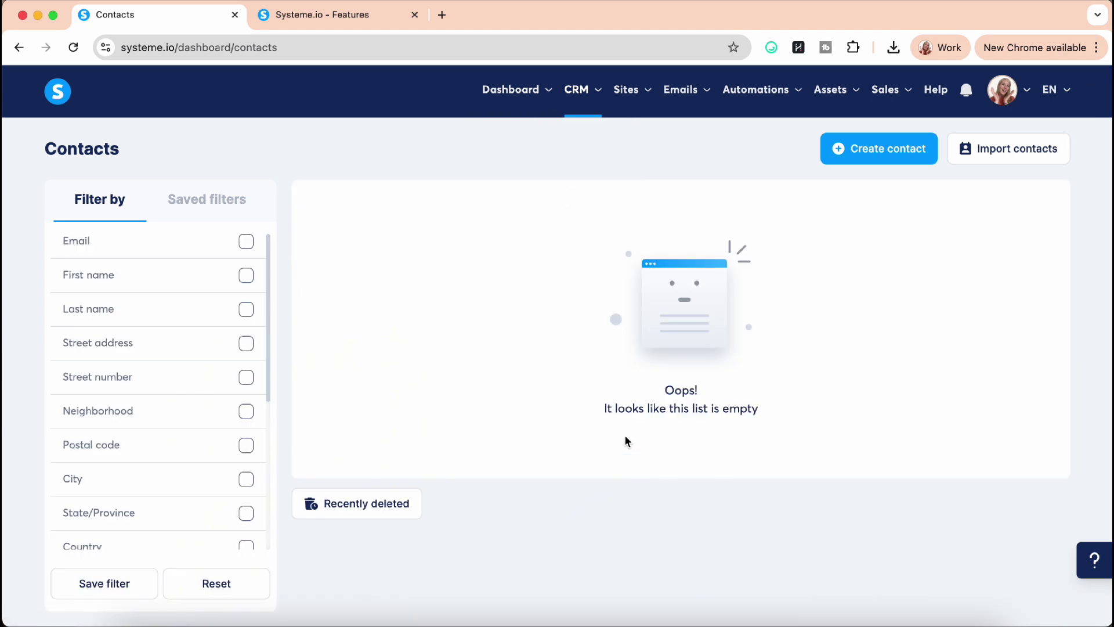
scroll(181, 486, down, 5)
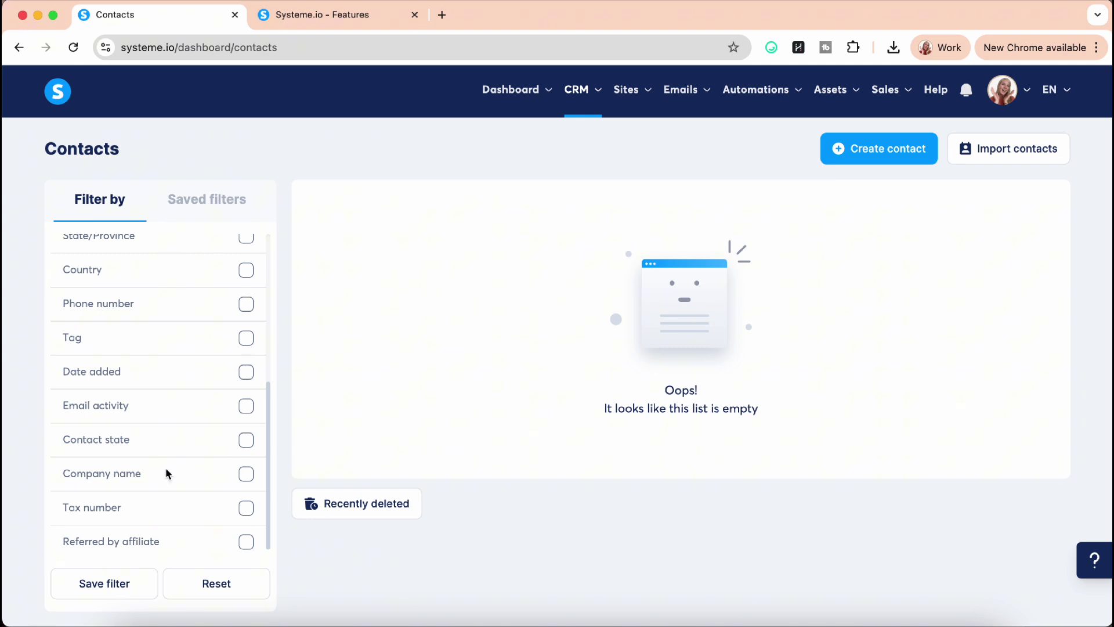
scroll(167, 495, up, 1)
scroll(168, 494, up, 5)
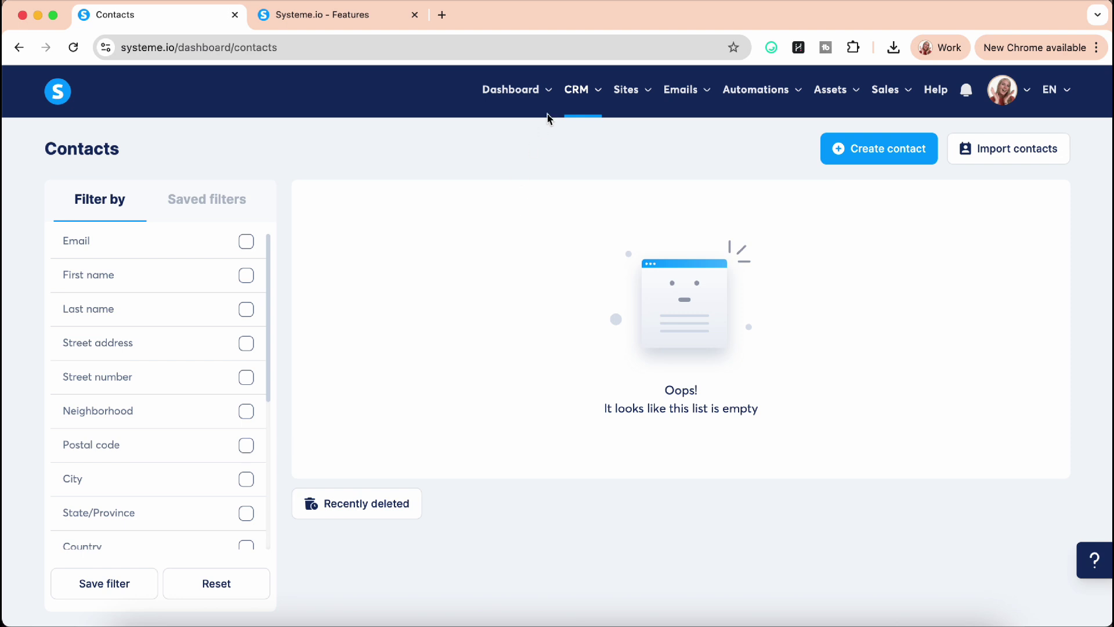
mouse_move(574, 95)
click(581, 180)
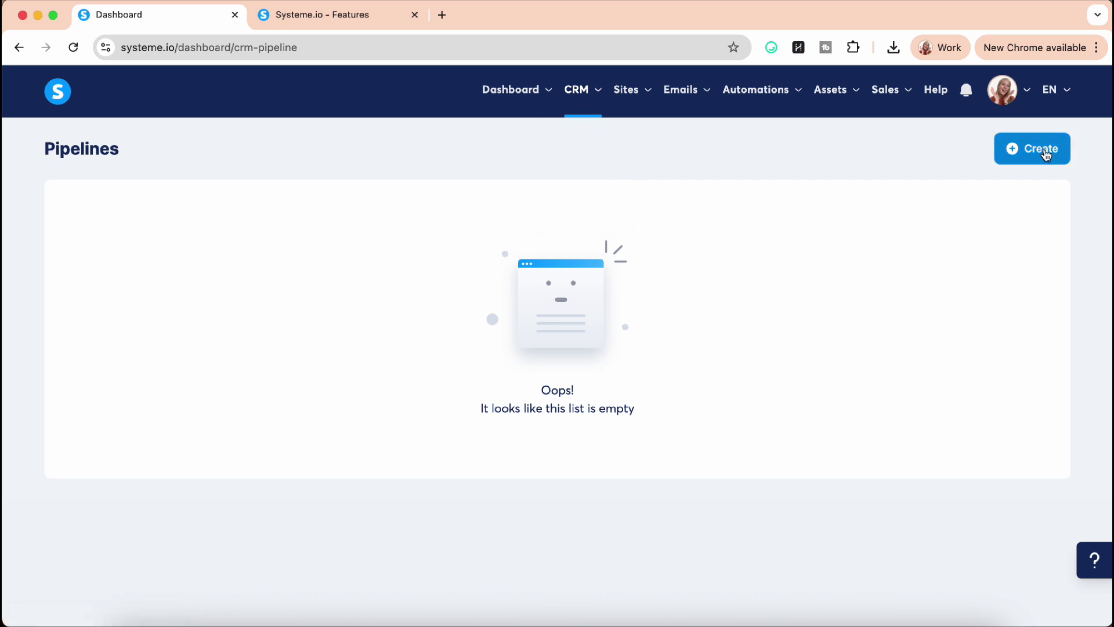
mouse_move(578, 92)
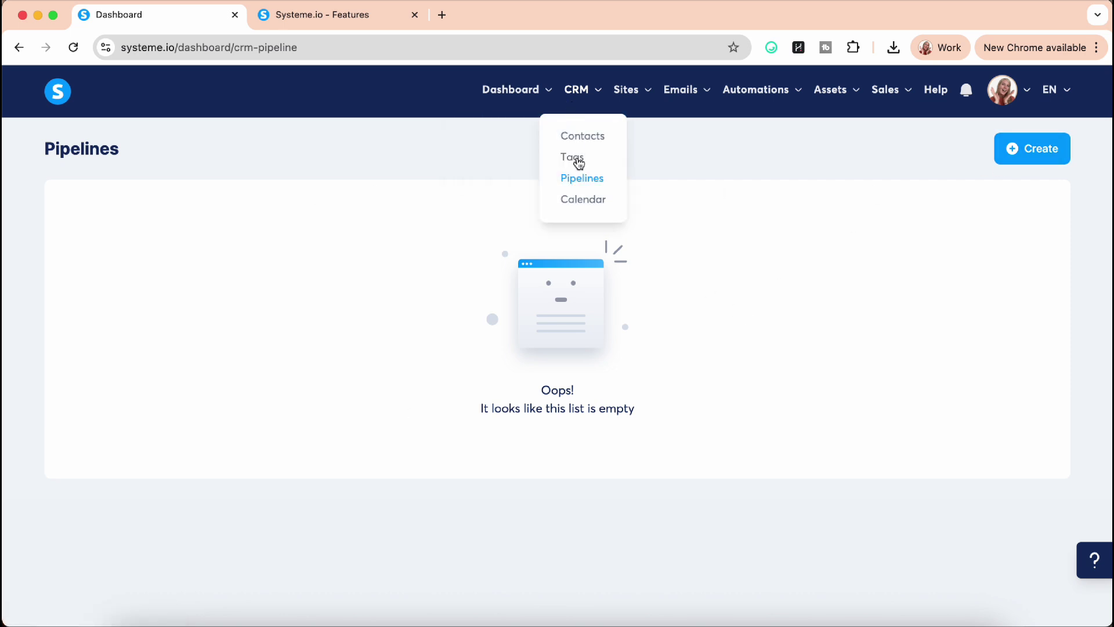
click(578, 200)
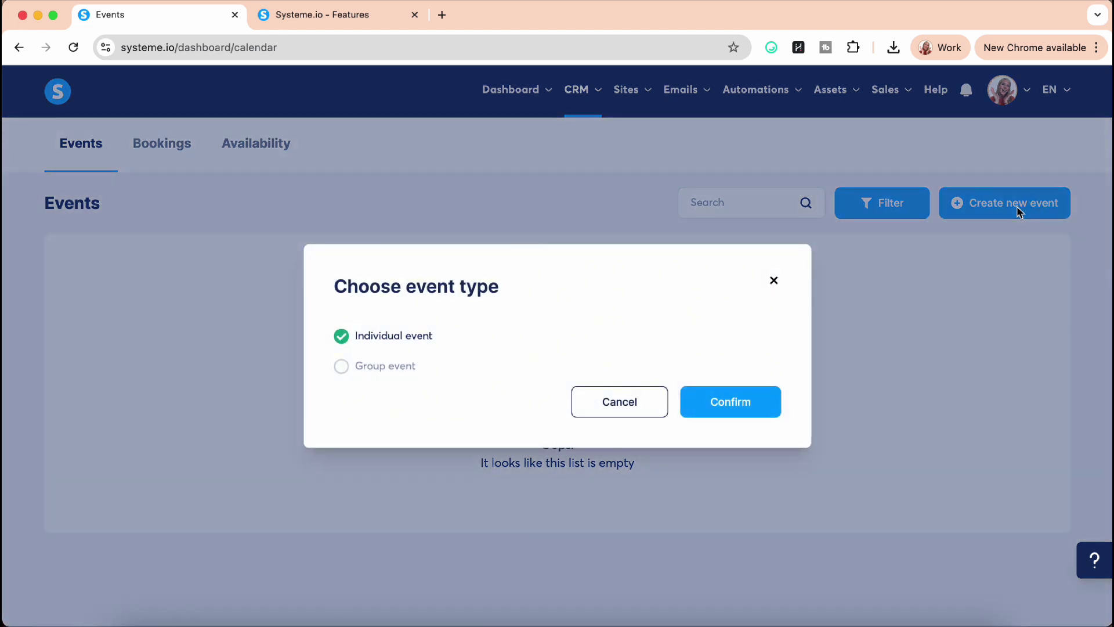
click(716, 401)
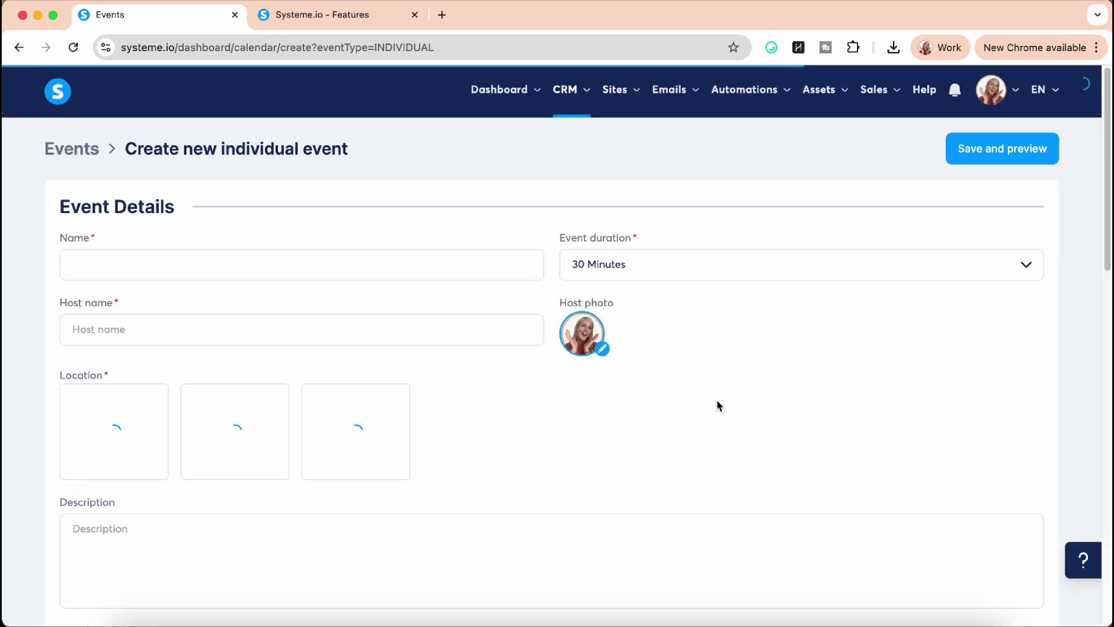
scroll(528, 340, down, 10)
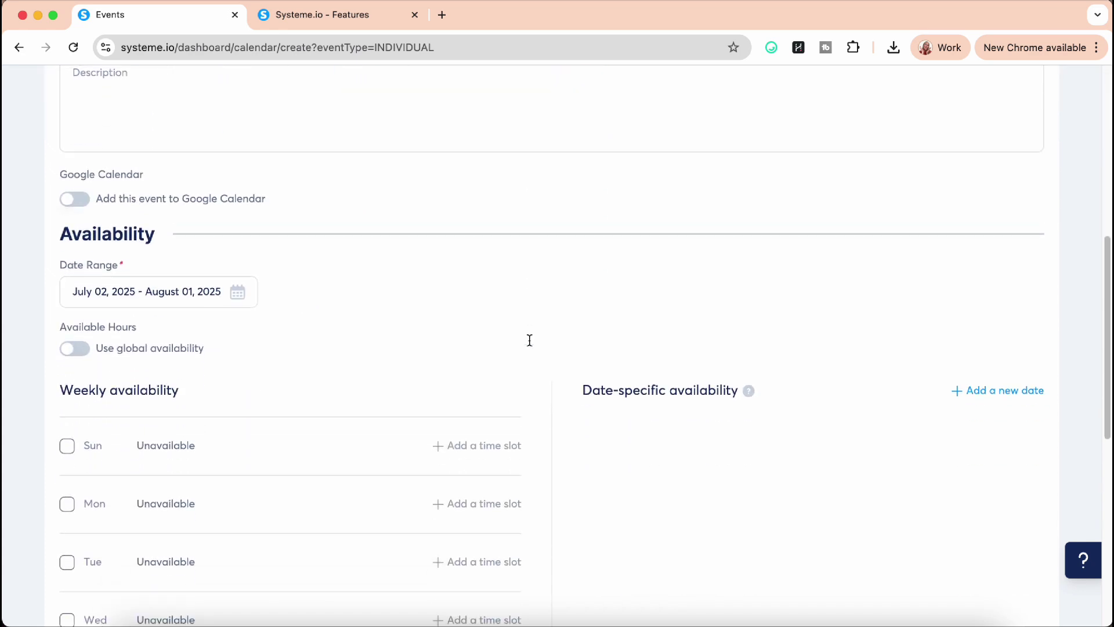
scroll(529, 345, up, 4)
scroll(529, 345, up, 8)
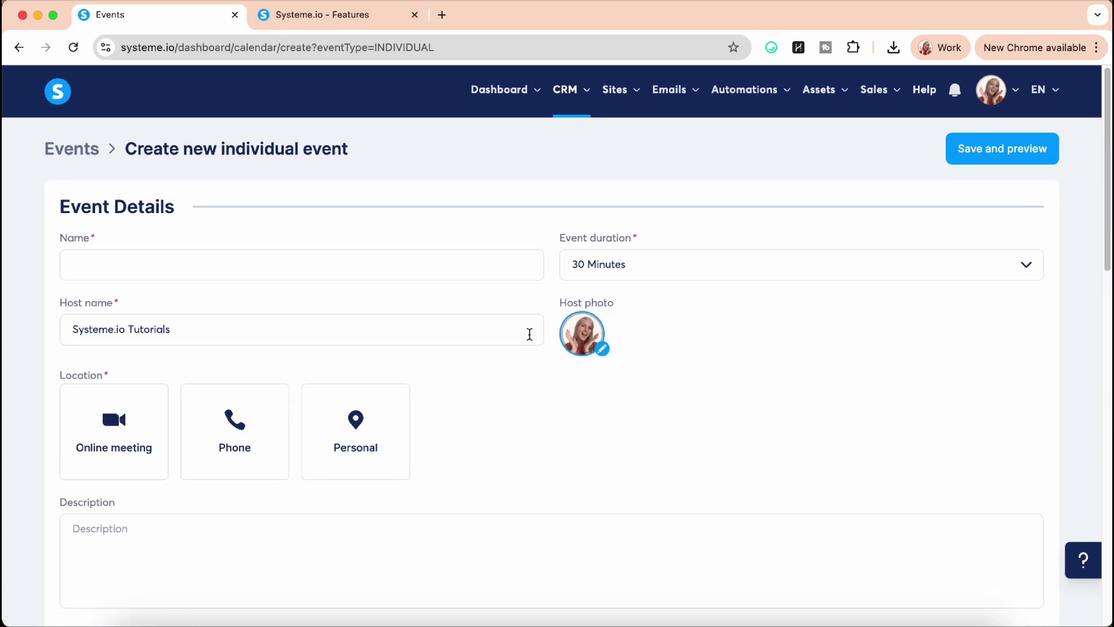
mouse_move(565, 89)
click(571, 179)
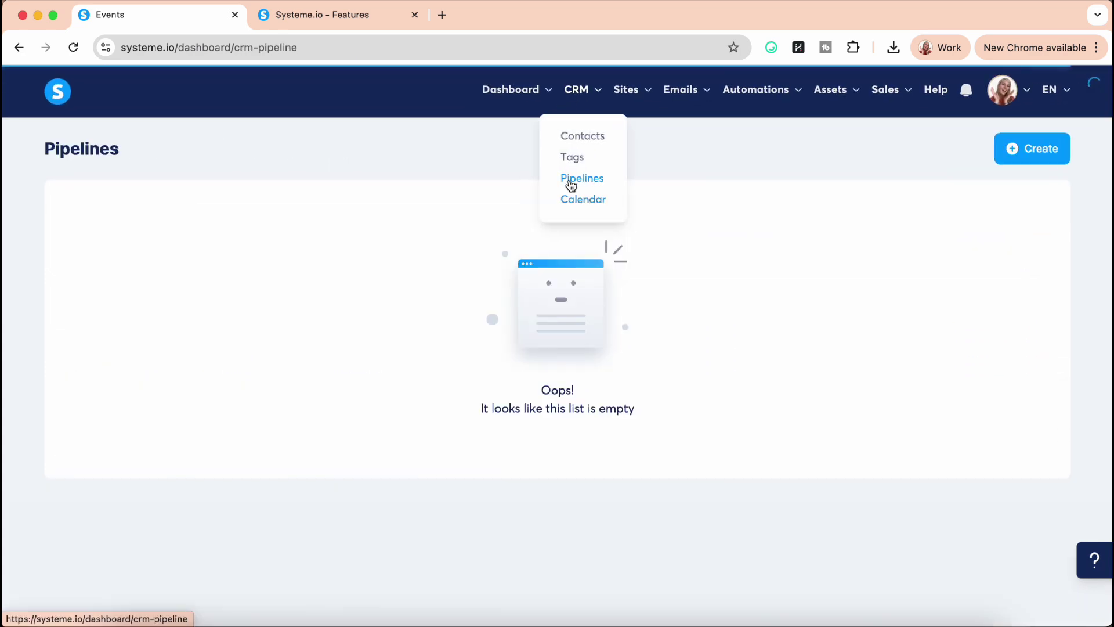
Step: Create a new pipeline named Test and save it
mouse_move(1049, 89)
click(1045, 144)
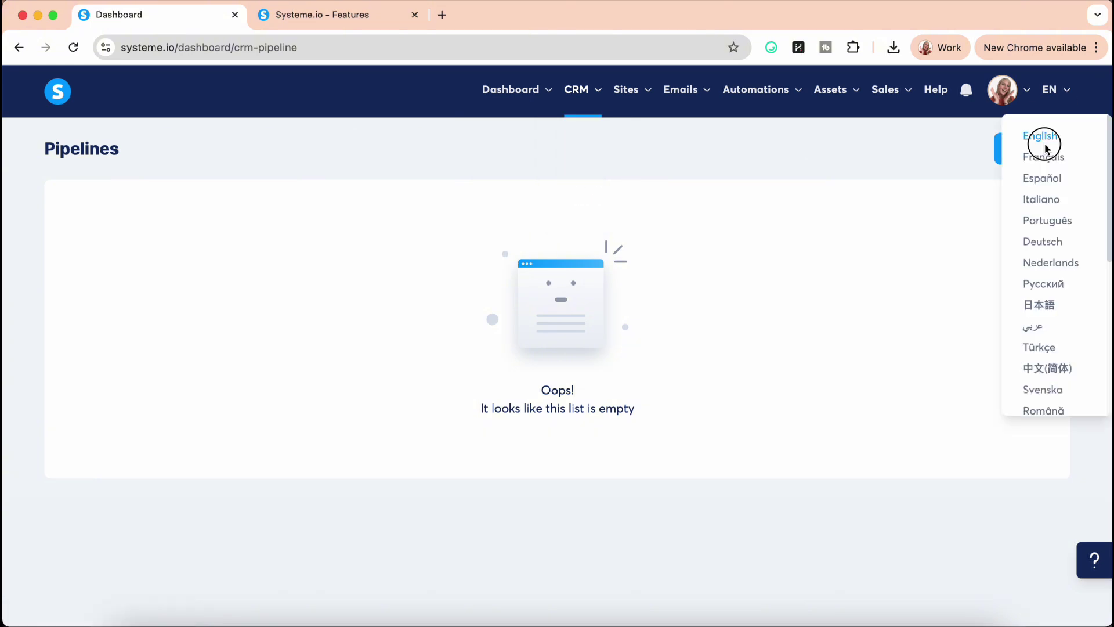
click(1000, 152)
click(613, 224)
text(Test)
scroll(555, 435, down, 2)
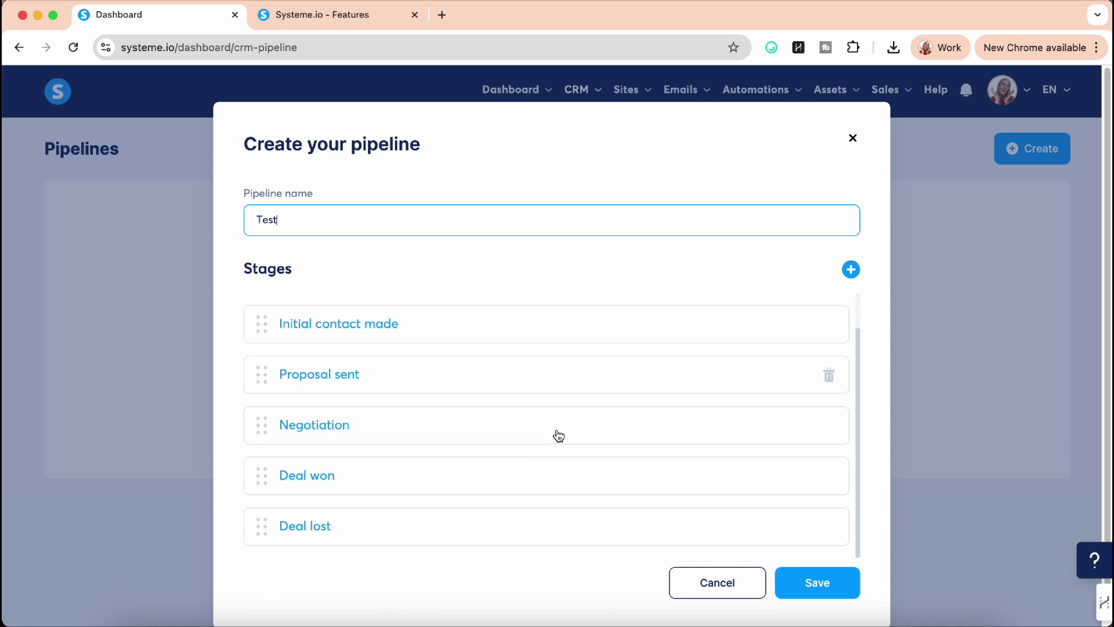
scroll(555, 435, up, 2)
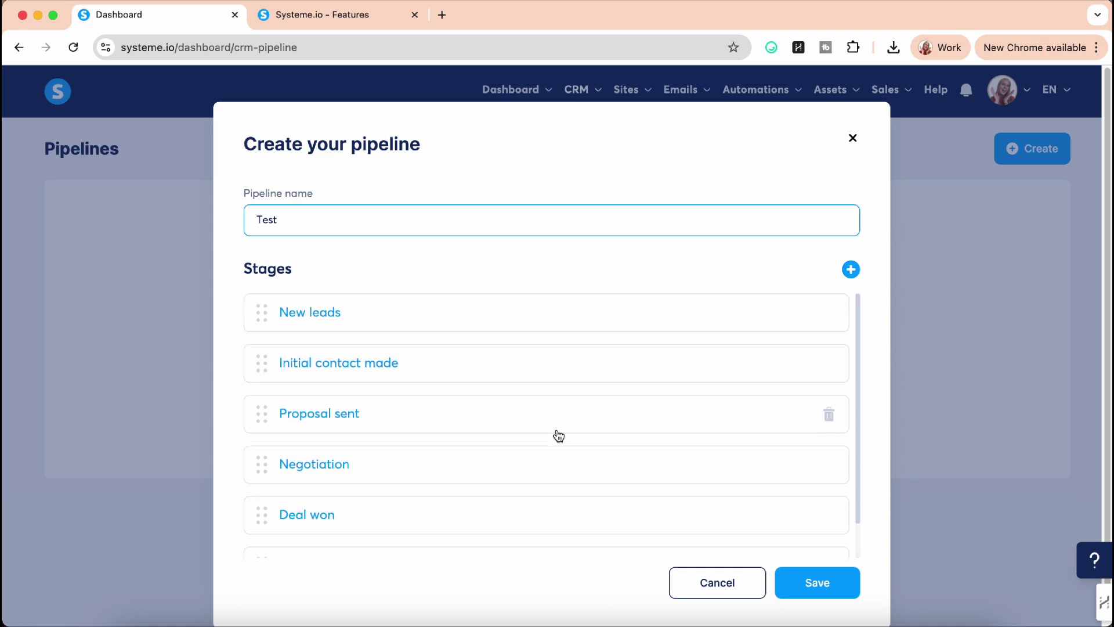
click(819, 591)
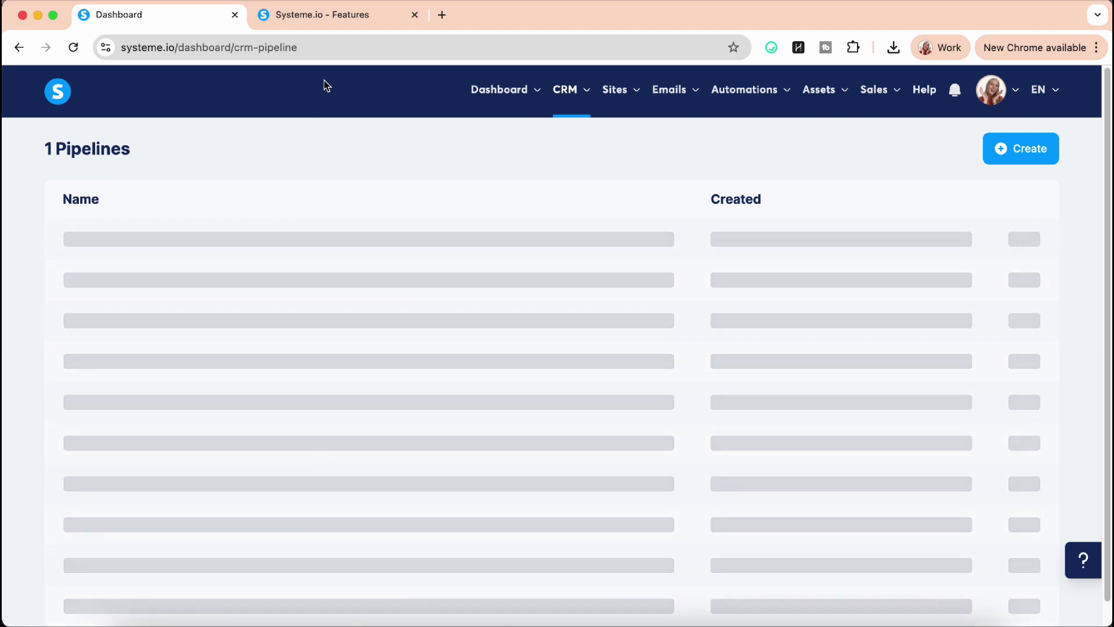
Step: Reload the Pipelines page and open the Test pipeline board
click(334, 47)
key(Return)
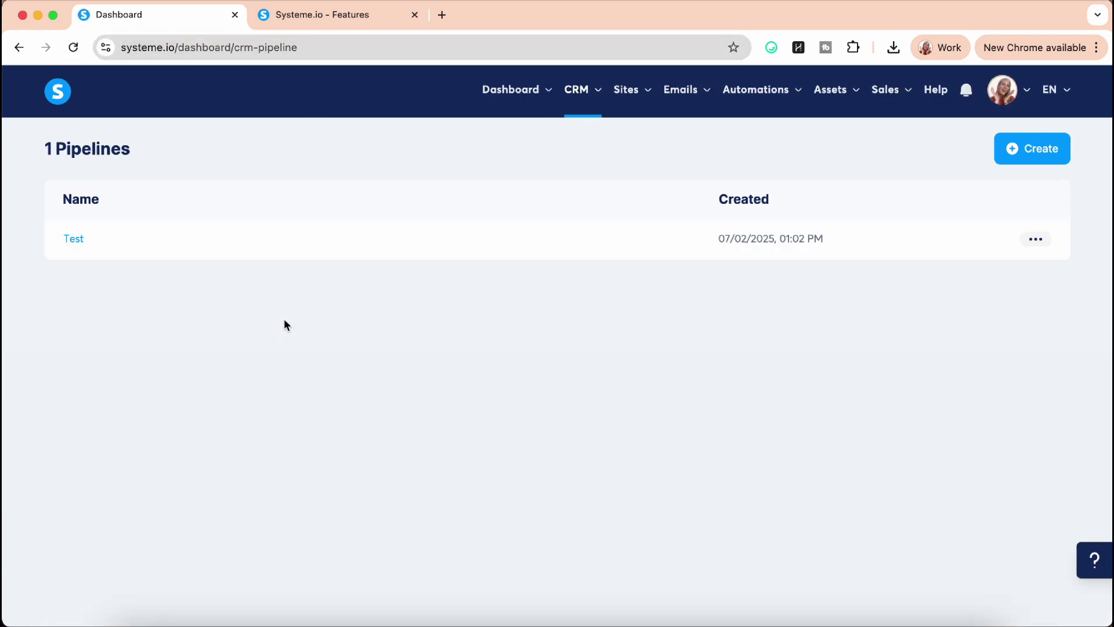
click(74, 239)
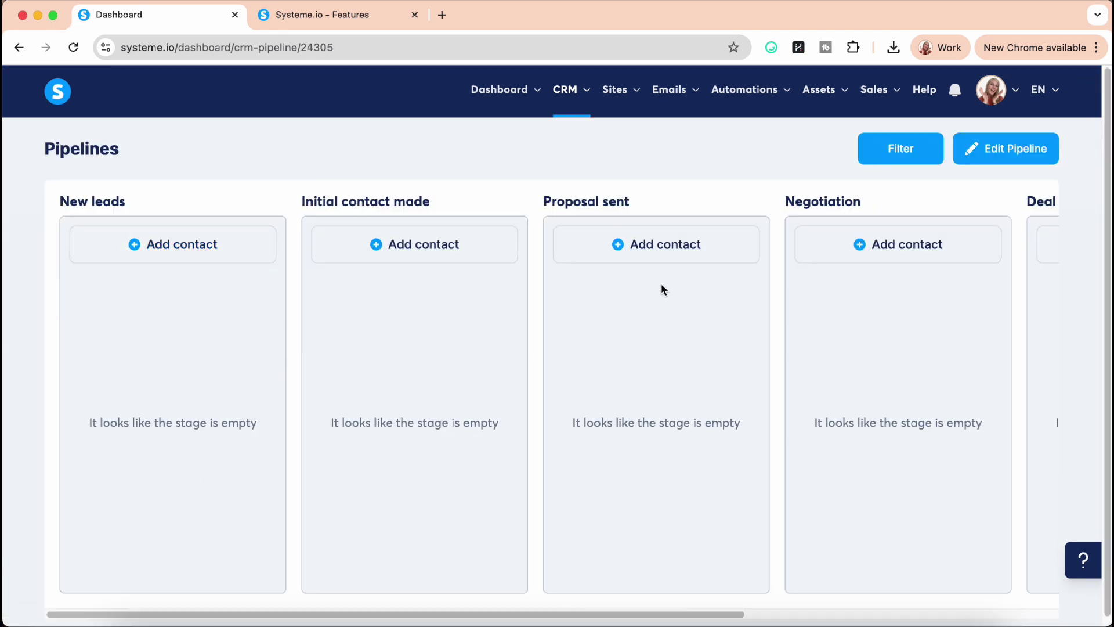
scroll(661, 284, right, 8)
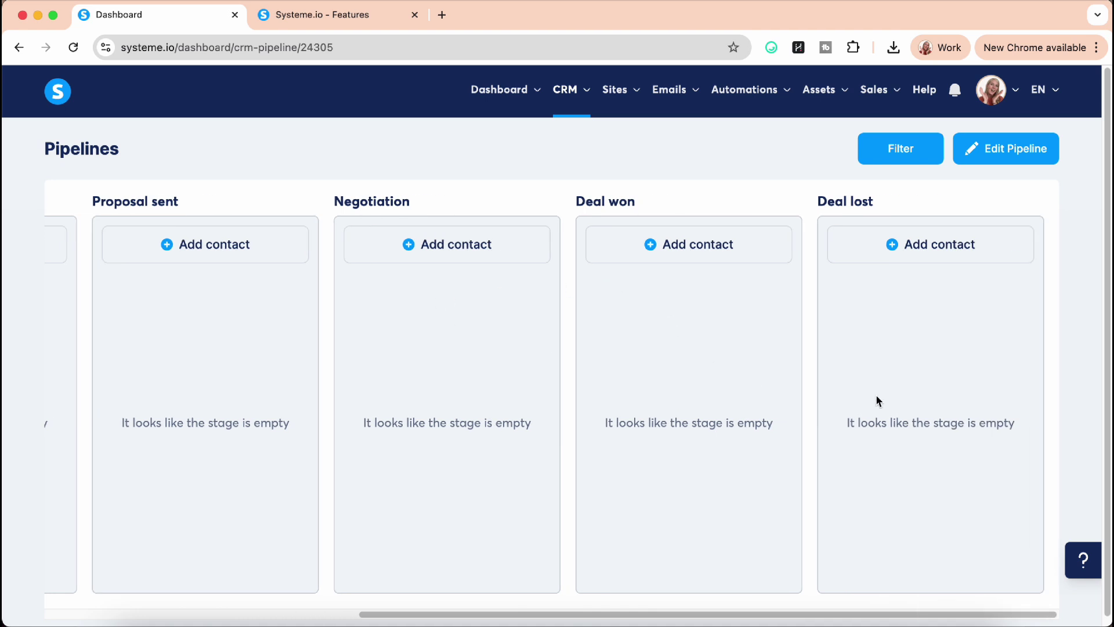
scroll(231, 362, left, 8)
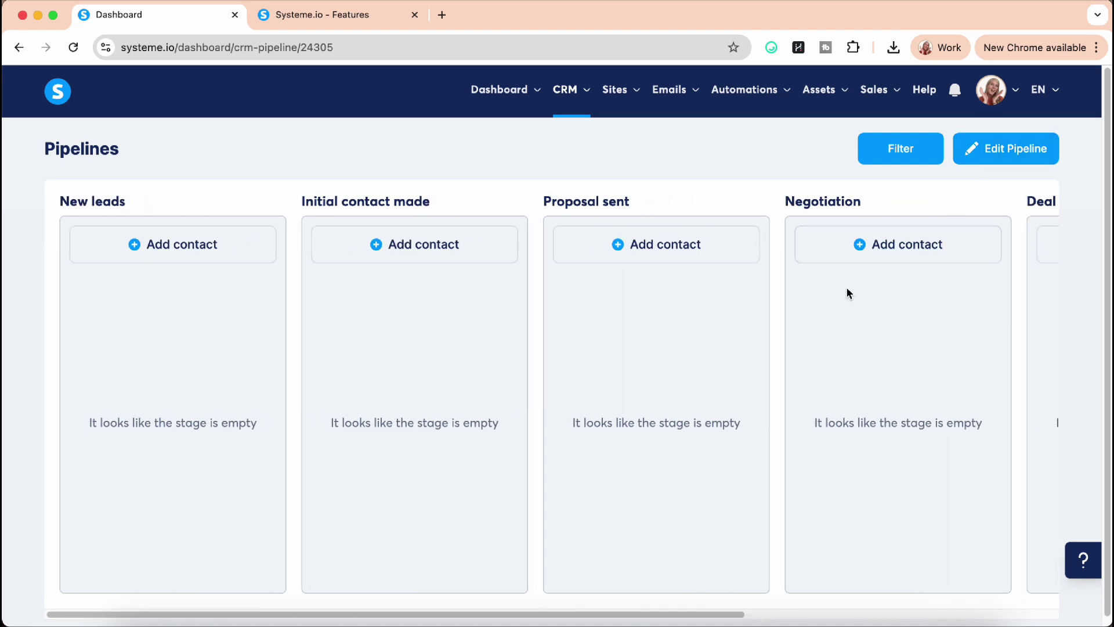
Step: Rearrange and add stages in the Test pipeline editor, then cancel the changes
click(1009, 155)
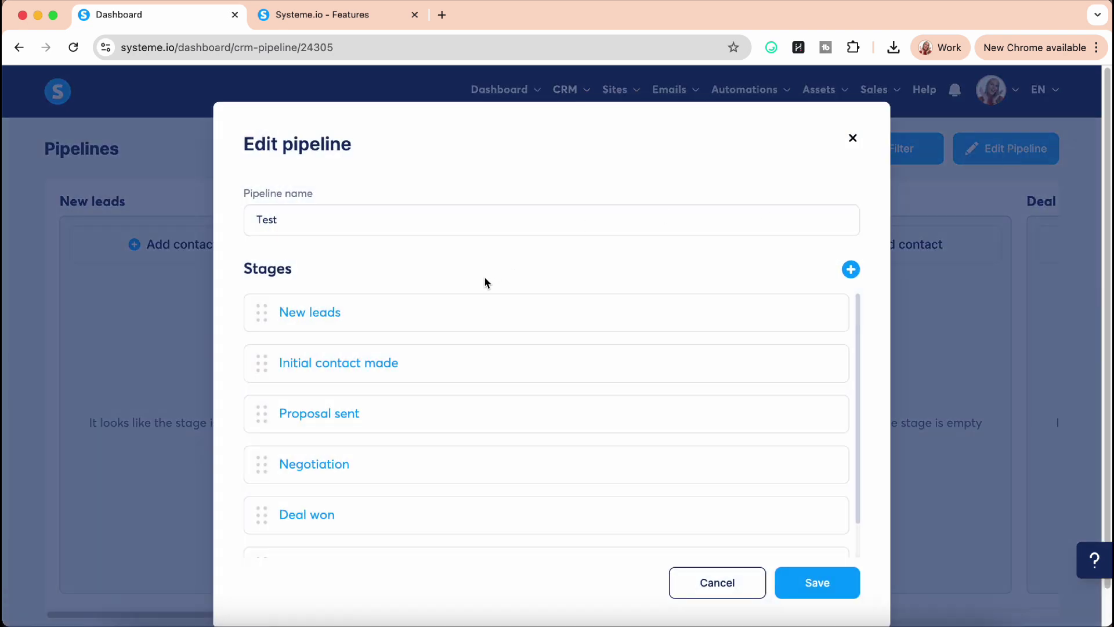
drag(259, 363, 259, 398)
click(851, 268)
scroll(555, 370, down, 3)
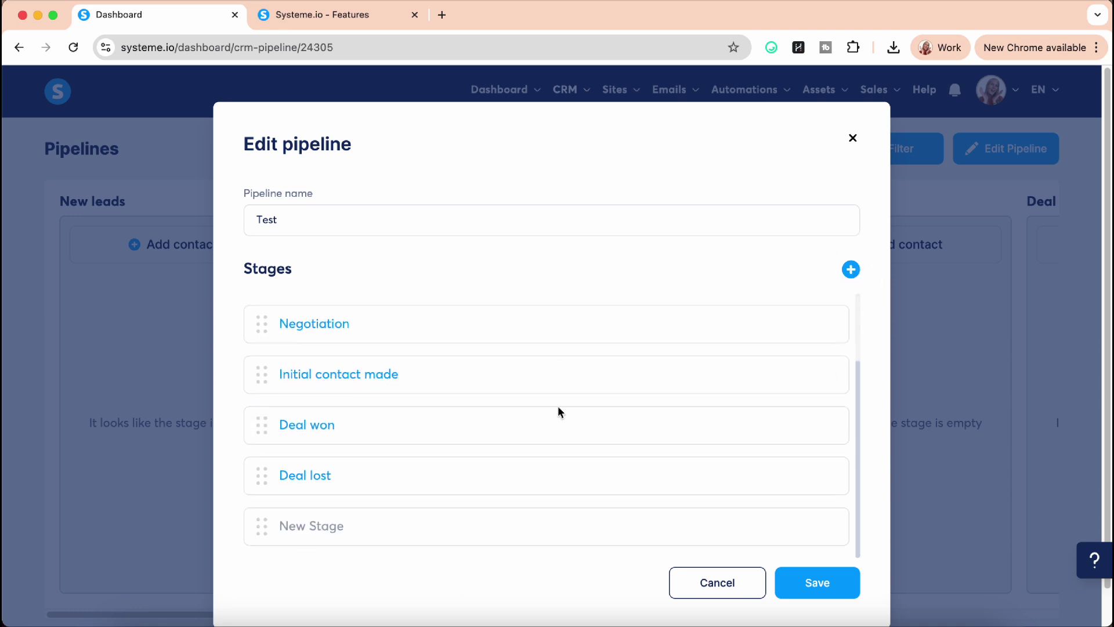
drag(259, 528, 263, 373)
click(716, 582)
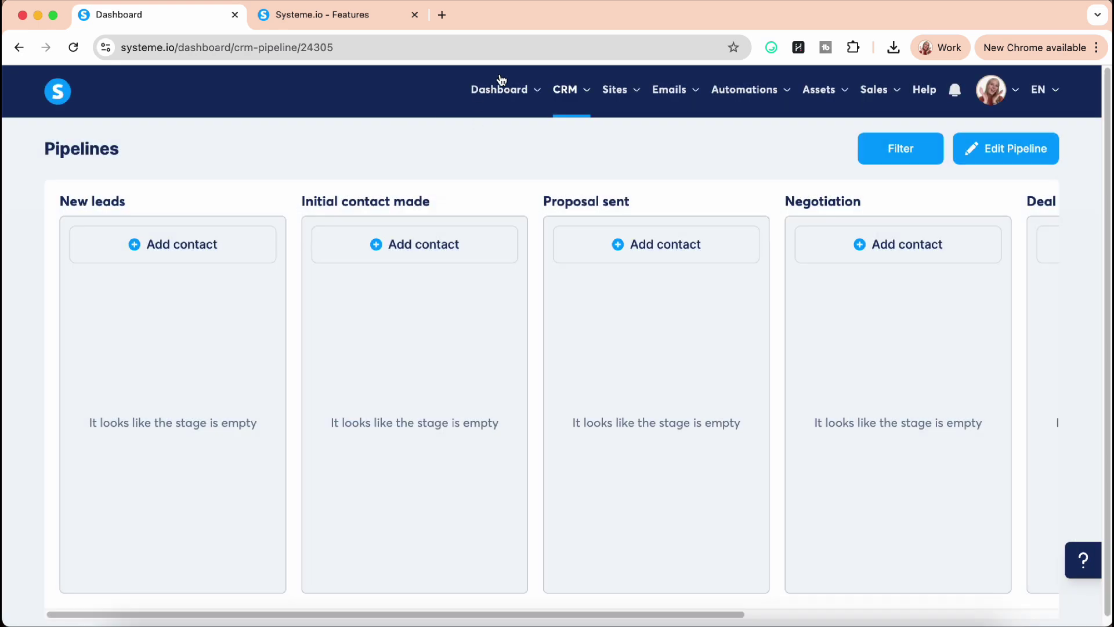
mouse_move(574, 93)
click(561, 155)
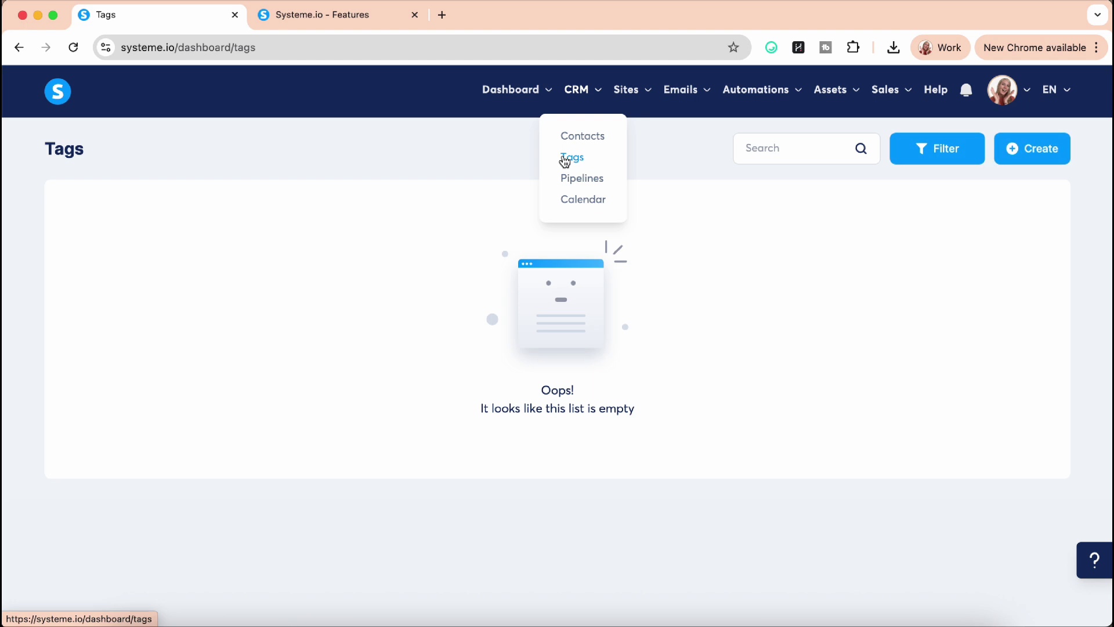
click(1030, 148)
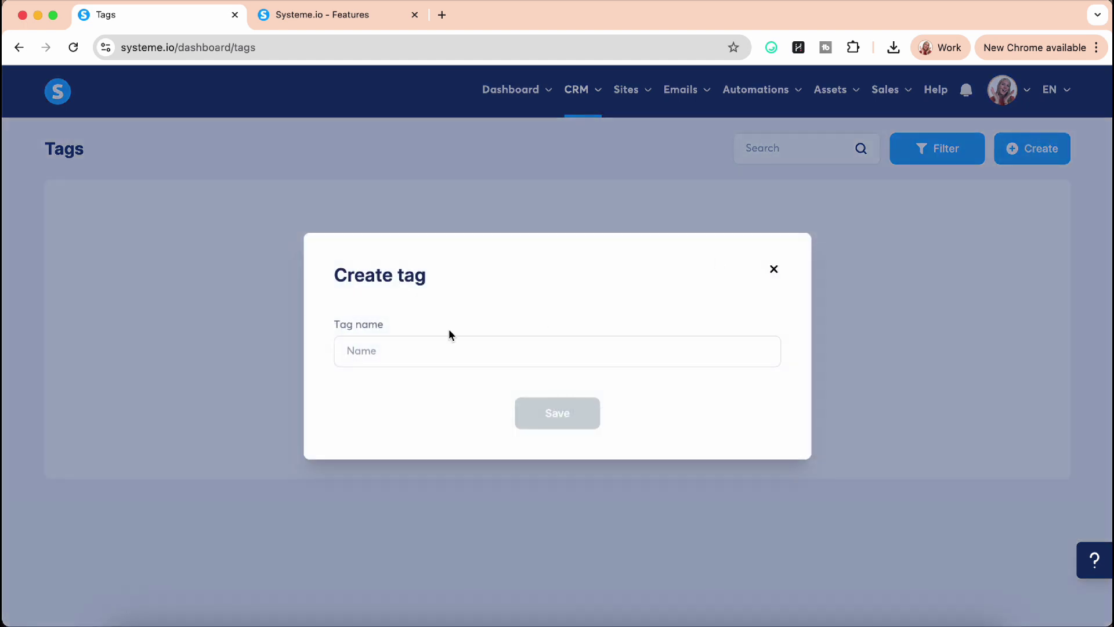
click(776, 274)
mouse_move(766, 93)
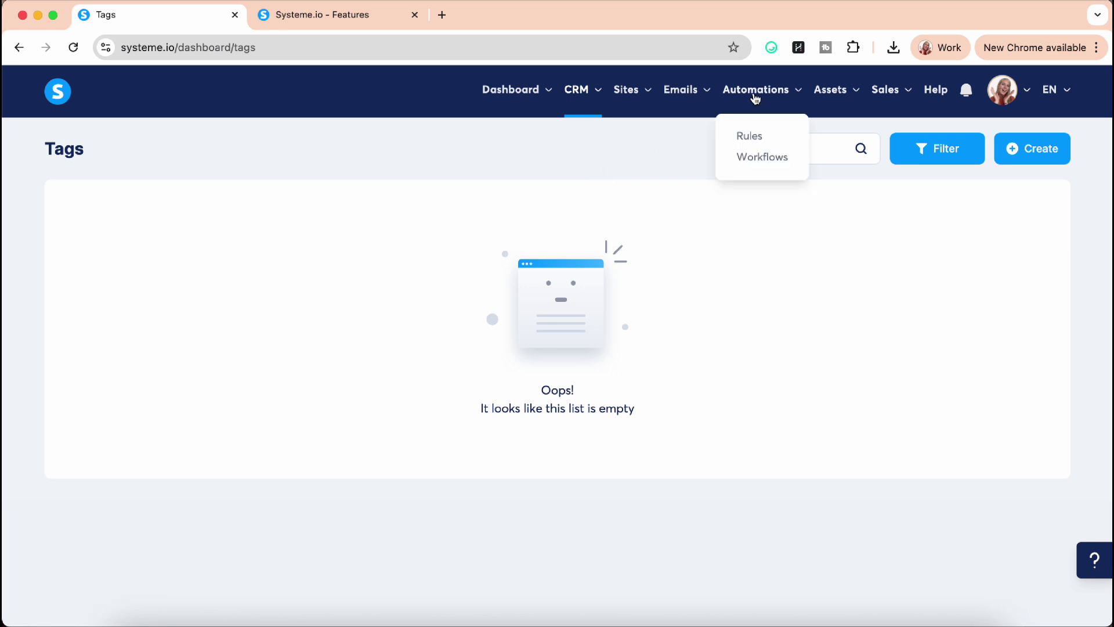
Step: Start a new automation rule and browse the trigger list without choosing one
click(747, 137)
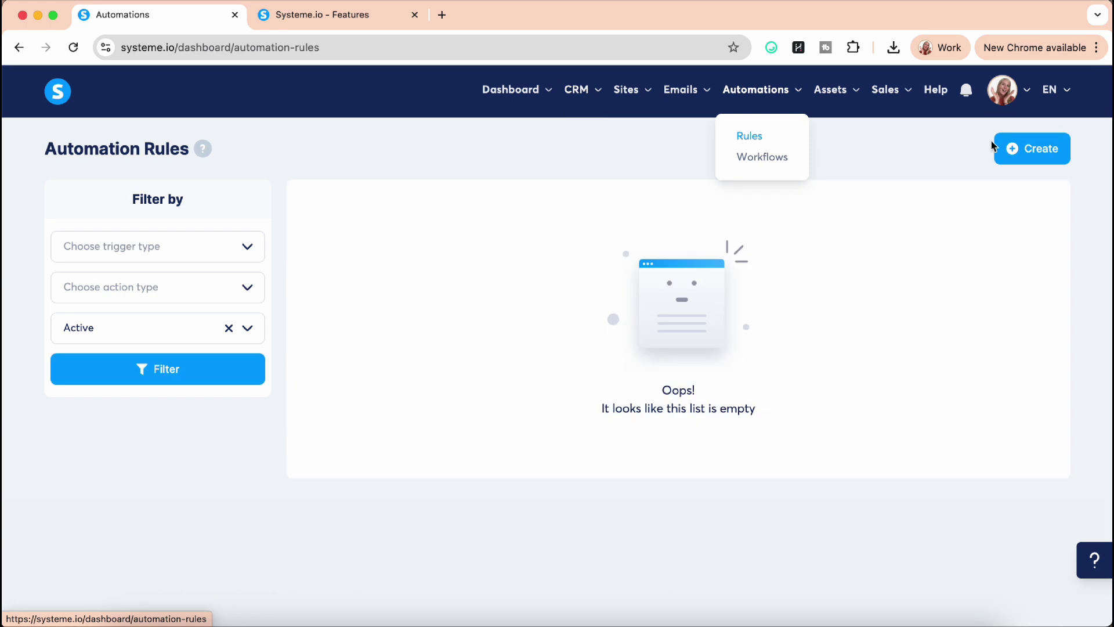
click(1013, 148)
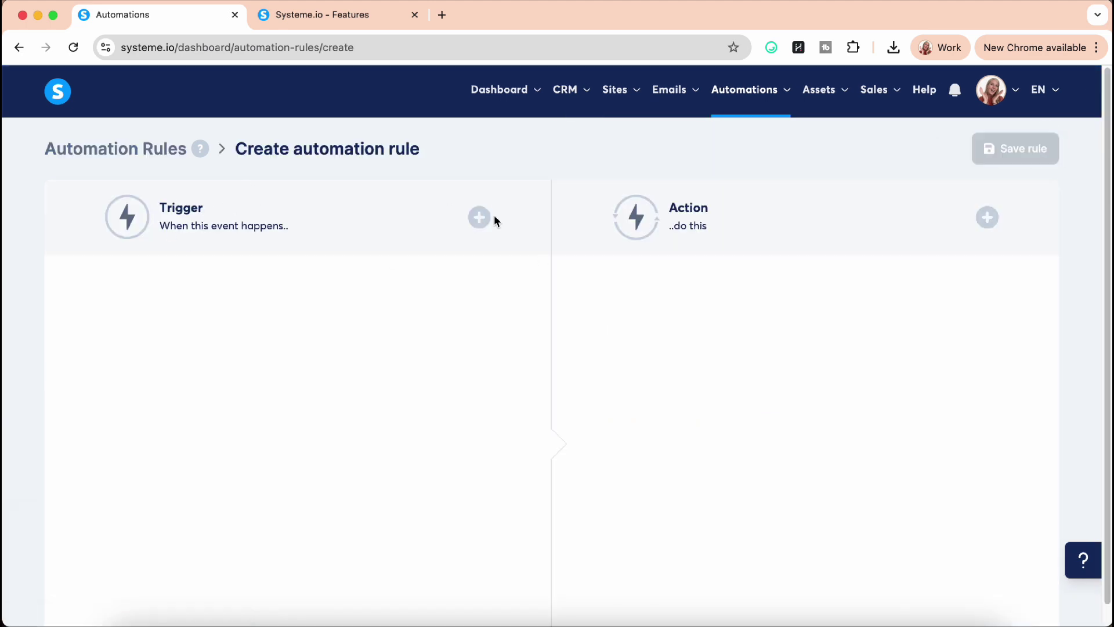
click(487, 222)
scroll(478, 499, down, 4)
scroll(478, 499, up, 4)
click(868, 378)
Step: Browse the rule's action list and close it without choosing an action
click(987, 218)
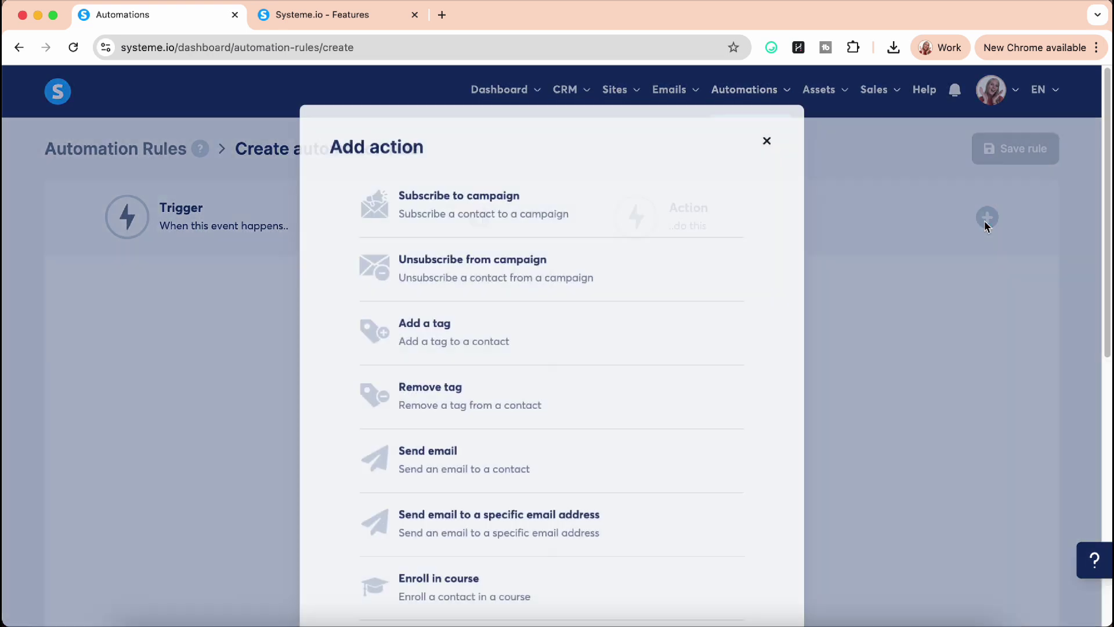
scroll(590, 499, down, 8)
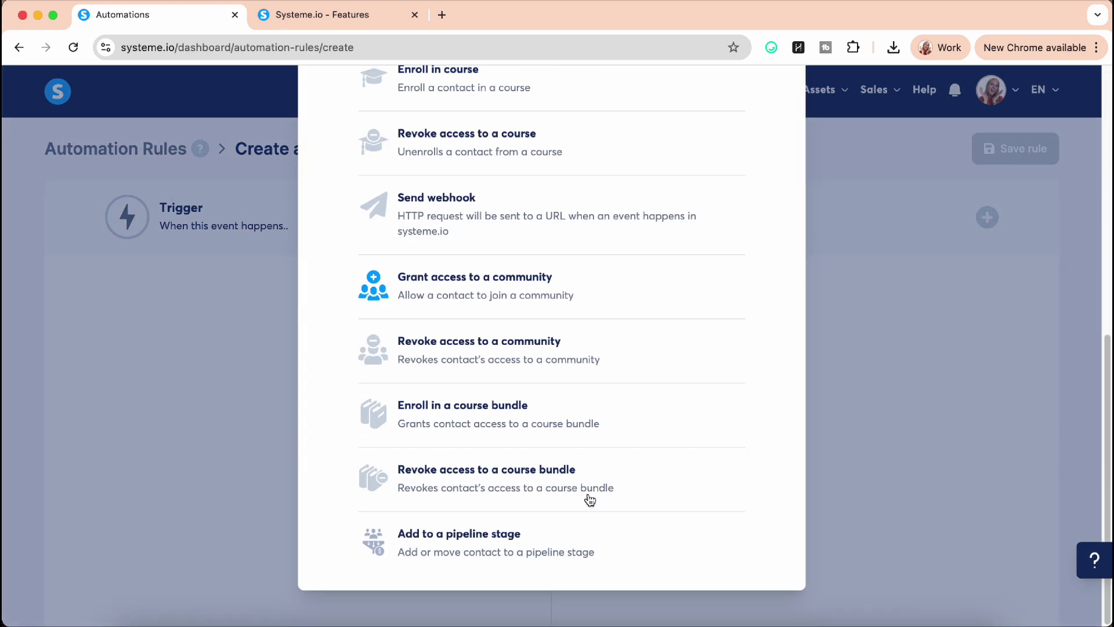
scroll(590, 500, up, 8)
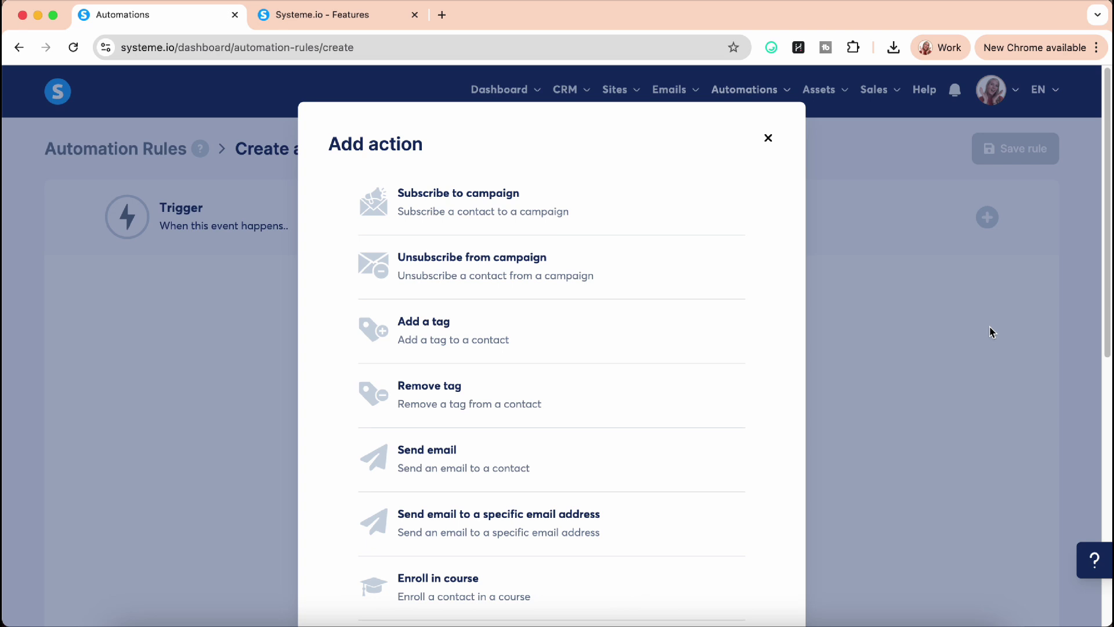
click(991, 332)
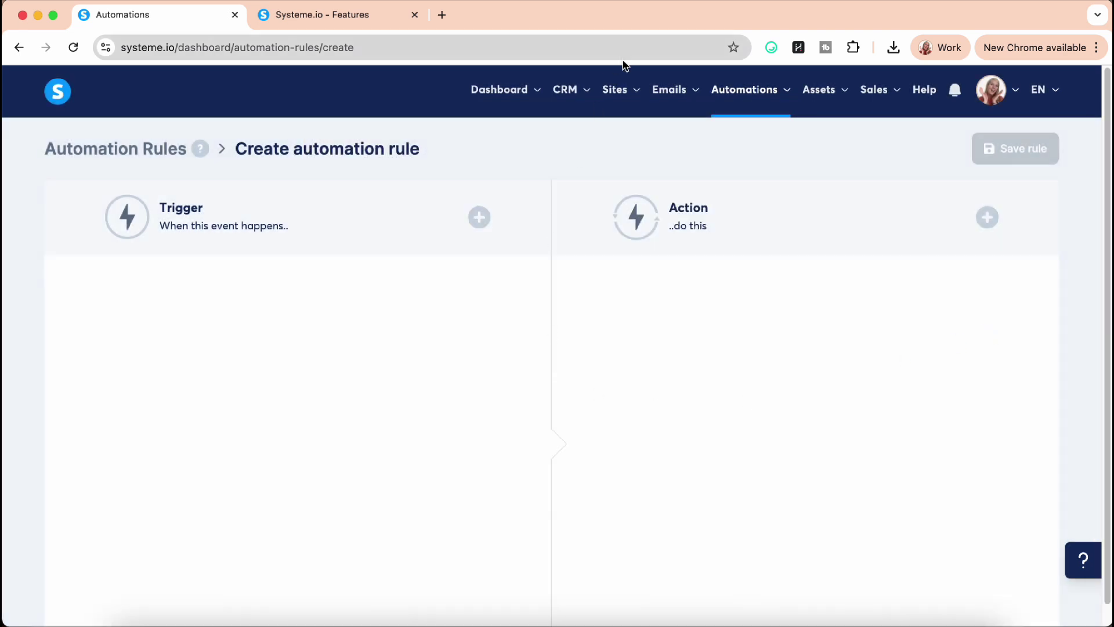
mouse_move(622, 98)
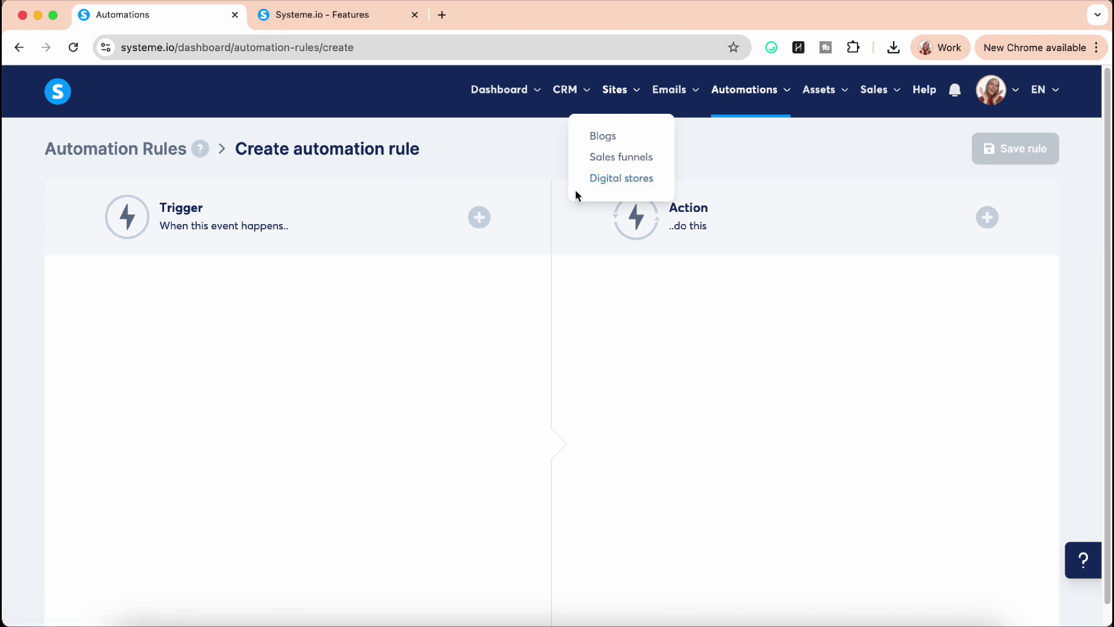
Step: Create a digital store named Test with the URL path 'test'
click(613, 183)
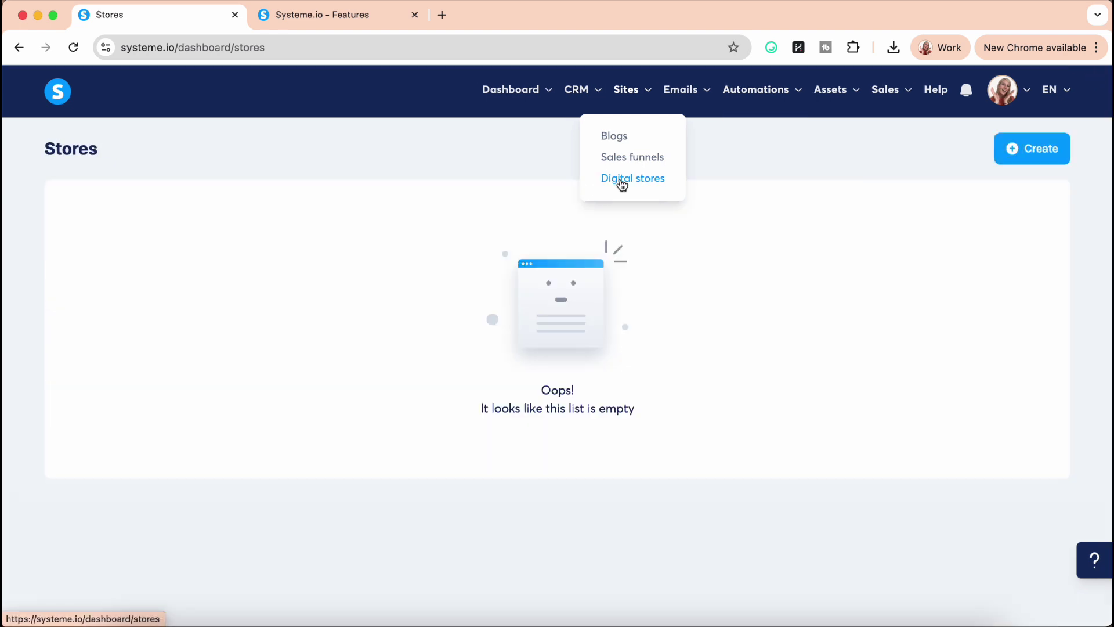
click(1059, 149)
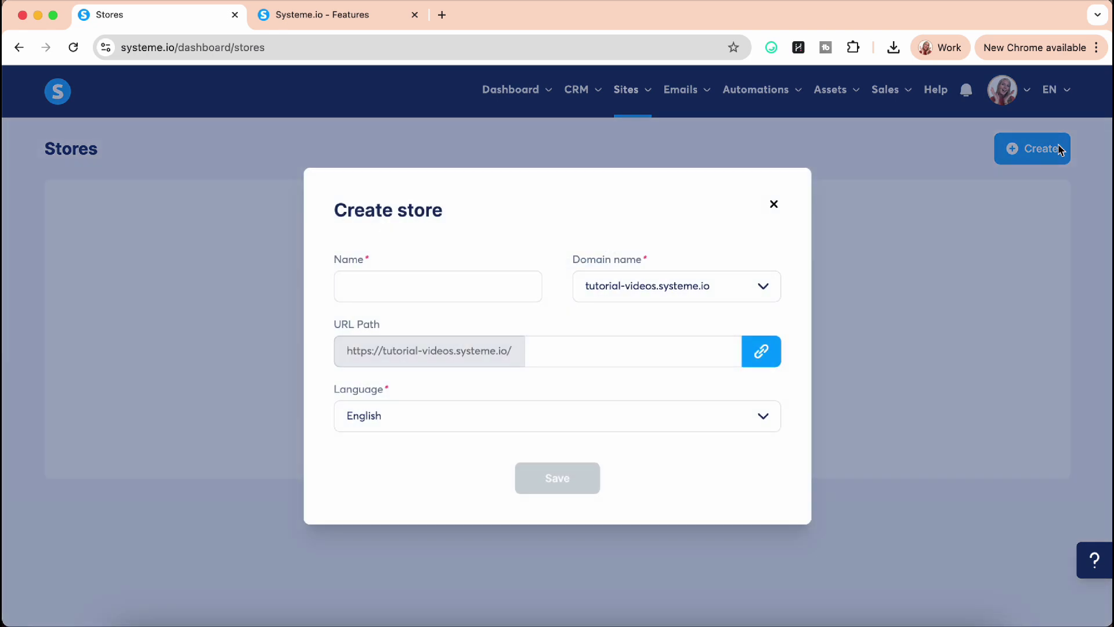
click(444, 289)
text(Test)
click(594, 348)
text(test)
click(562, 480)
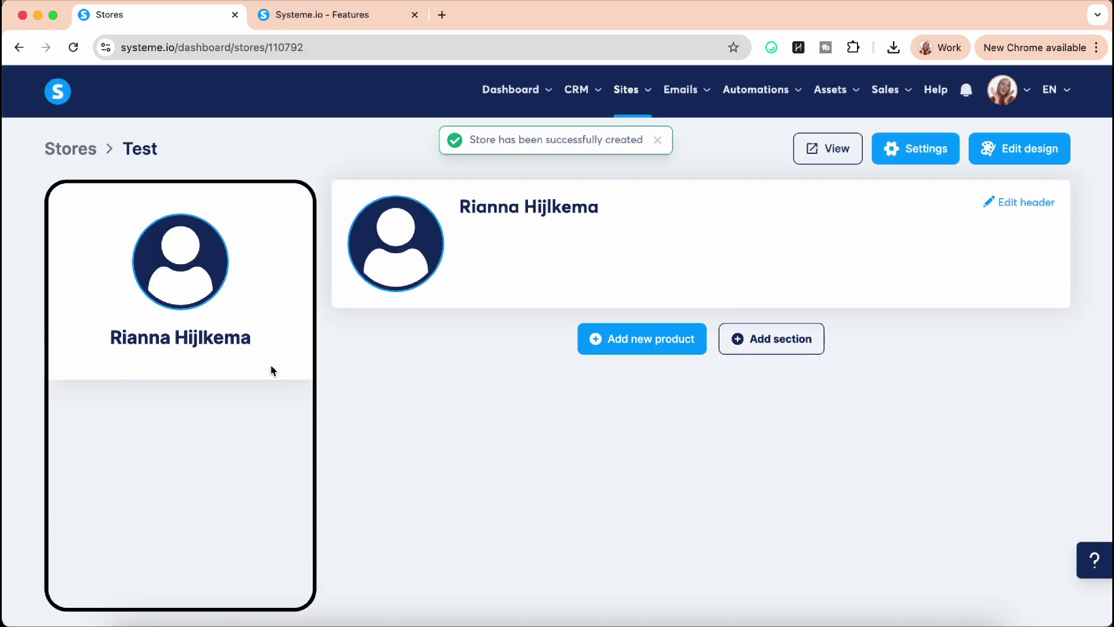
Step: Add a Sell a course product to the Test store and review its editor
scroll(274, 369, down, 1)
click(636, 337)
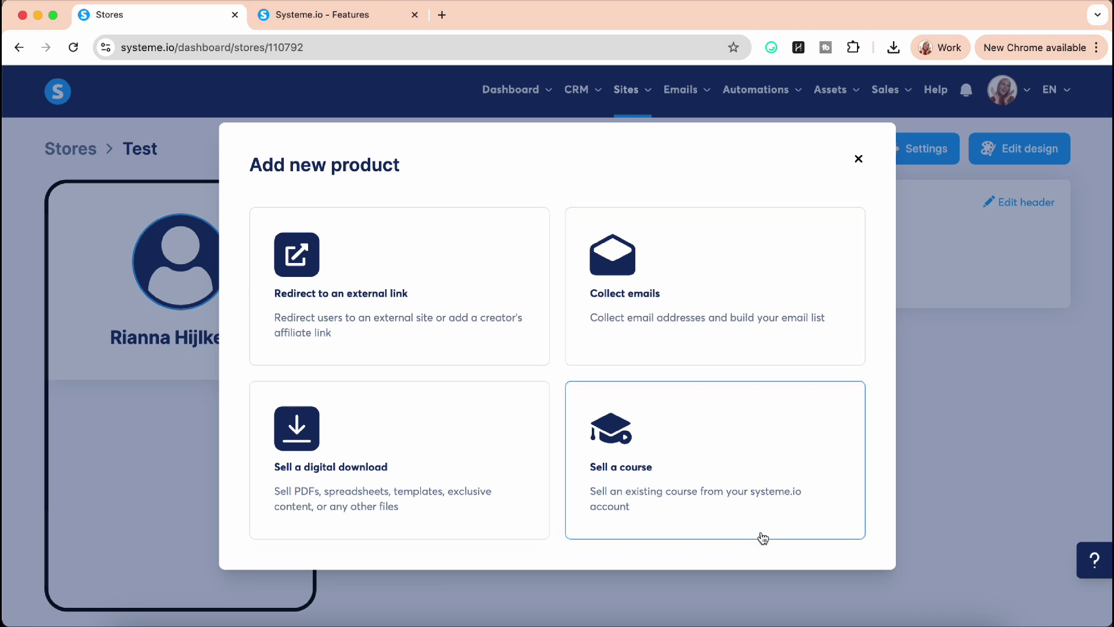
click(718, 471)
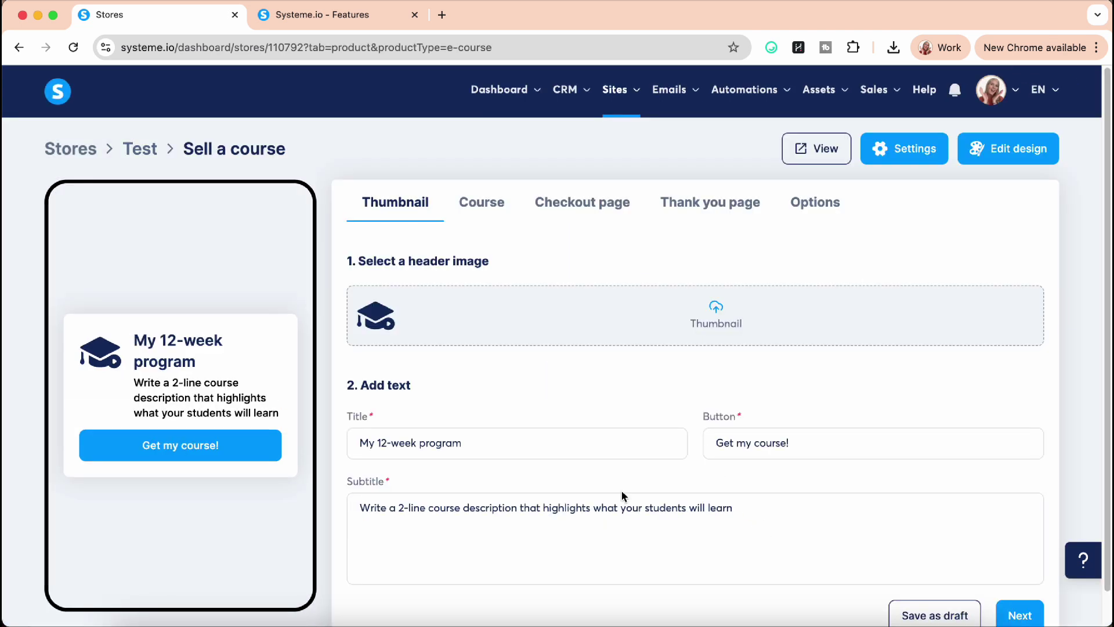
scroll(444, 452, down, 2)
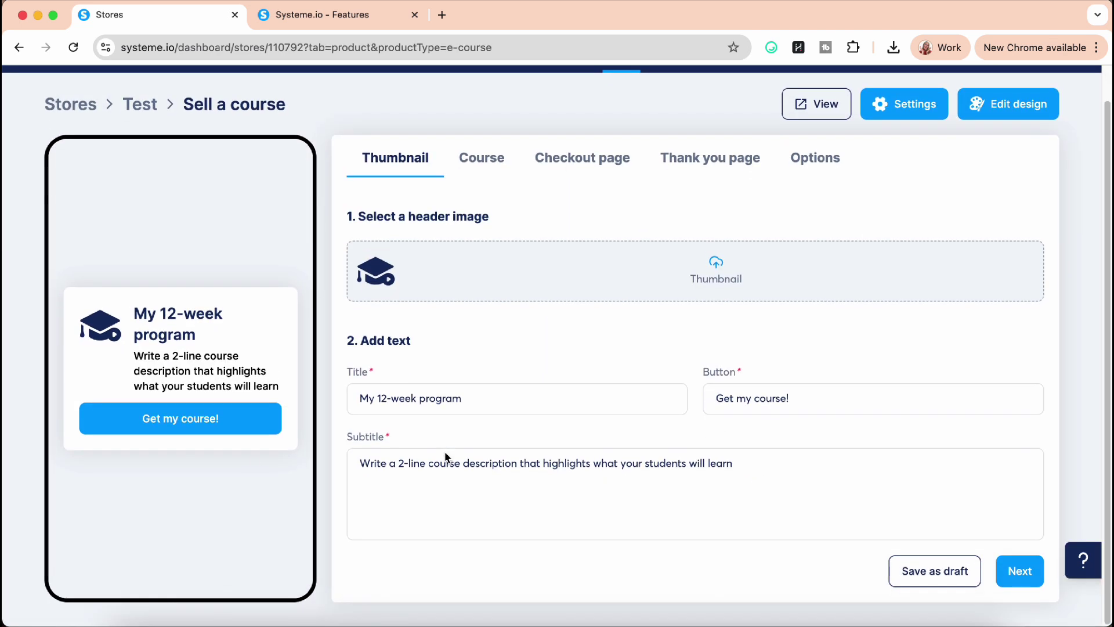
scroll(445, 452, up, 2)
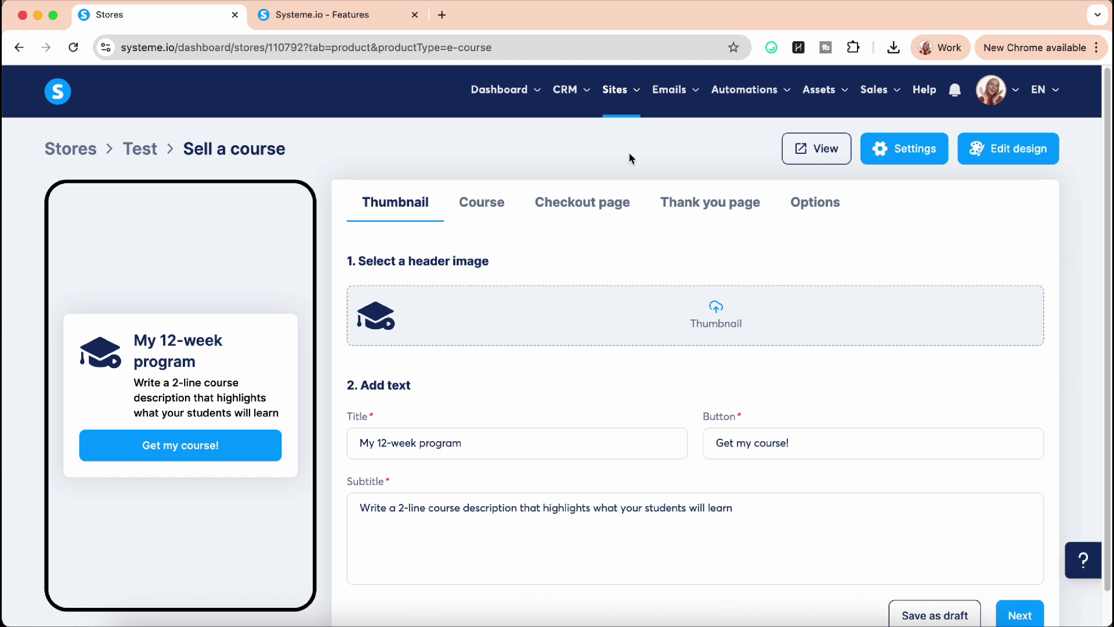
Step: Return to the stores list, then open and close the new newsletter form
click(130, 152)
click(66, 154)
mouse_move(684, 94)
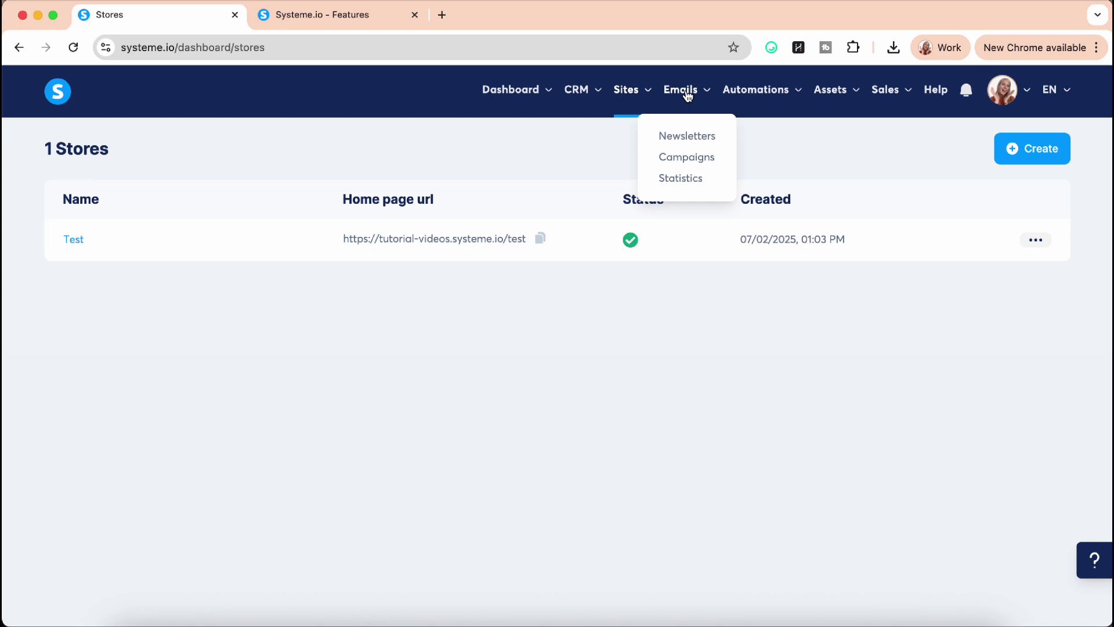
click(688, 144)
click(1040, 150)
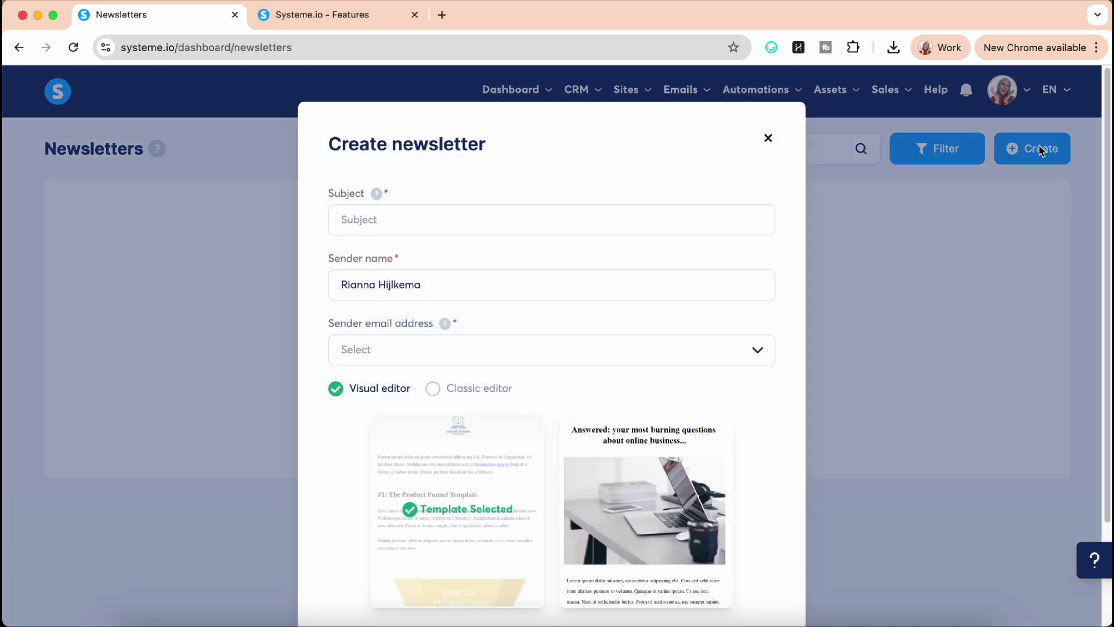
click(959, 337)
Step: Open the Campaigns page and dismiss the Create campaign form without saving
mouse_move(677, 99)
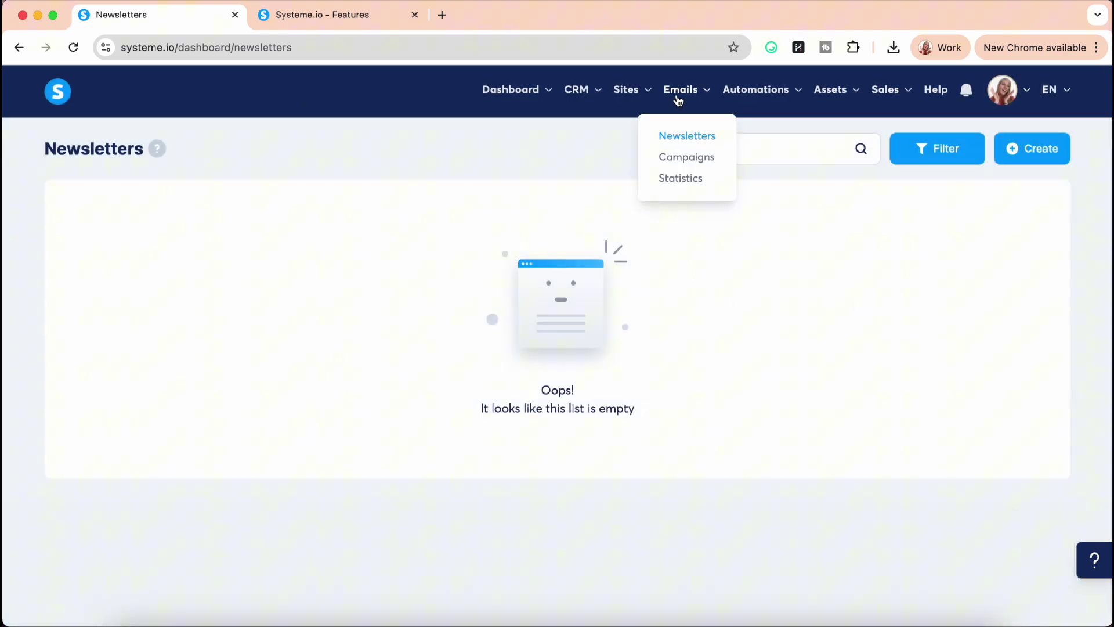
click(706, 164)
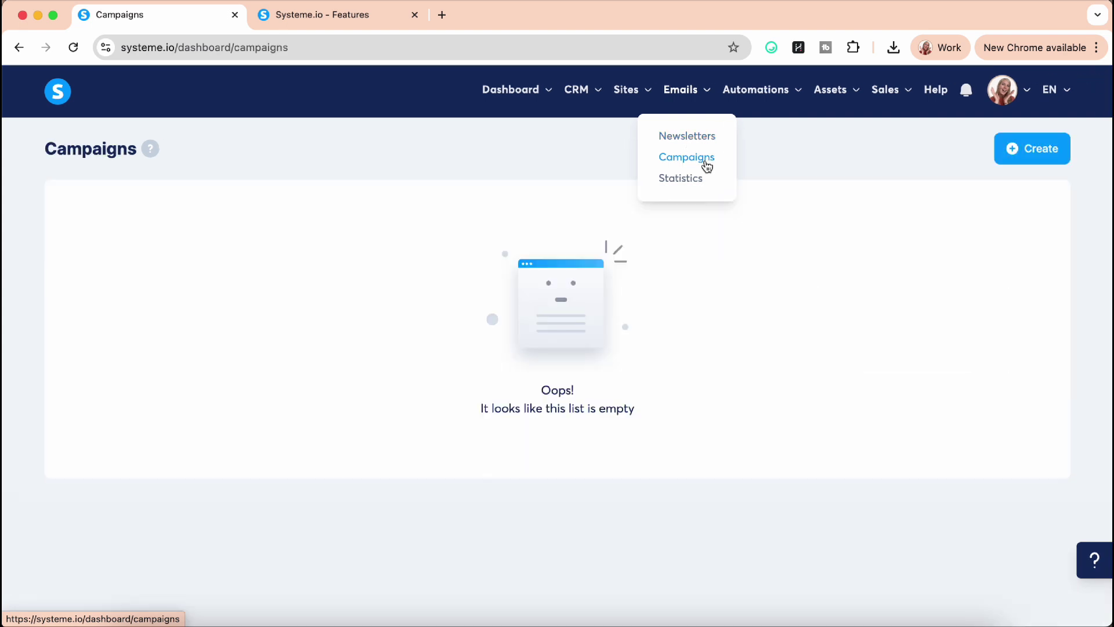
click(1038, 147)
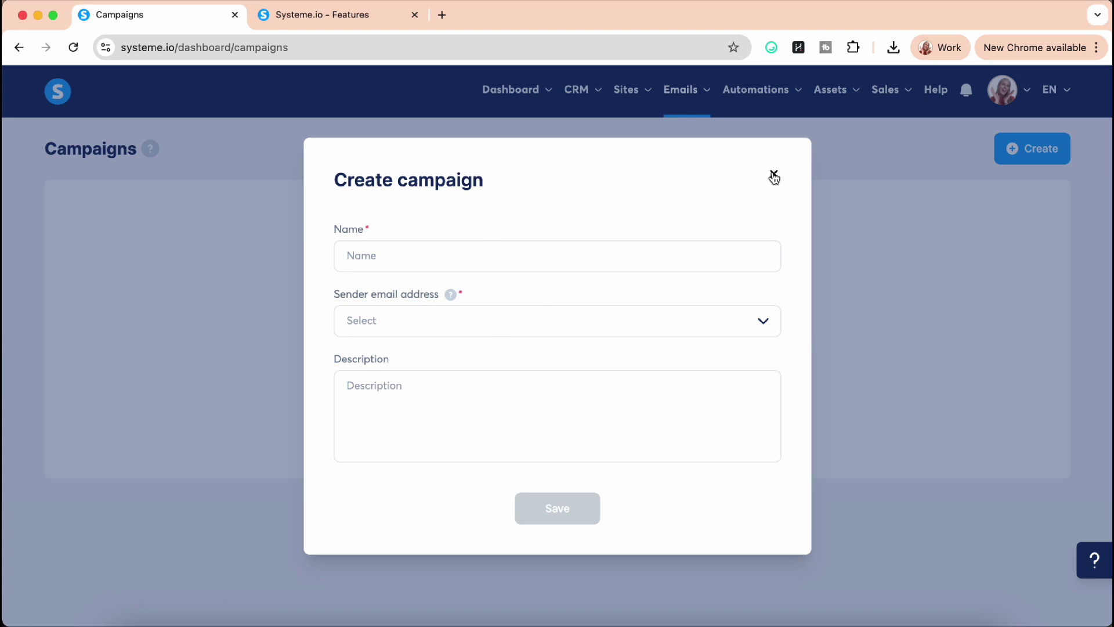
click(774, 177)
click(774, 177)
Step: Start a new automation rule with the Funnel step form subscribed trigger
mouse_move(756, 89)
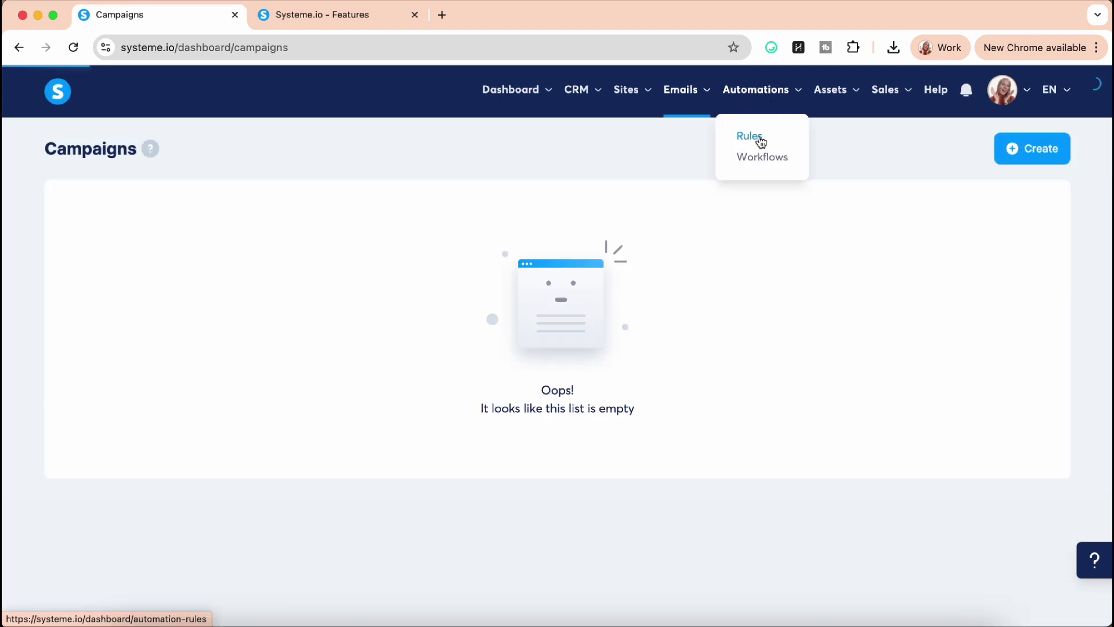
click(759, 138)
click(1026, 151)
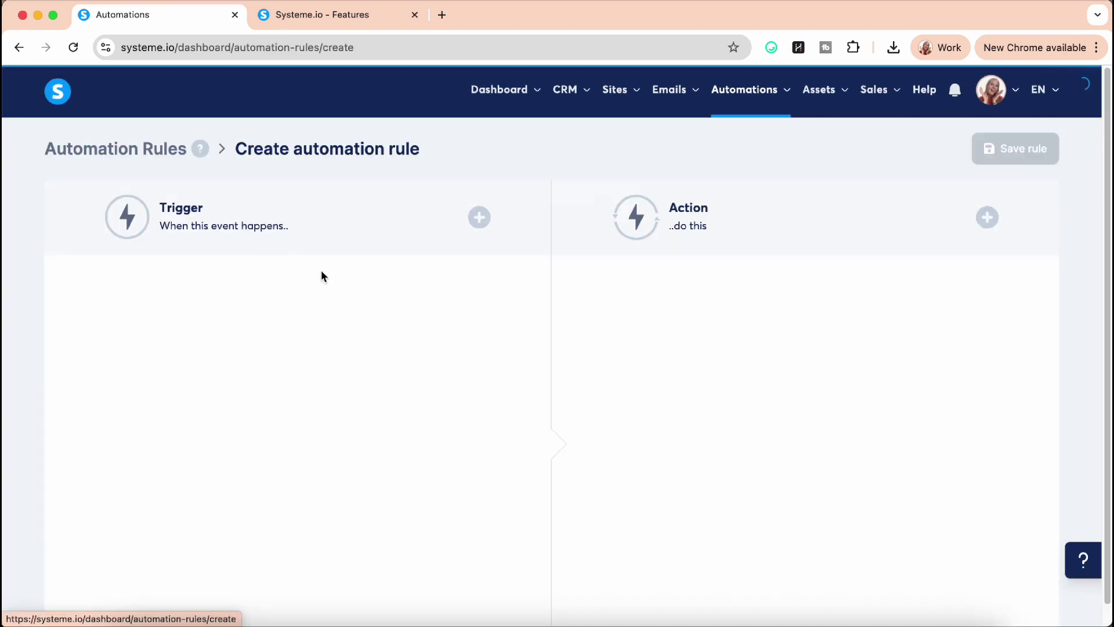
click(478, 217)
scroll(458, 406, down, 5)
scroll(459, 427, down, 6)
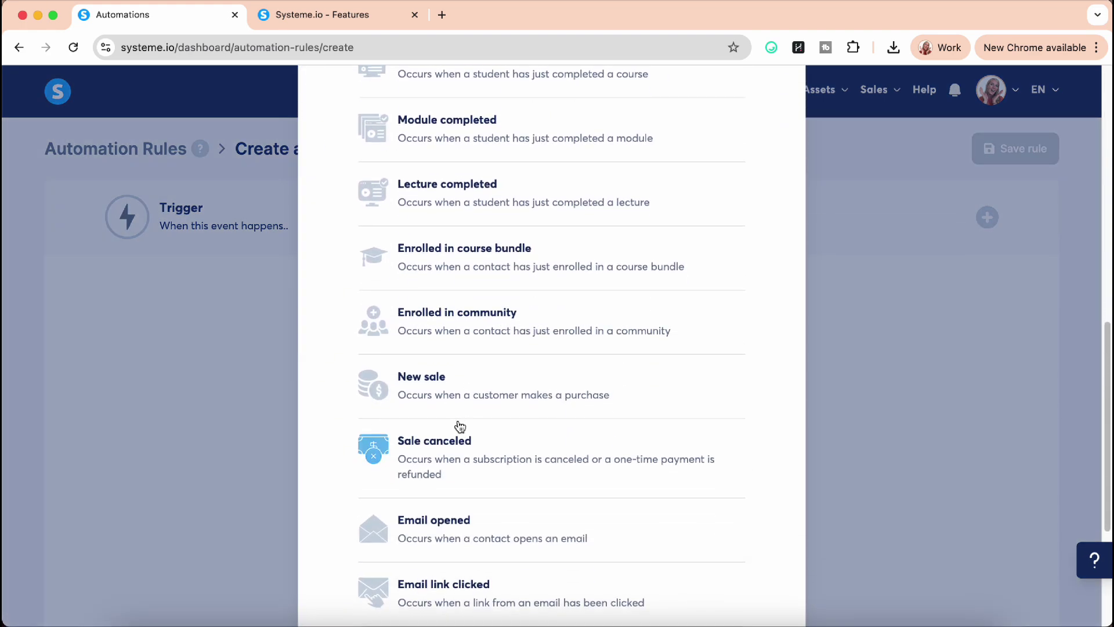
scroll(458, 428, up, 4)
scroll(460, 427, up, 6)
click(461, 325)
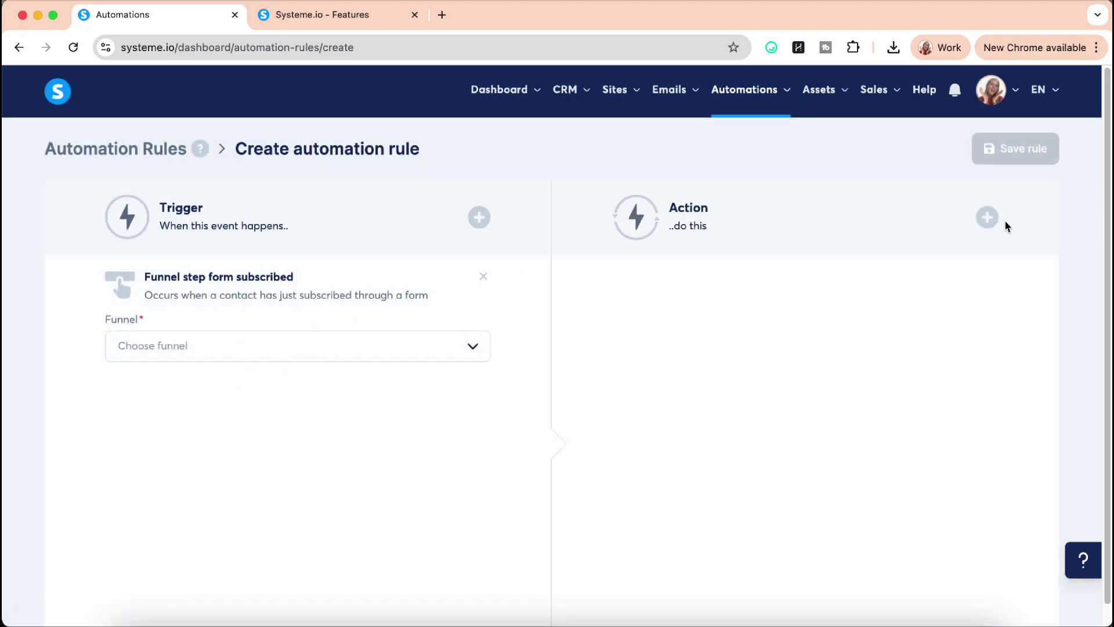
Step: Add a Subscribe to campaign action to the rule
click(987, 217)
scroll(545, 331, down, 4)
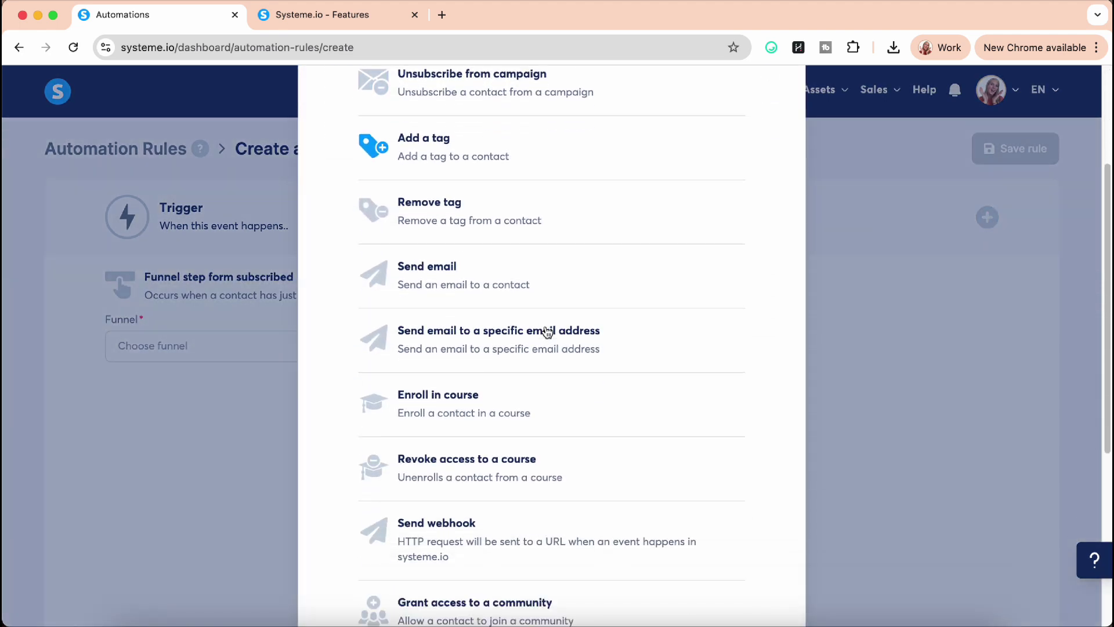
scroll(547, 331, down, 6)
scroll(547, 331, up, 3)
scroll(548, 331, up, 5)
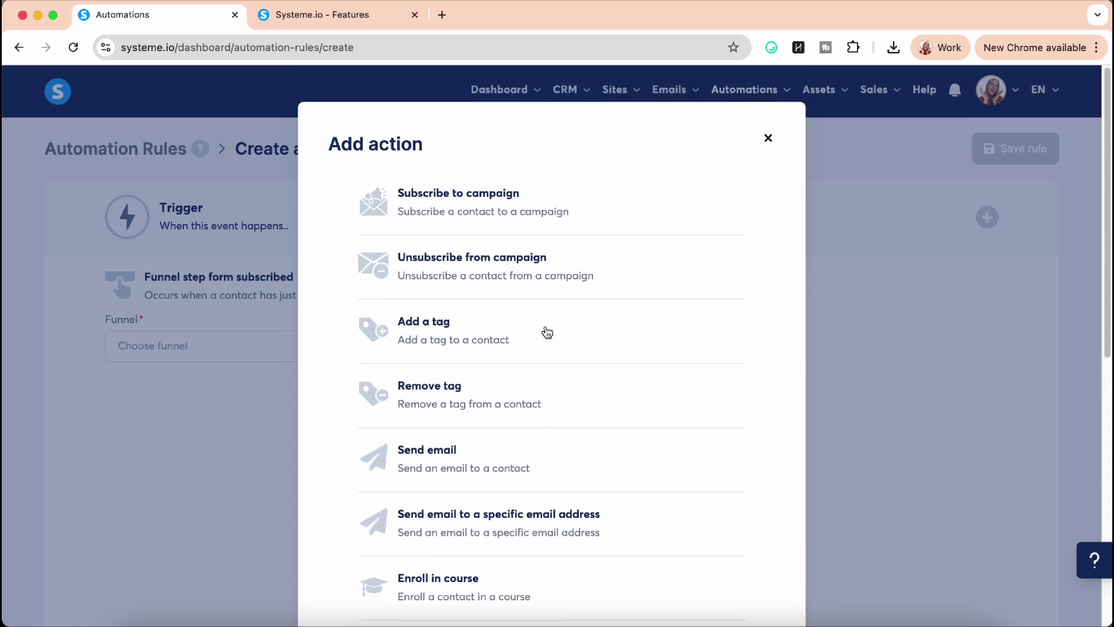
click(458, 210)
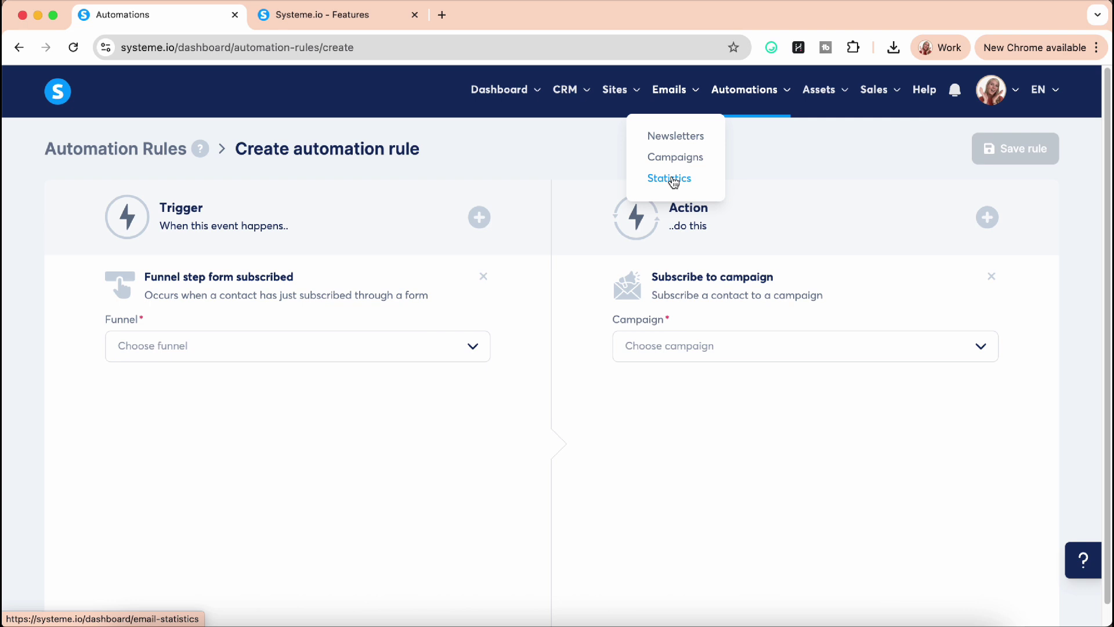
mouse_move(759, 94)
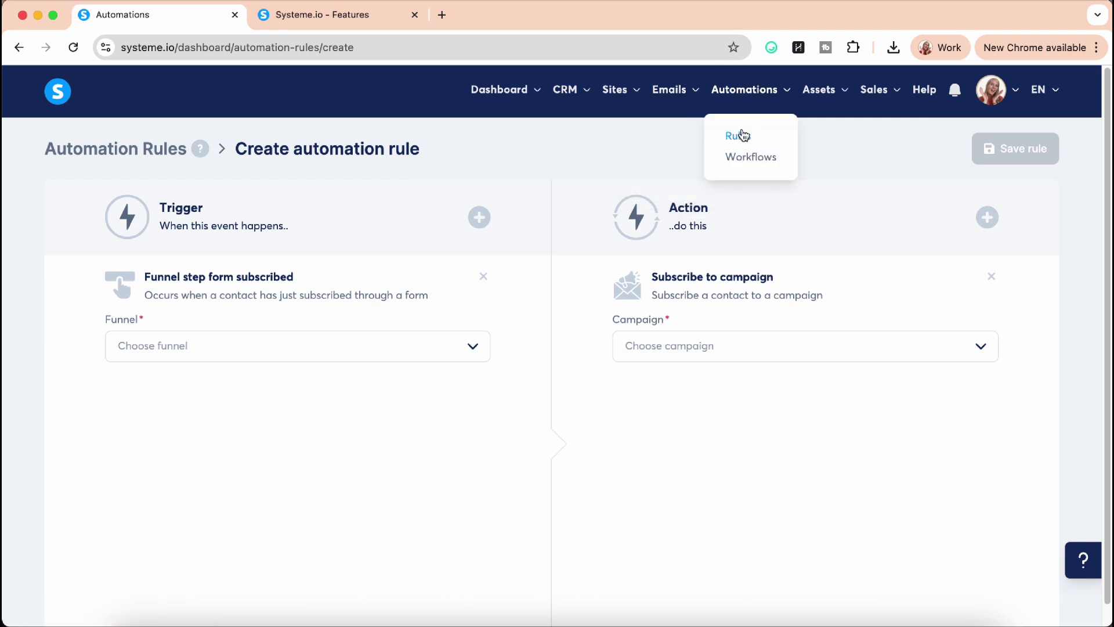
Step: Create a workflow named Test, then return to the empty Automation Rules list
click(742, 136)
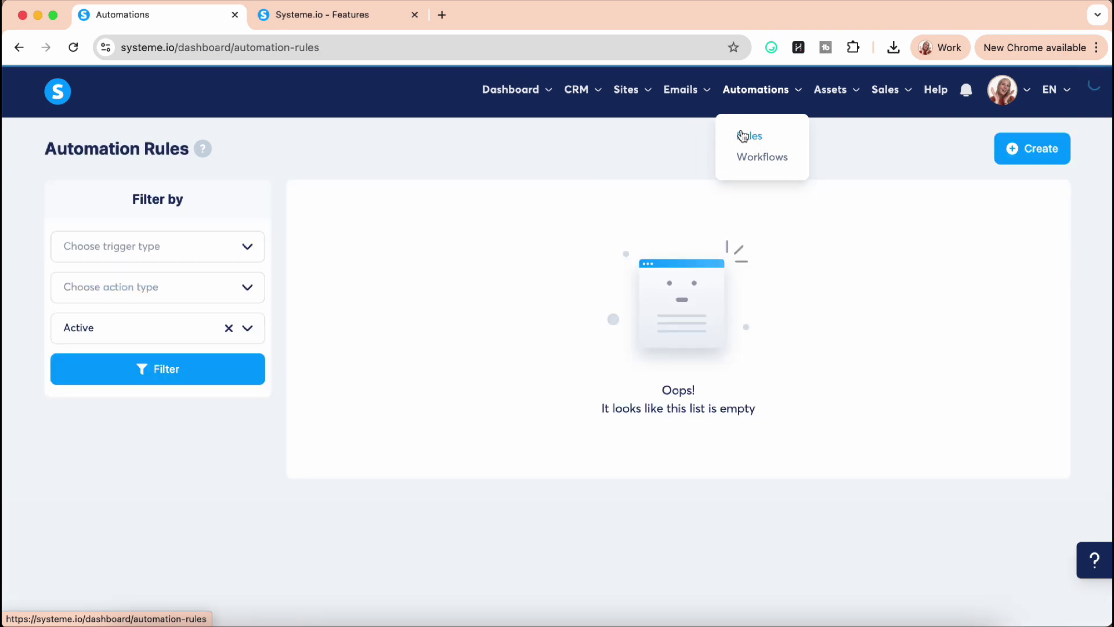
click(752, 164)
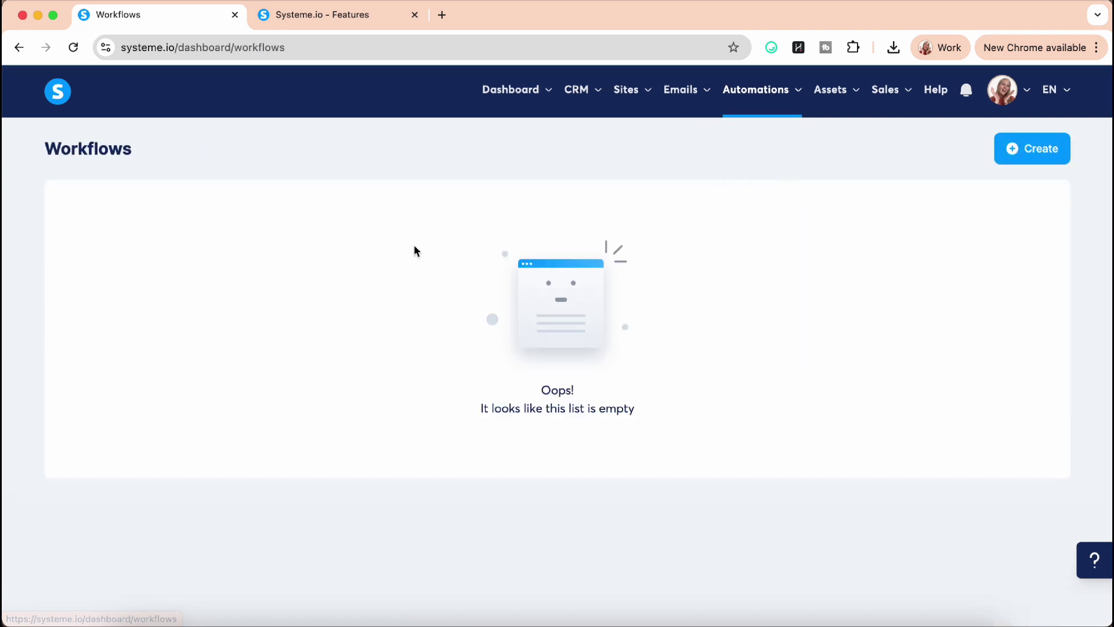
click(1032, 151)
click(642, 352)
text(Test)
click(564, 417)
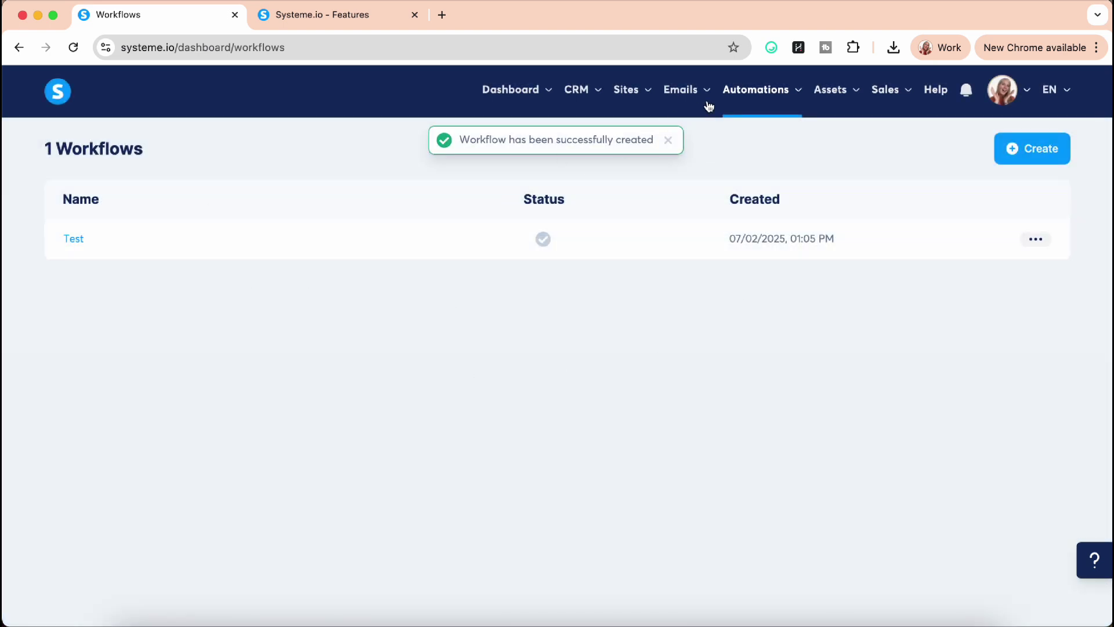
mouse_move(753, 110)
click(750, 137)
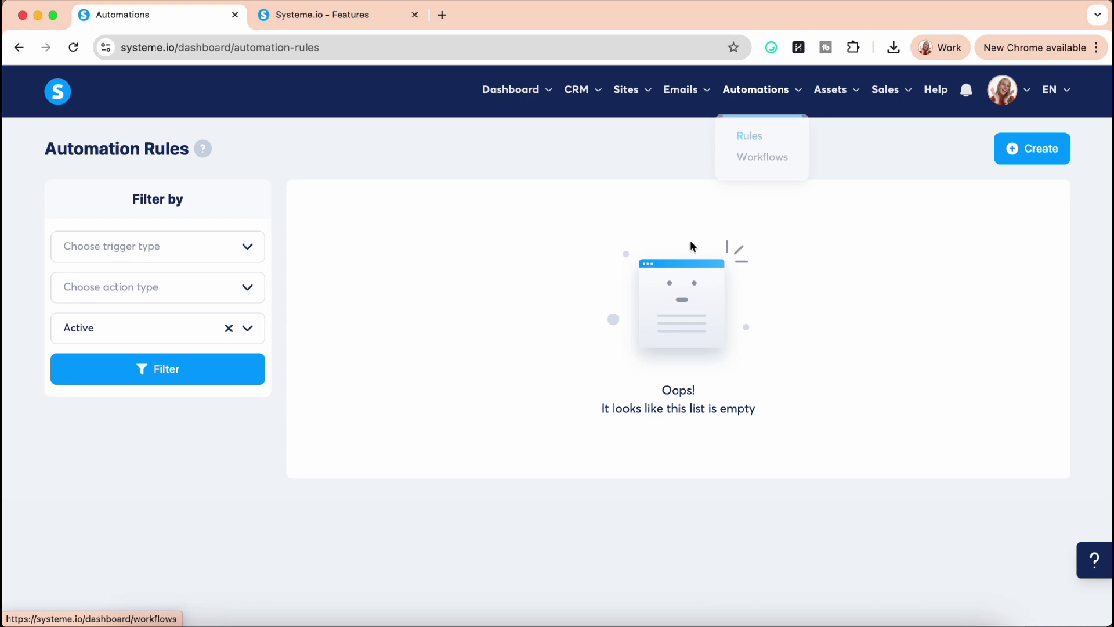
Step: Start a new automation rule with trigger Tag added and action Send email
click(1043, 146)
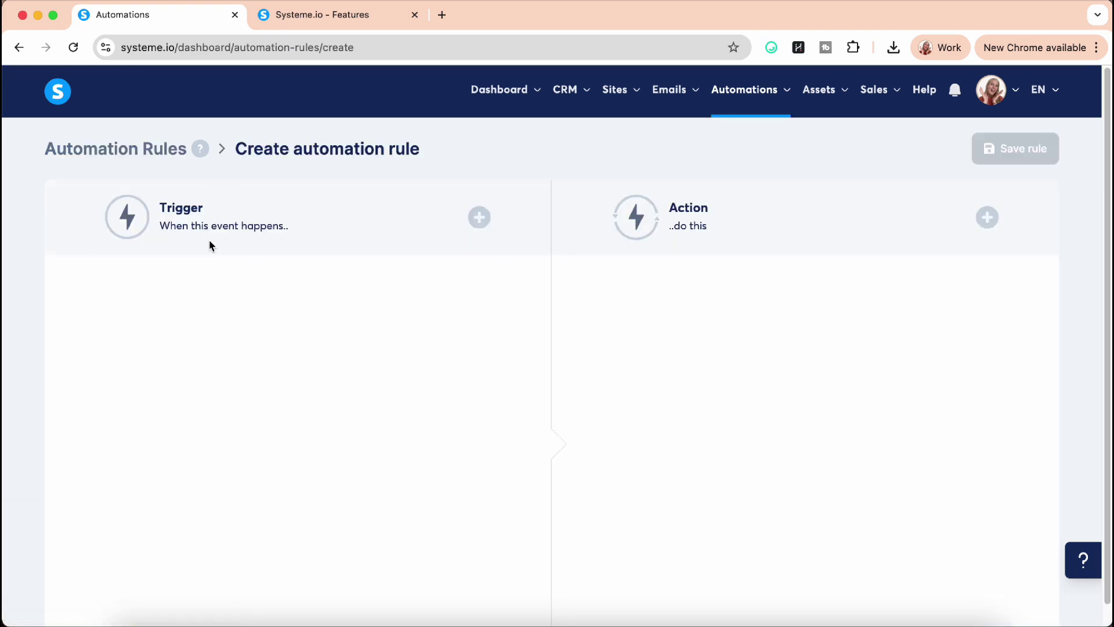
click(479, 218)
click(422, 209)
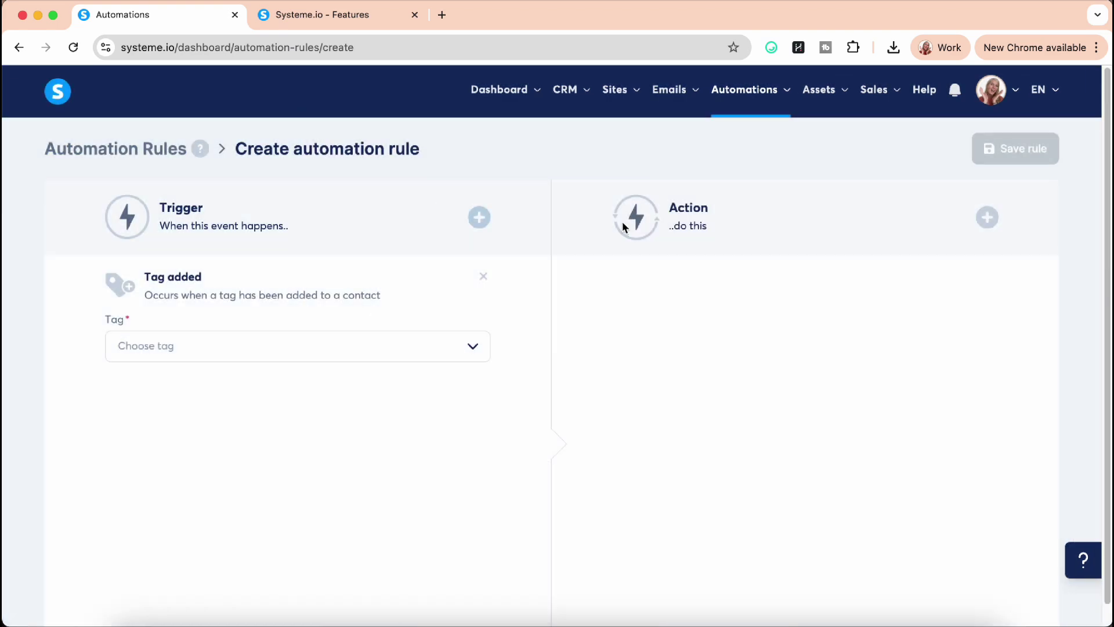
click(987, 218)
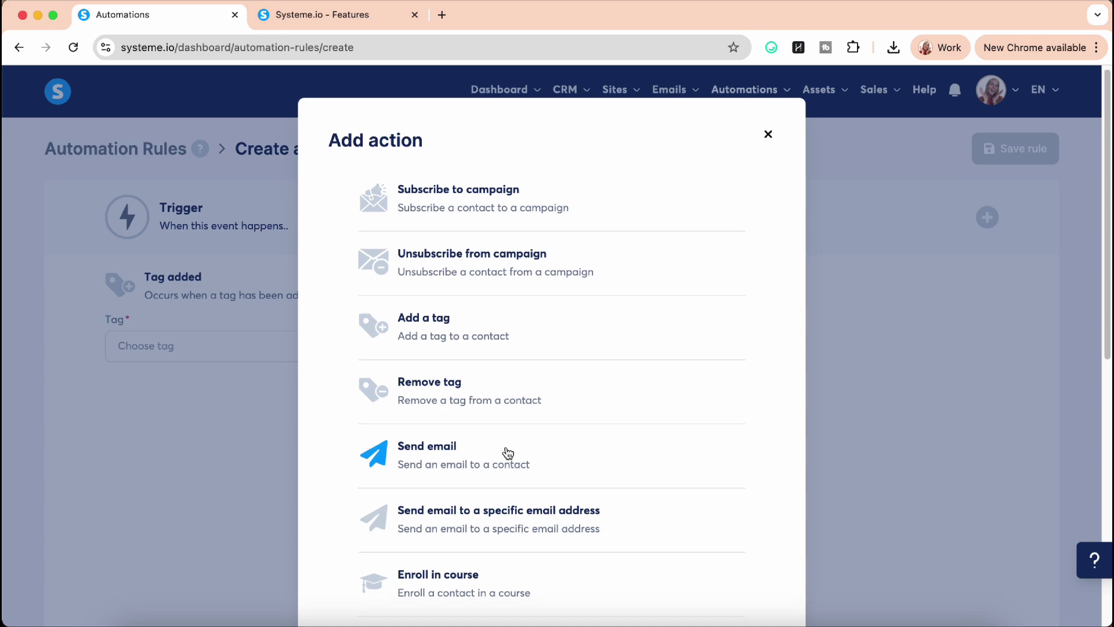
scroll(472, 381, down, 3)
click(440, 325)
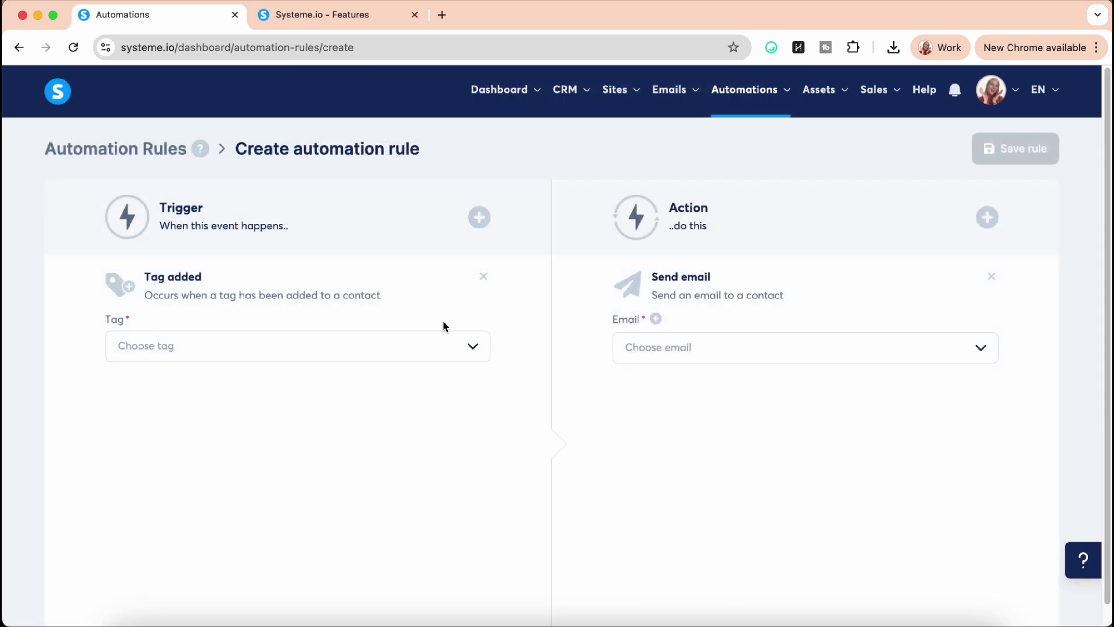
Step: Open the new email message, close it without saving, and go to Assets > Courses
click(655, 318)
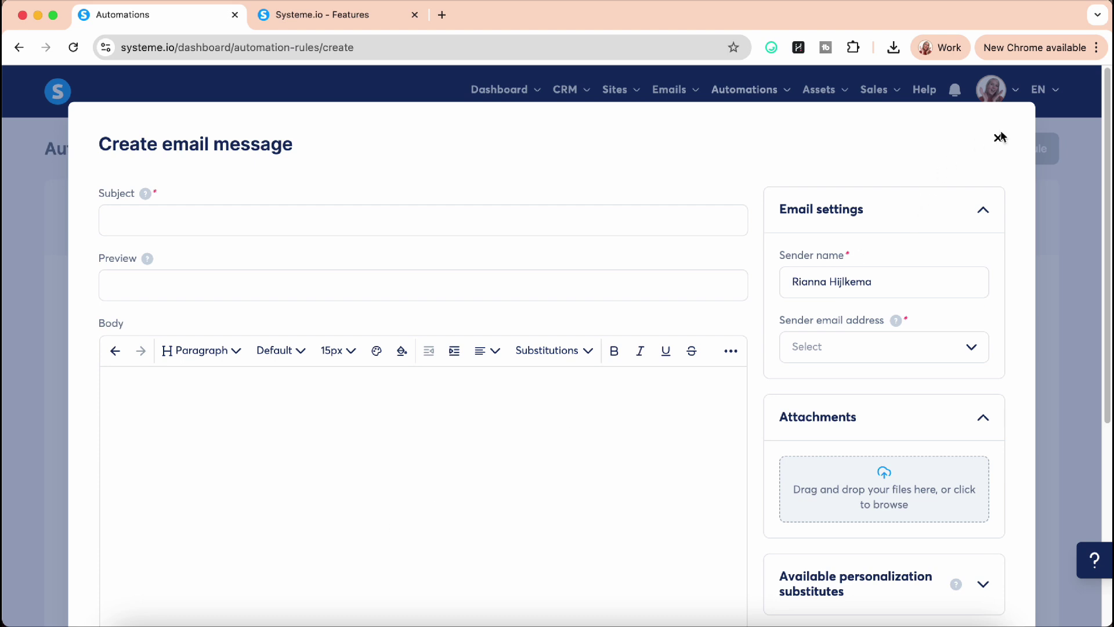
click(998, 139)
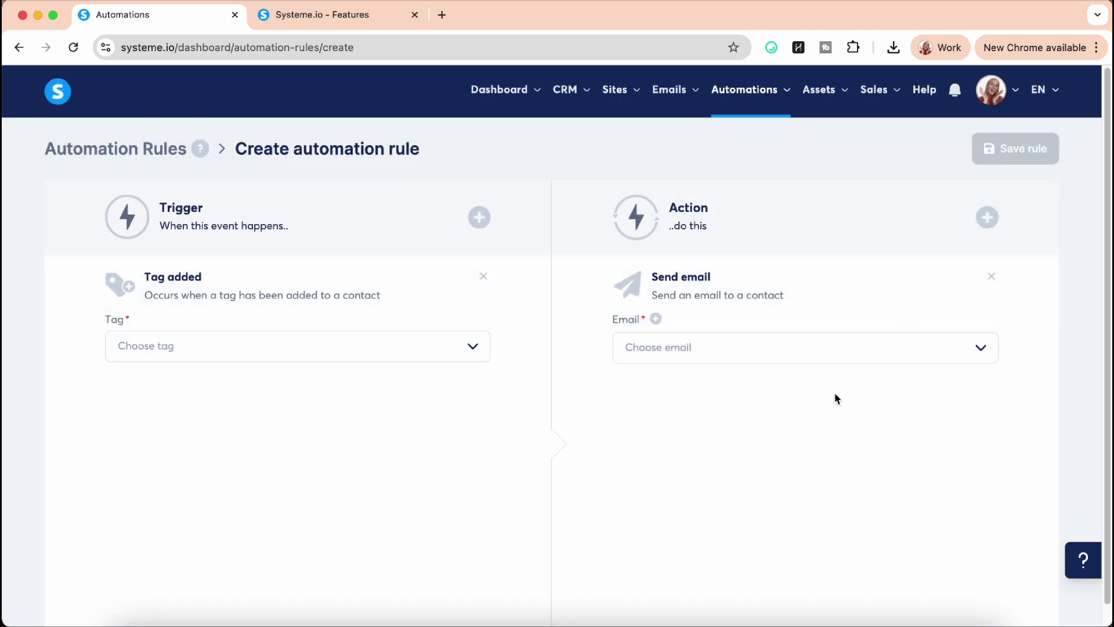
mouse_move(752, 91)
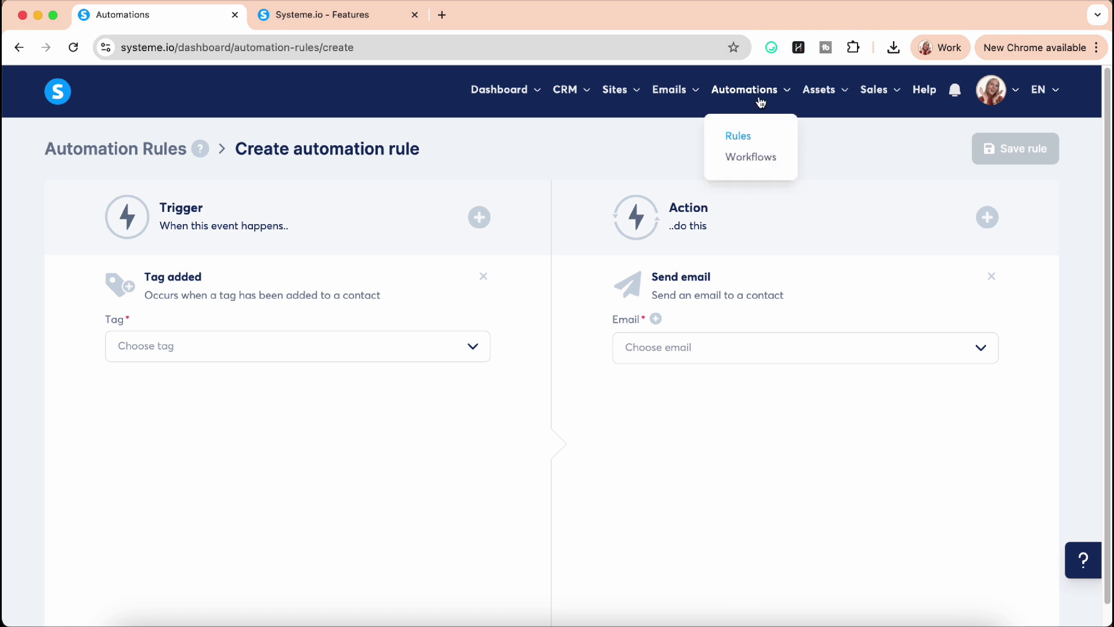
mouse_move(828, 100)
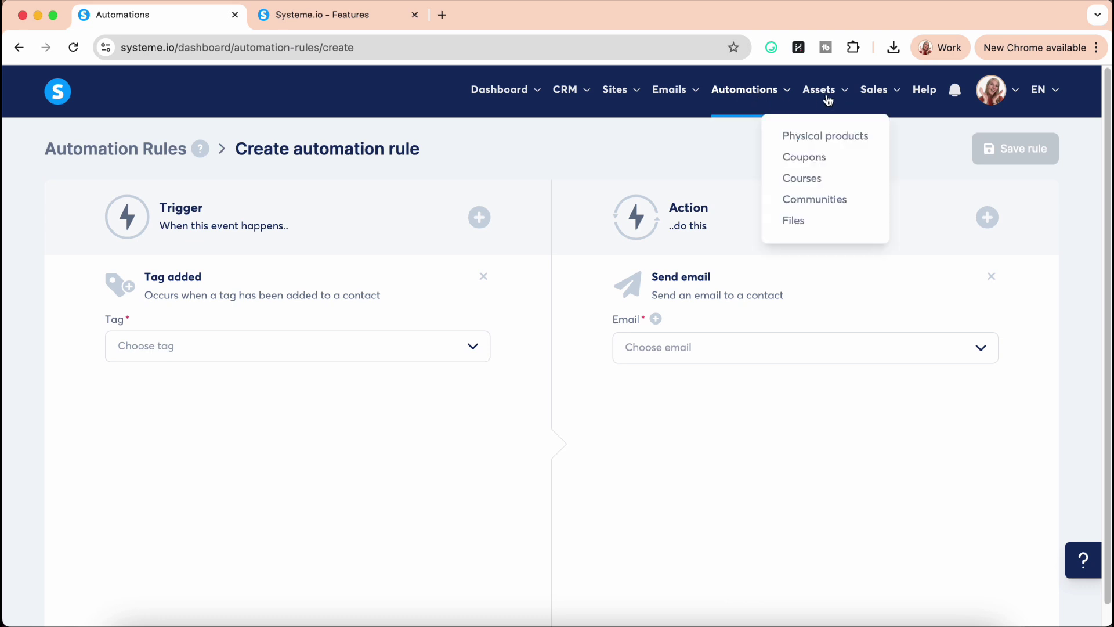
click(820, 190)
Step: Create a course named test with URL path test and the brown theme
click(1012, 214)
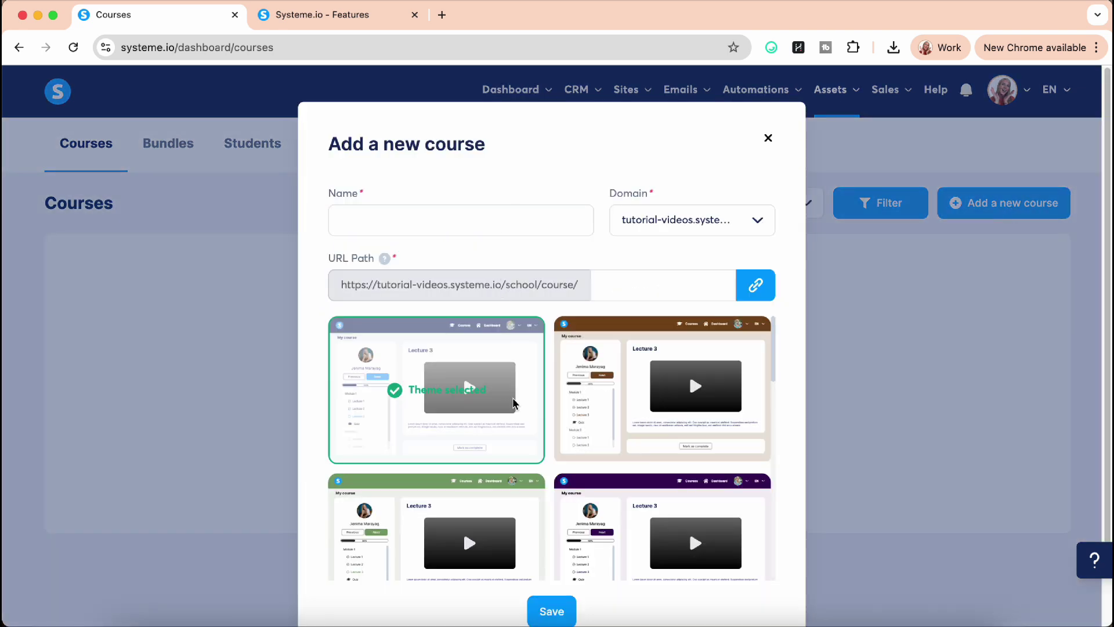
click(661, 384)
click(551, 611)
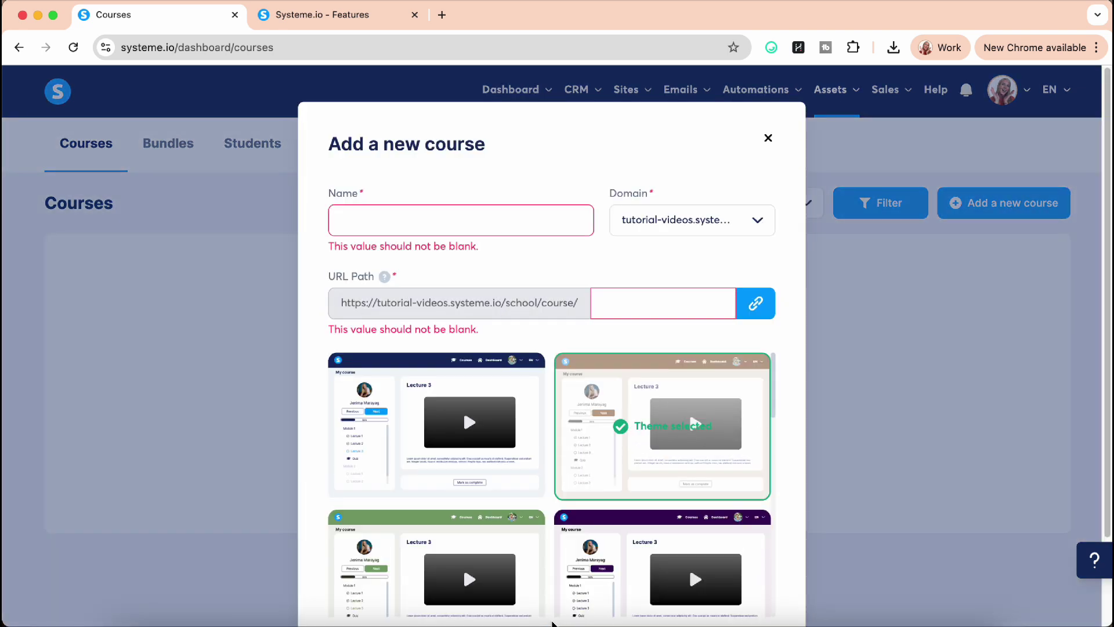
click(465, 220)
text(test)
click(654, 313)
text(test)
scroll(616, 434, down, 1)
scroll(570, 567, down, 8)
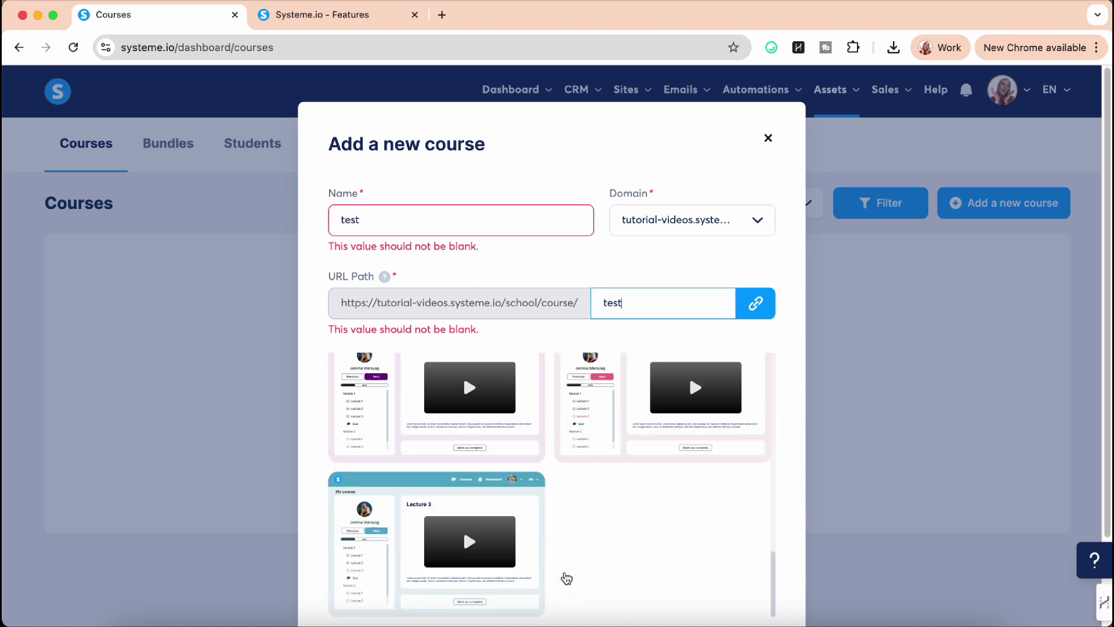
click(552, 545)
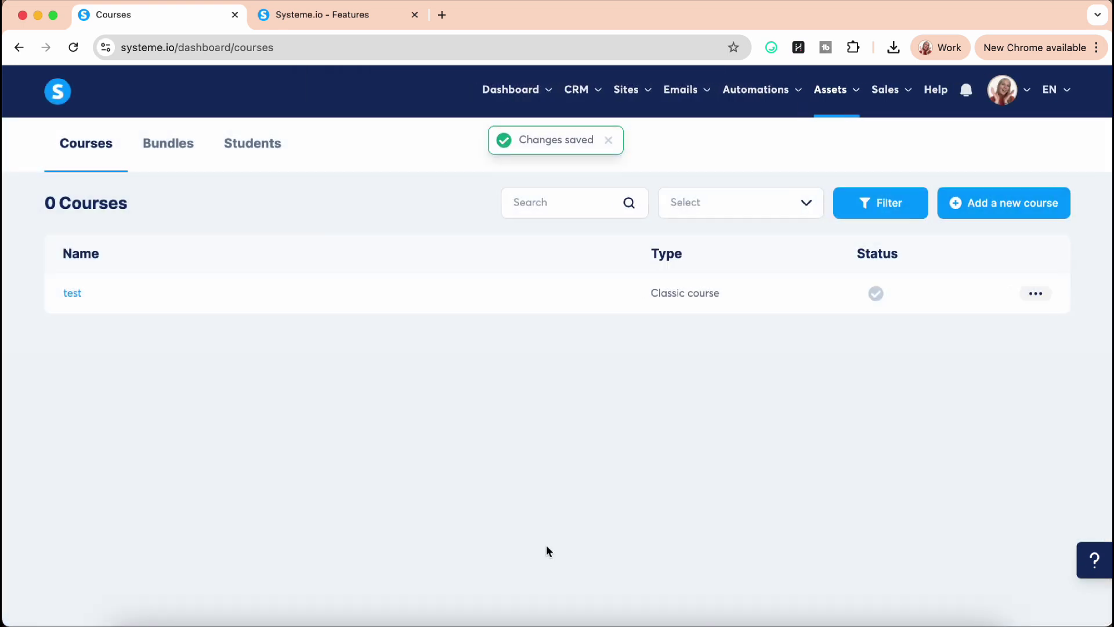
Step: Open the test course, preview its page in a new tab, and return
click(72, 295)
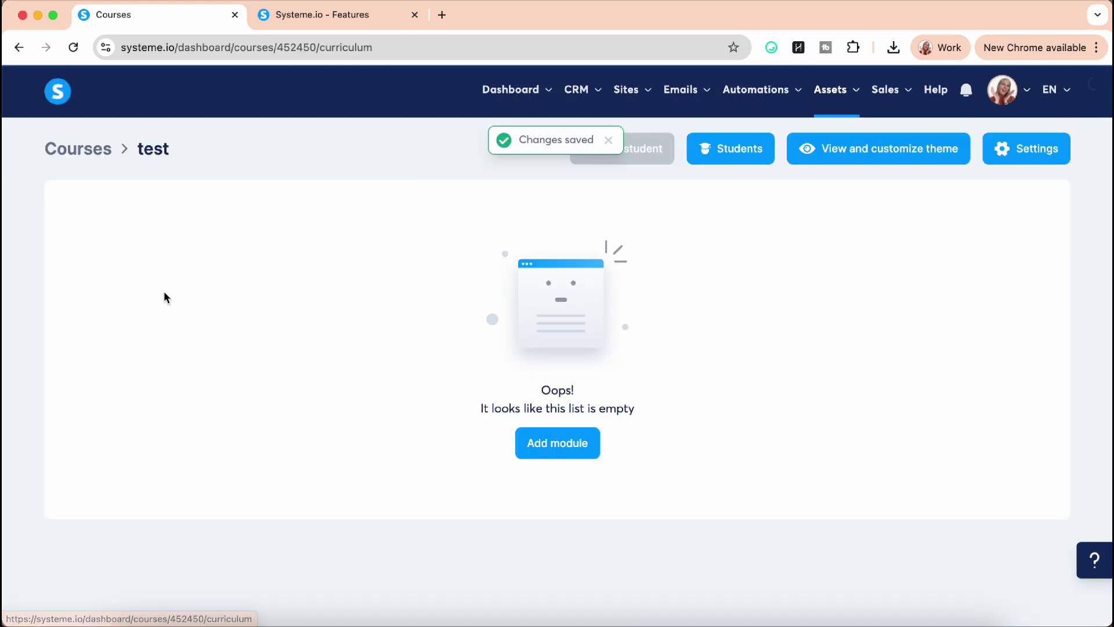
click(861, 156)
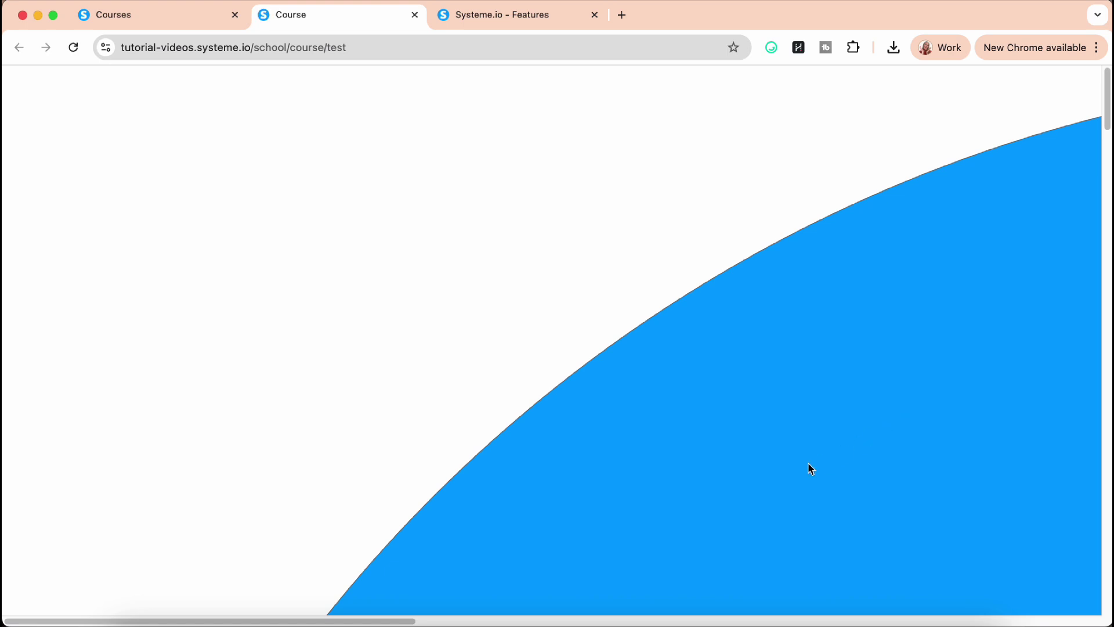
click(152, 17)
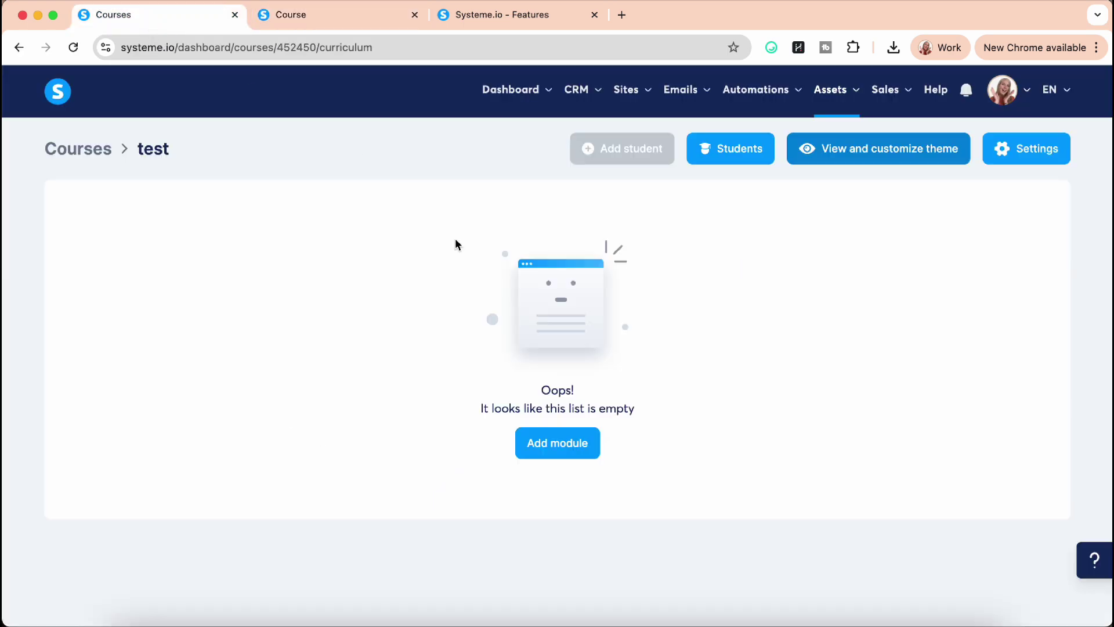
Step: Add a module named test to the course
click(518, 448)
click(428, 348)
text(test)
click(546, 419)
click(575, 334)
Step: Add lecture 'test 1' to the test module and save it
click(562, 254)
click(428, 221)
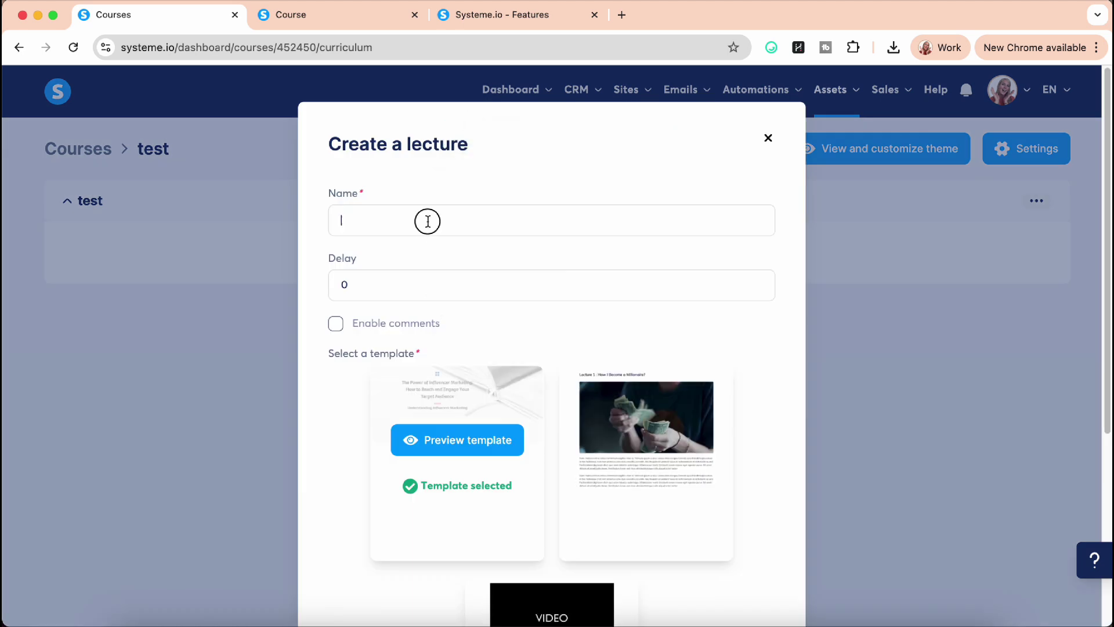
text(test 1)
scroll(464, 490, down, 5)
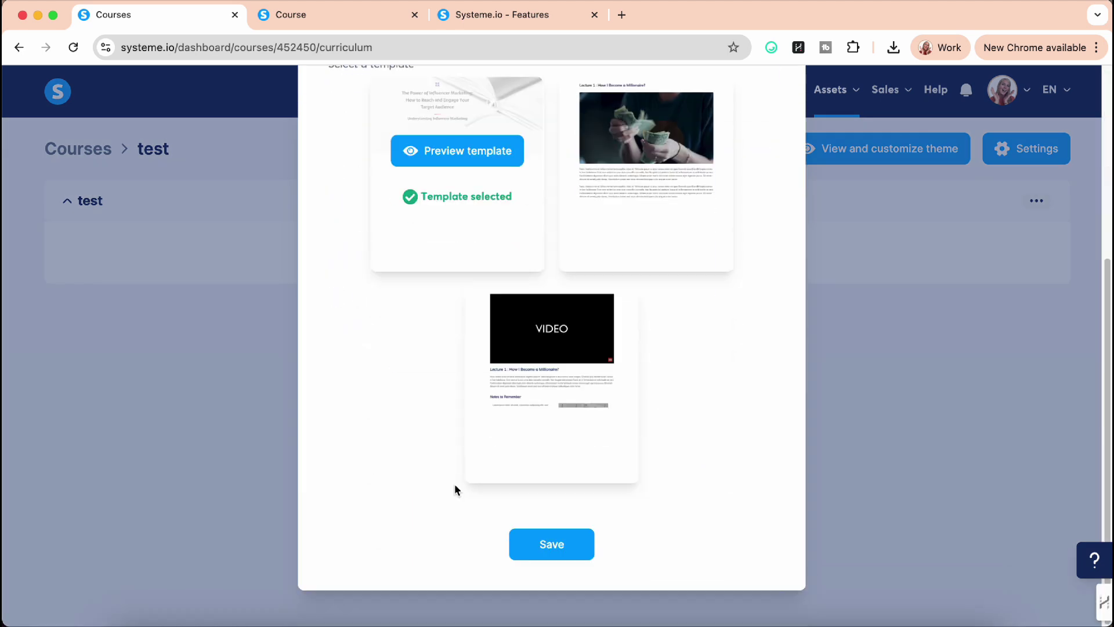
click(554, 551)
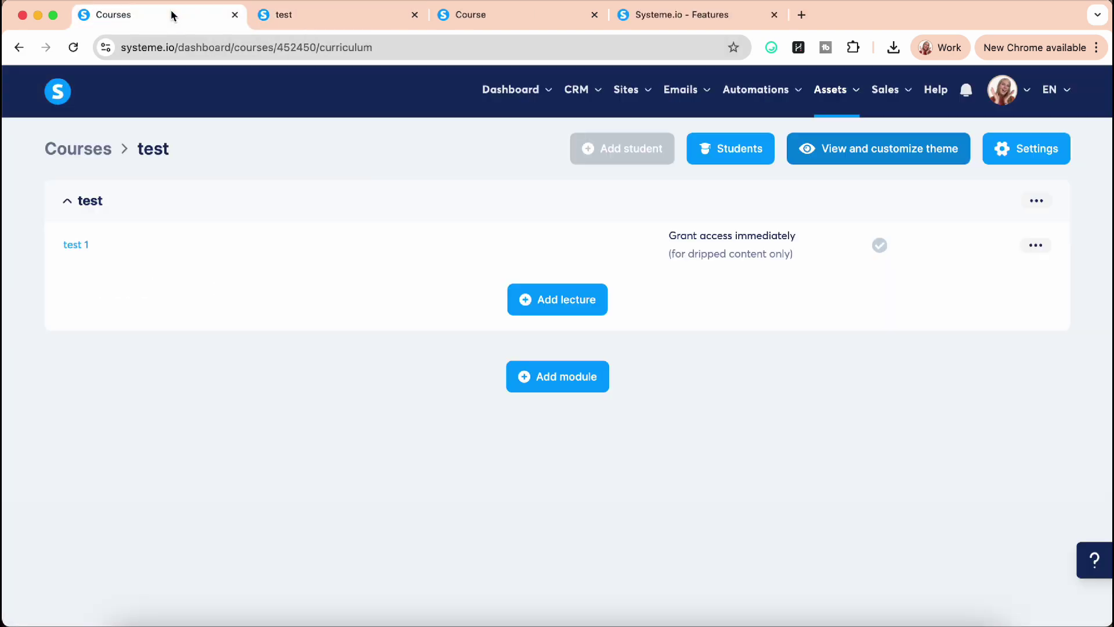
Step: Open Assets > Physical products and view the new product form without saving
mouse_move(830, 90)
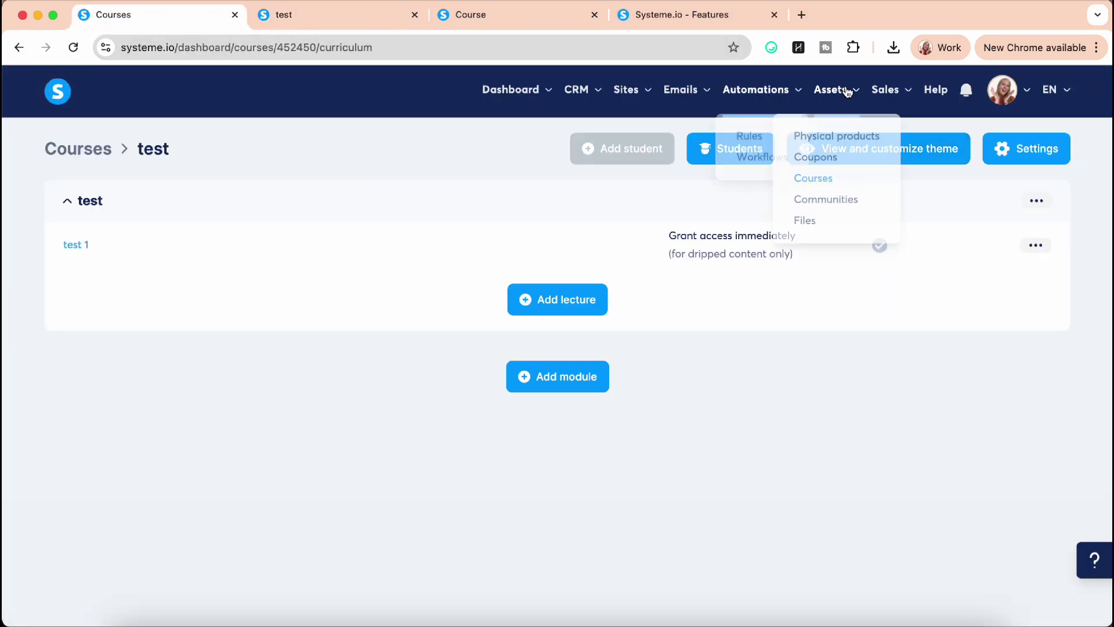
click(854, 140)
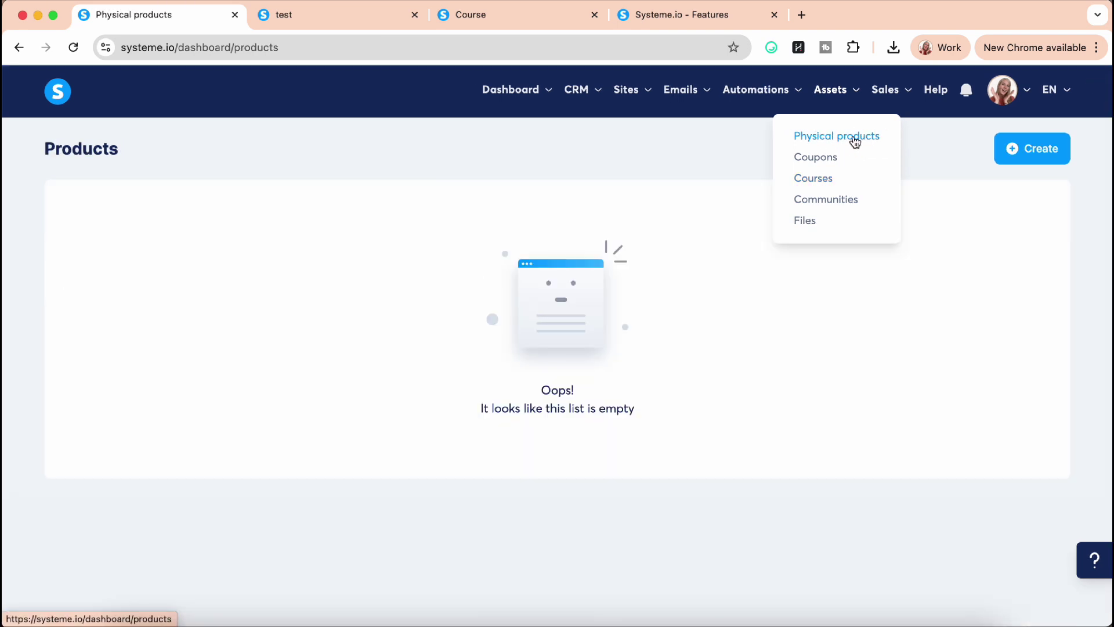
click(1018, 155)
scroll(456, 440, down, 5)
scroll(455, 442, down, 4)
scroll(455, 444, up, 10)
scroll(455, 446, down, 1)
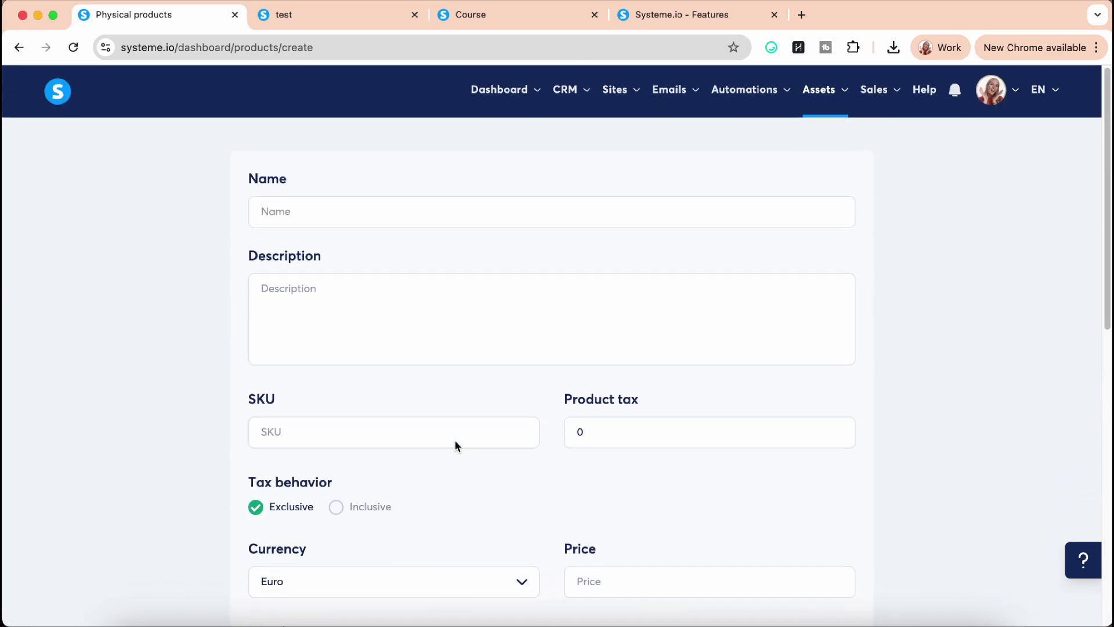
Step: Open Assets > Coupons, start a coupon, and close the form unsaved
mouse_move(826, 115)
click(812, 158)
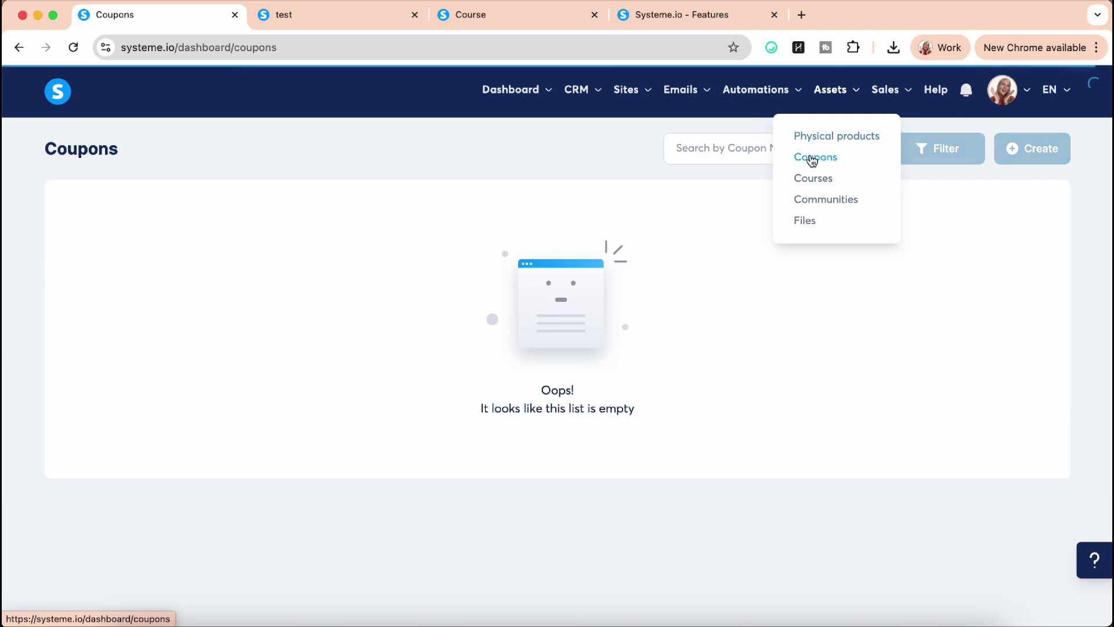
click(1030, 151)
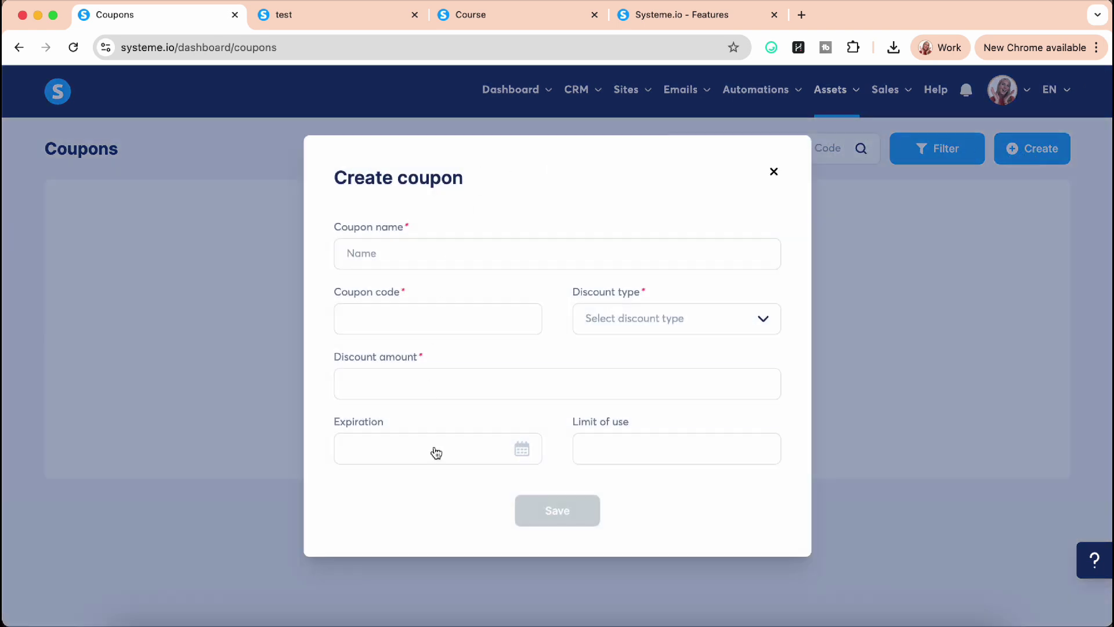
click(774, 172)
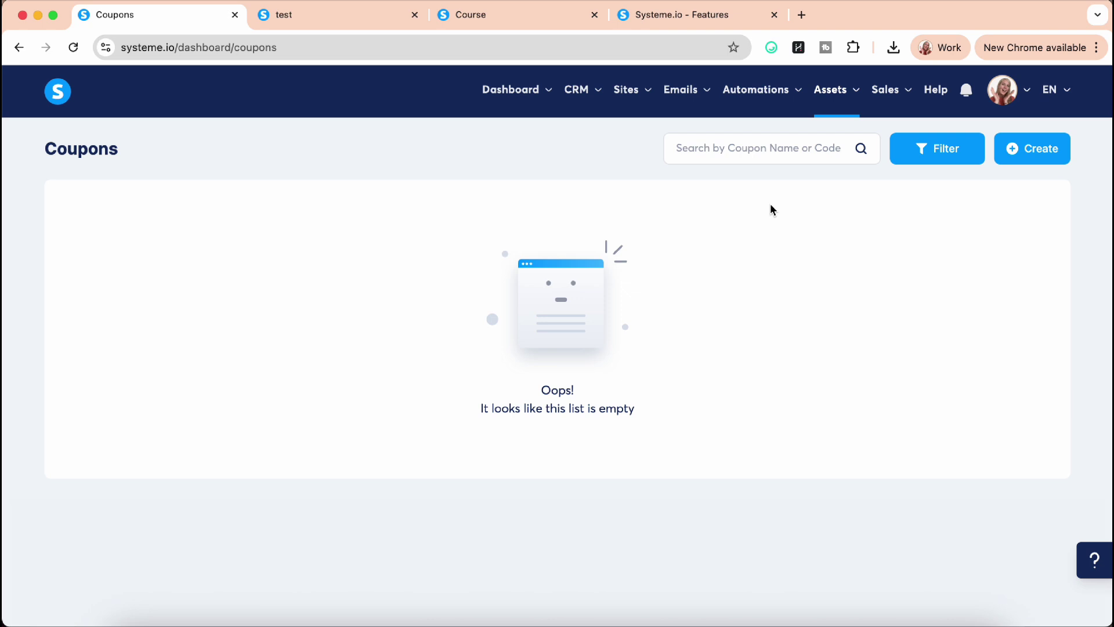
Step: View the themed test course preview tab, then return to the courses dashboard
mouse_move(833, 93)
click(821, 181)
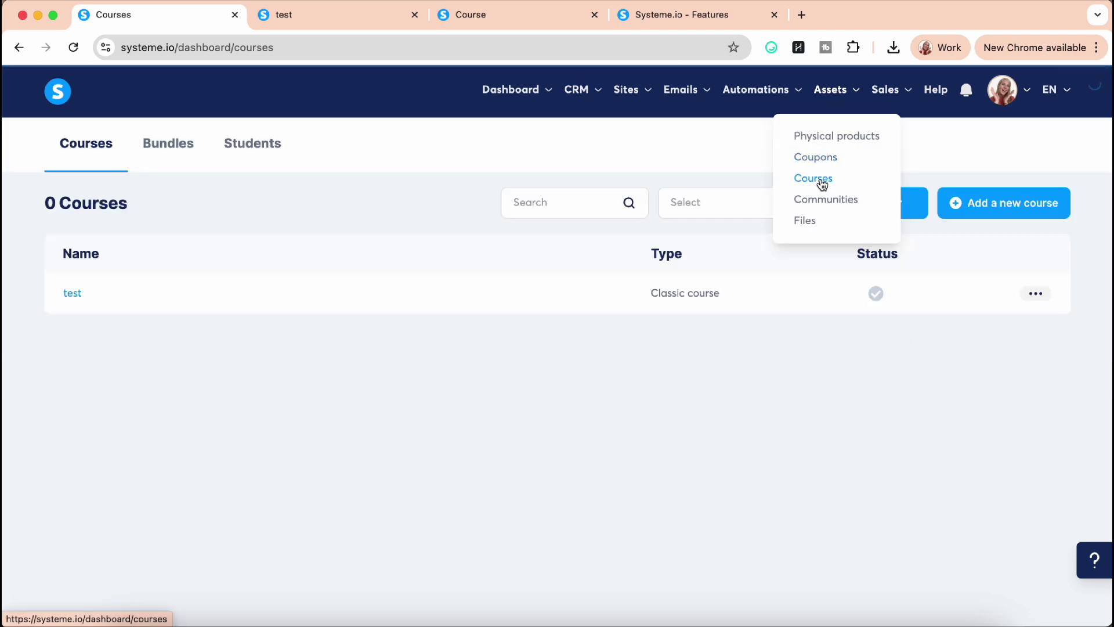
click(481, 17)
click(353, 15)
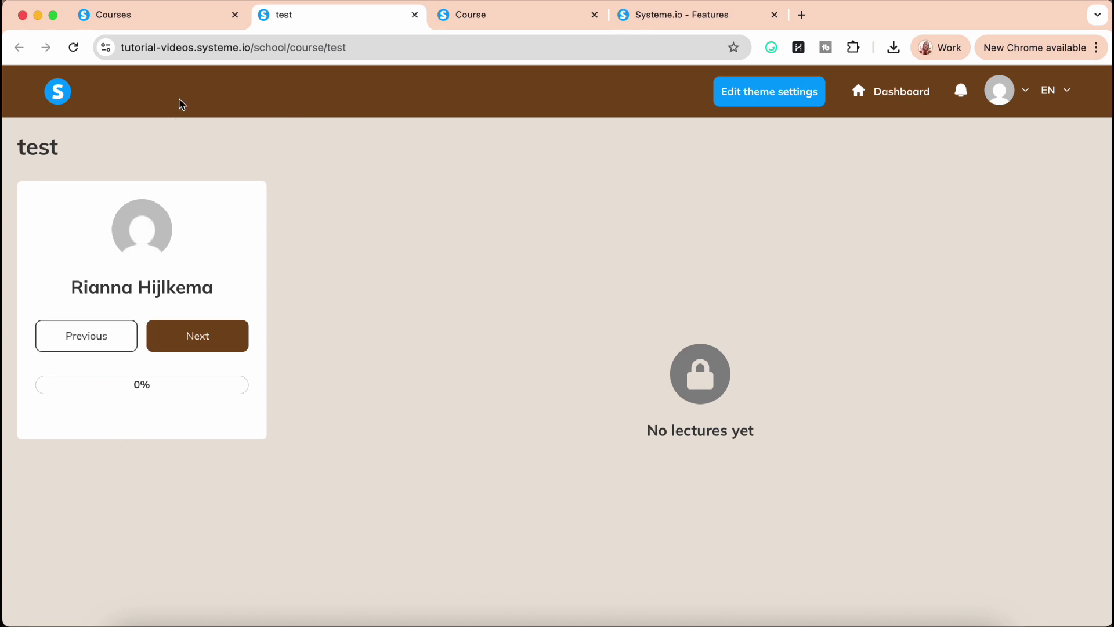
click(187, 24)
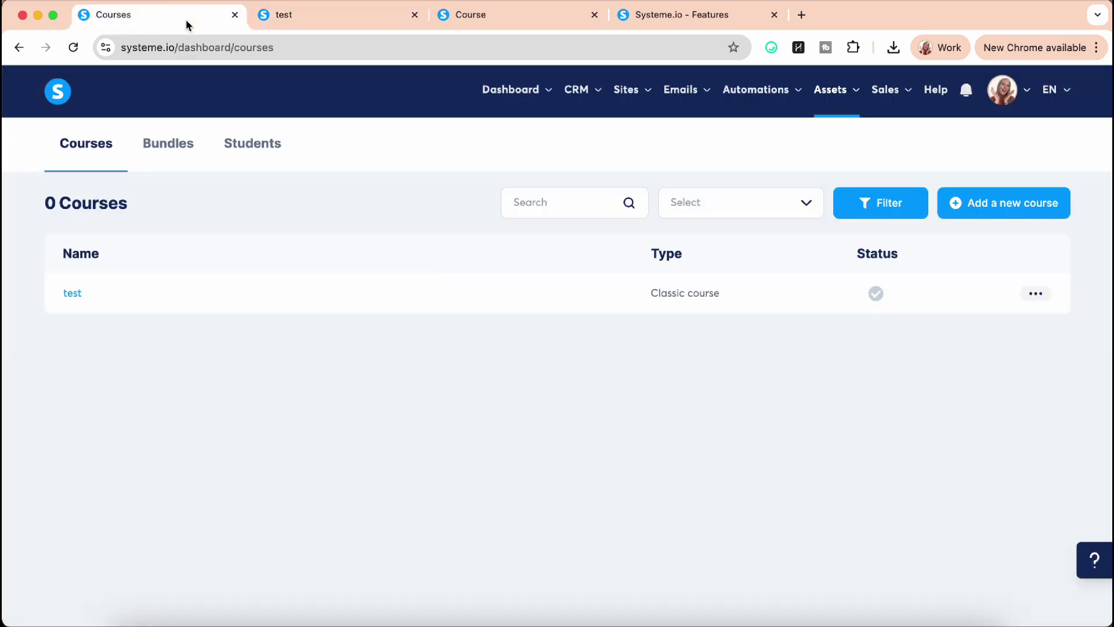
Step: Expand the test module and activate lecture test 1, confirming the prompt
click(73, 295)
click(1037, 201)
click(90, 202)
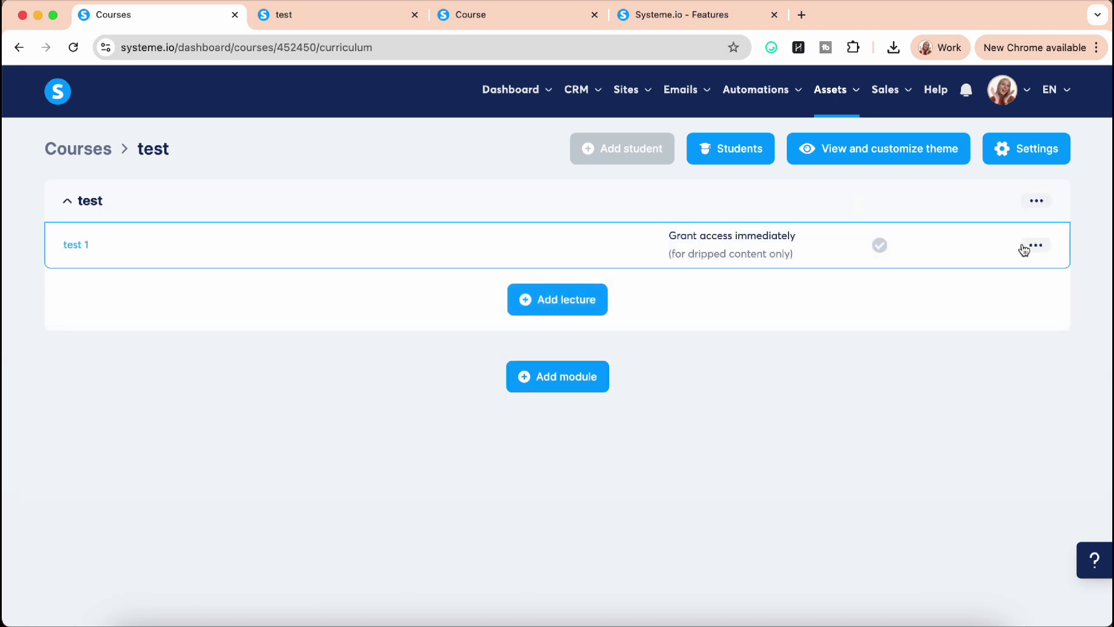
click(1035, 245)
click(952, 252)
click(651, 386)
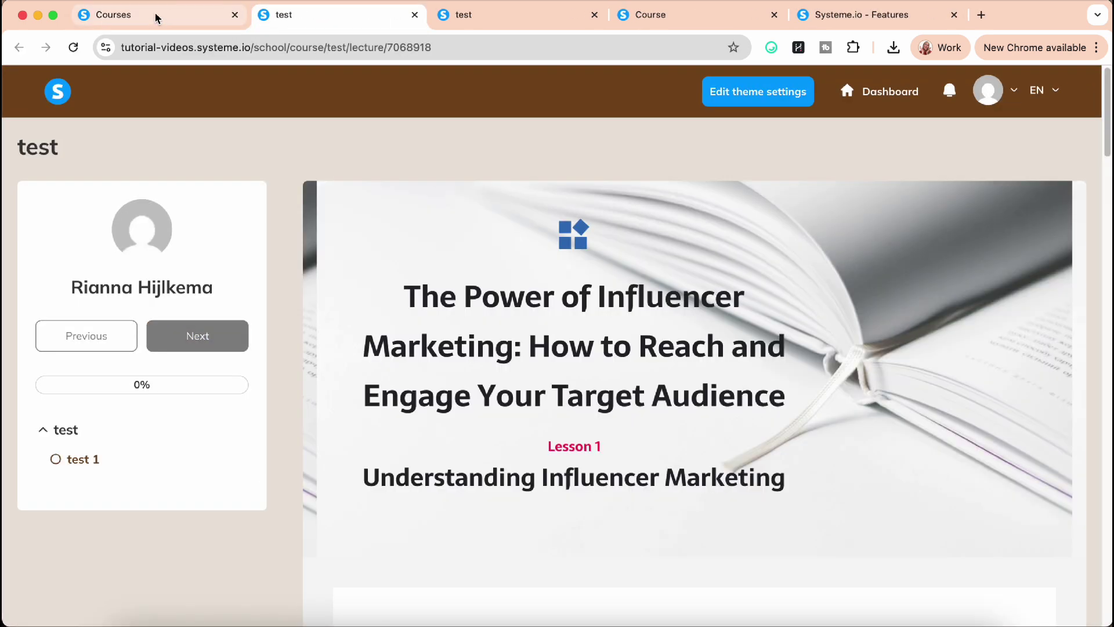
scroll(299, 299, down, 10)
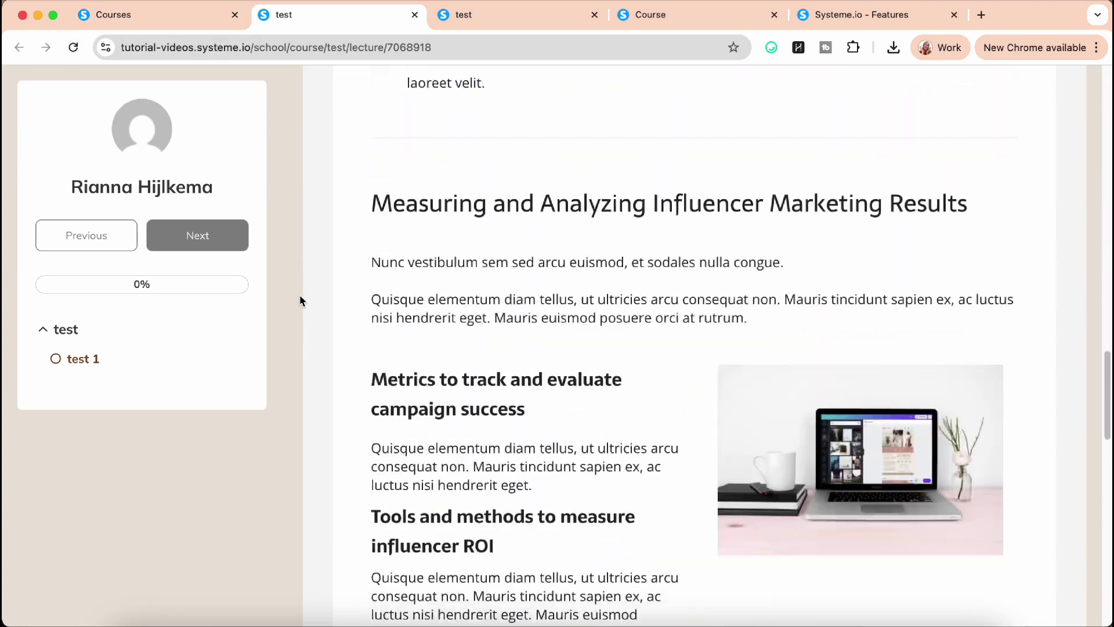
scroll(301, 298, up, 15)
click(180, 17)
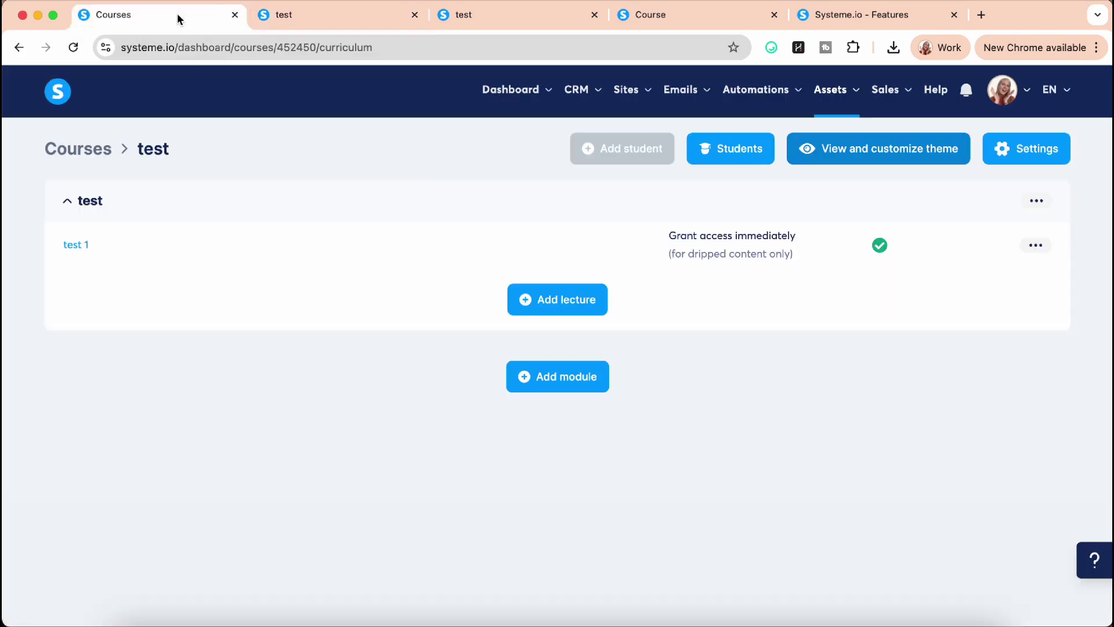
Step: Create a community named test at path test, preview it, and return to the list
mouse_move(824, 110)
click(829, 200)
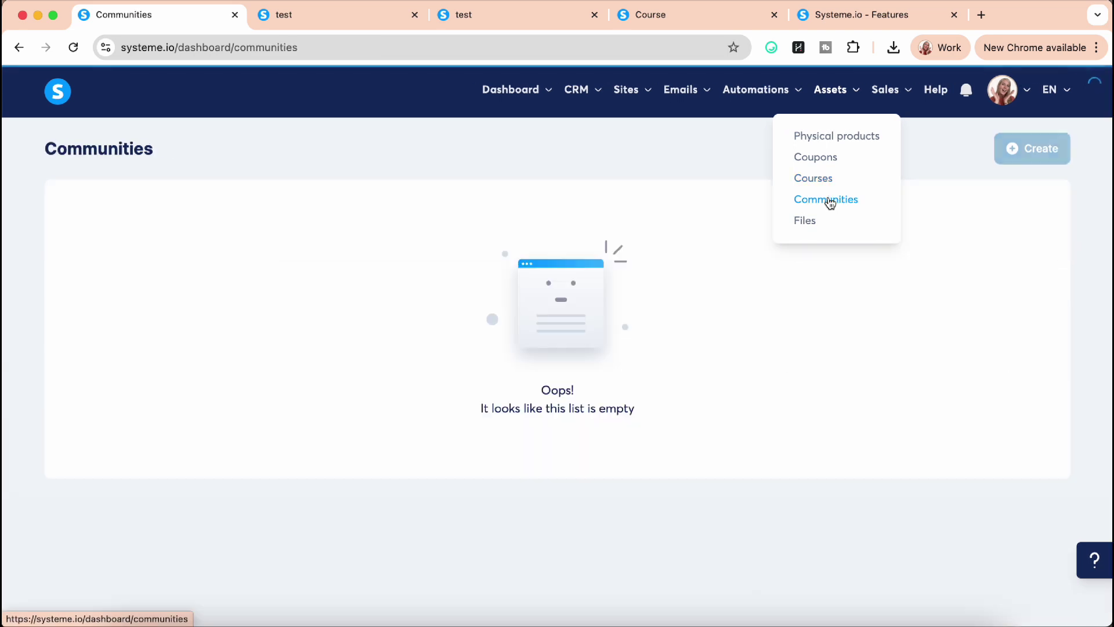
click(1026, 150)
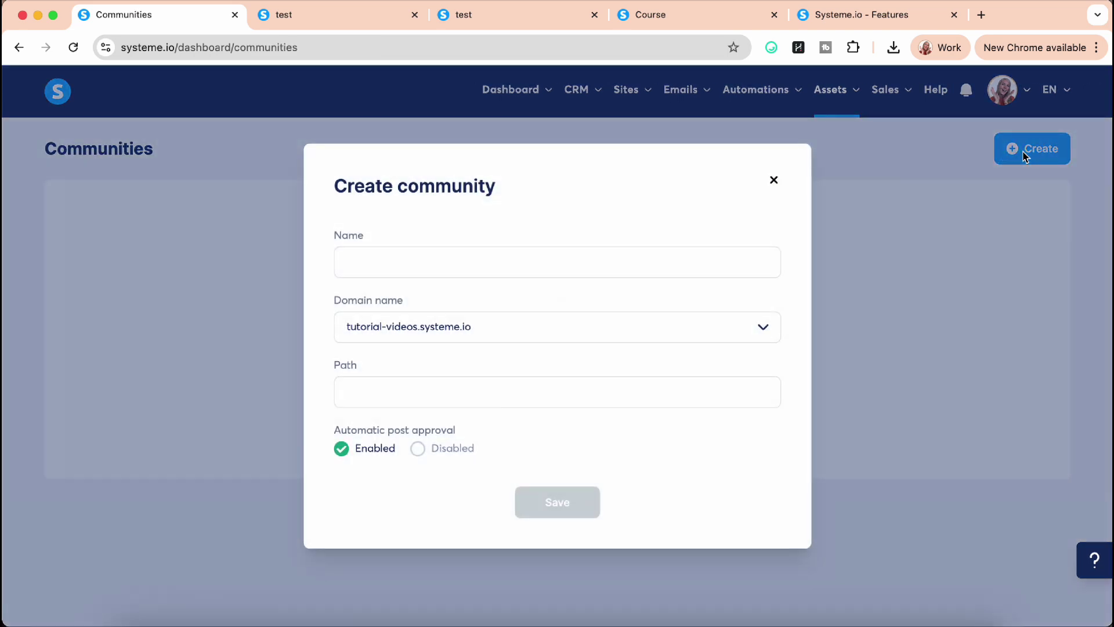
click(528, 266)
text(t)
click(565, 503)
click(490, 395)
text(test)
click(574, 502)
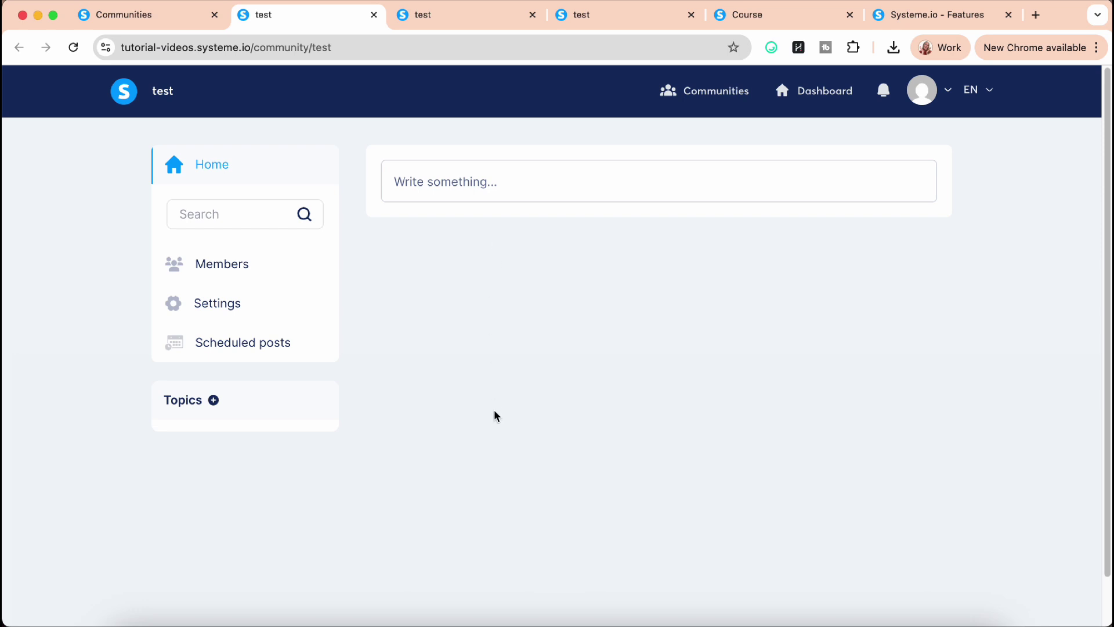
click(162, 15)
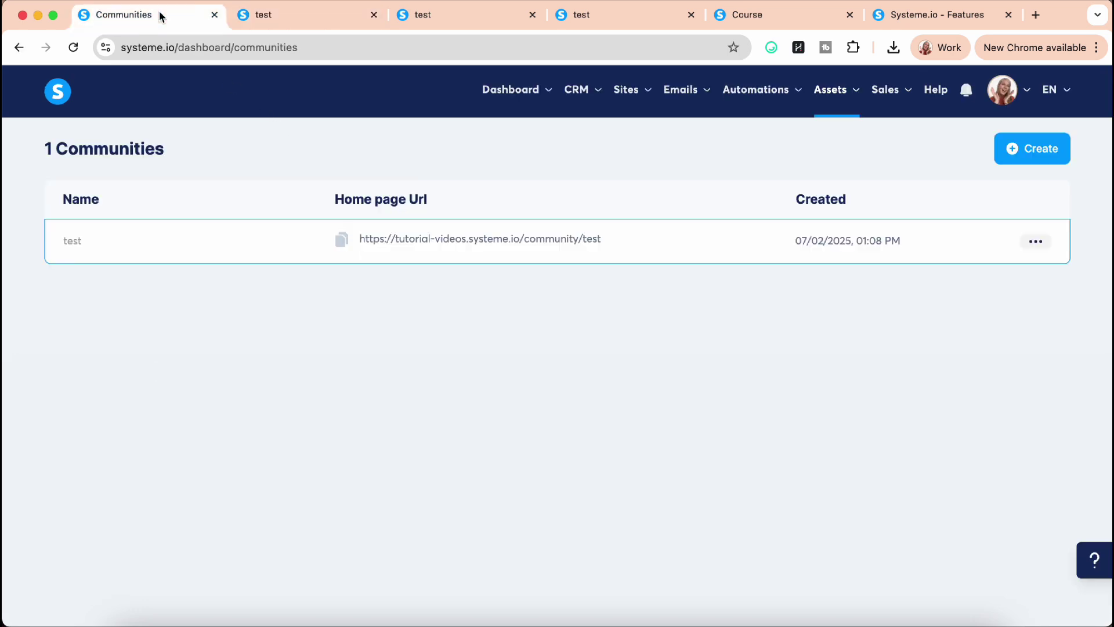
Step: Create a new Sell funnel named test
mouse_move(626, 94)
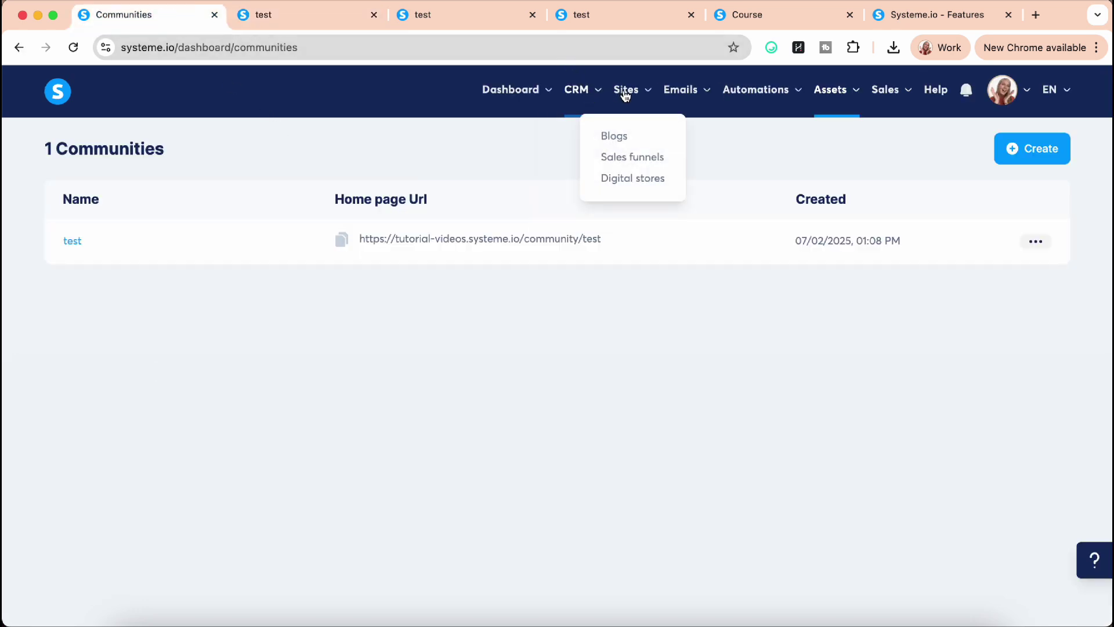
click(632, 156)
click(1032, 152)
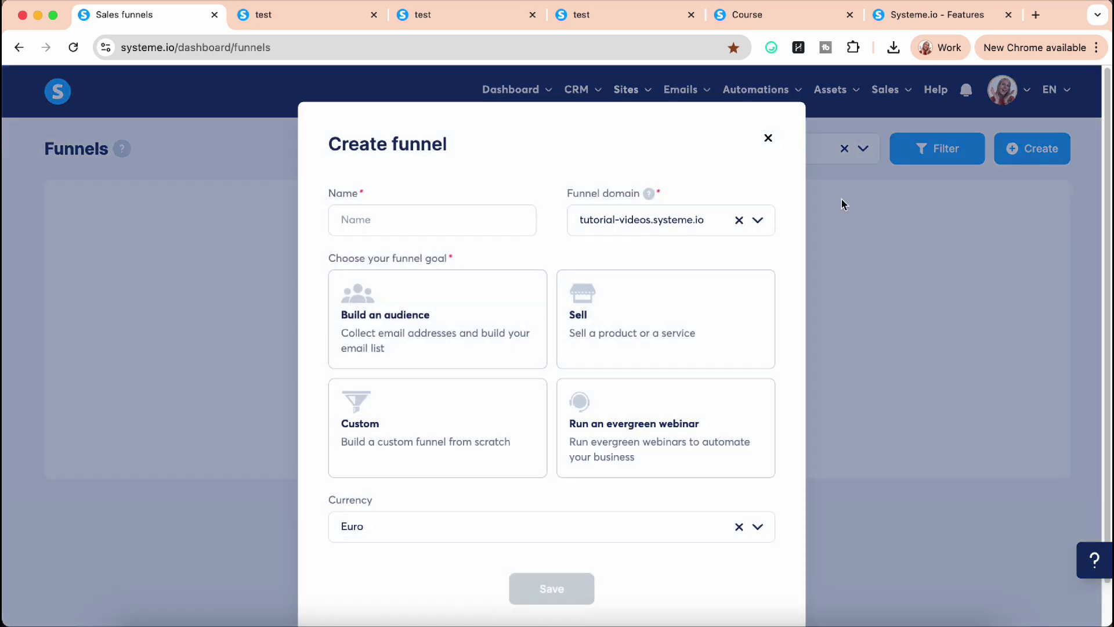
click(631, 324)
click(490, 232)
text(test)
click(544, 597)
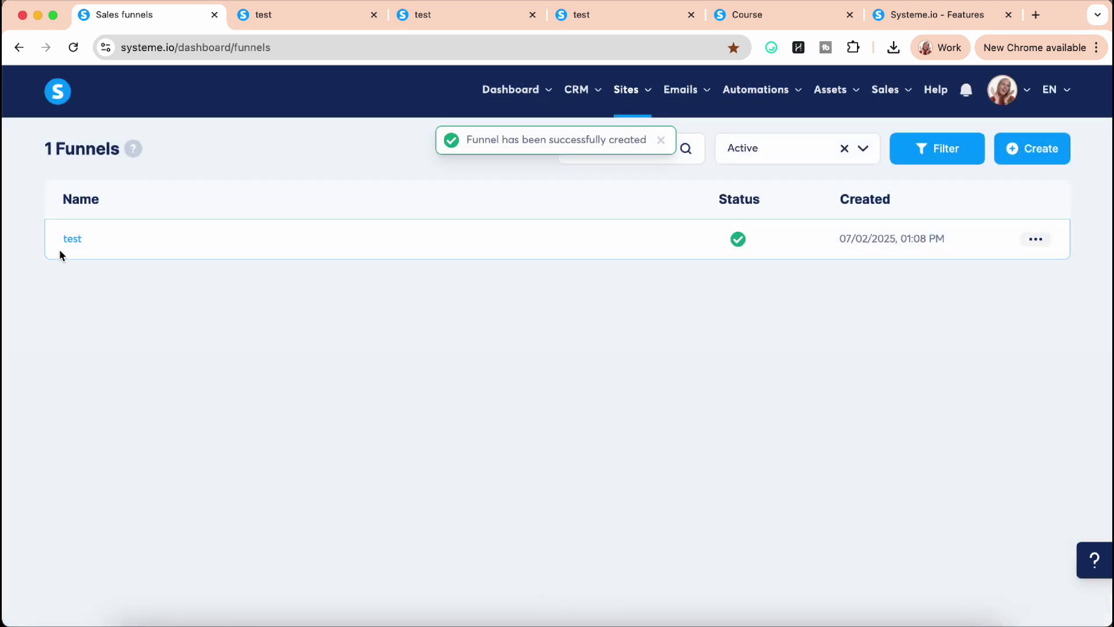
Step: Apply the Checkout Page template to the Order Form step and open it for editing
click(70, 246)
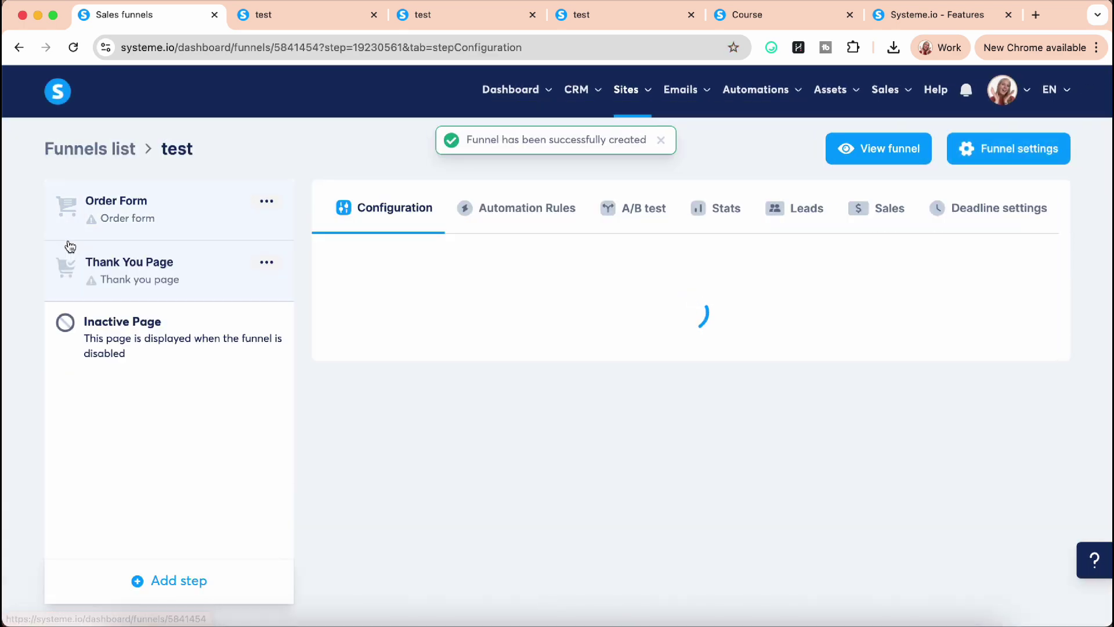
scroll(900, 548, down, 10)
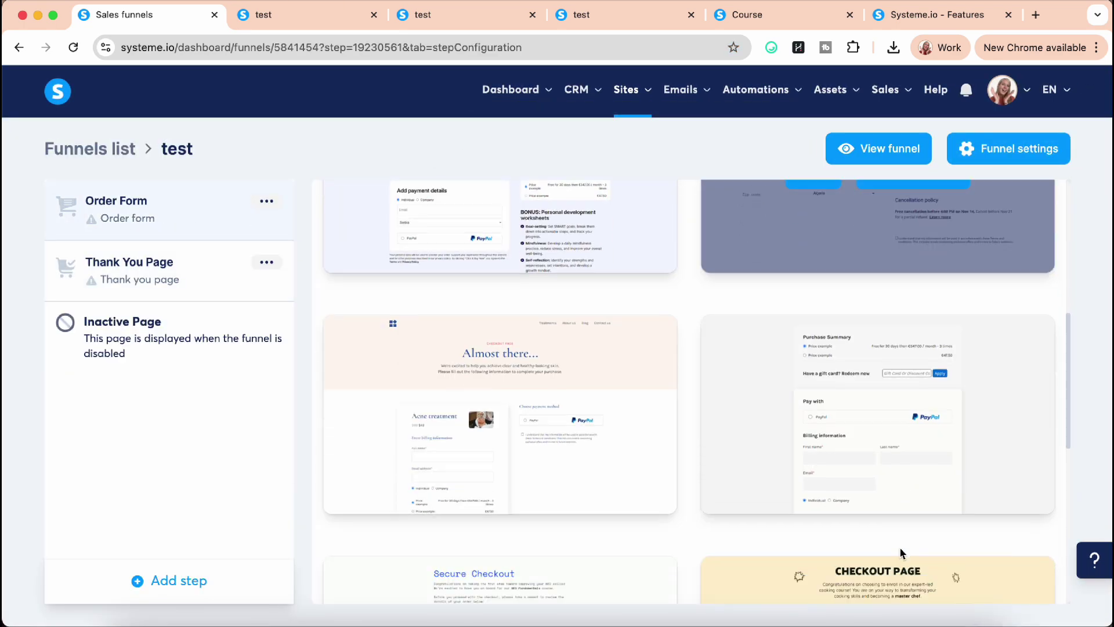
scroll(609, 240, up, 2)
click(825, 309)
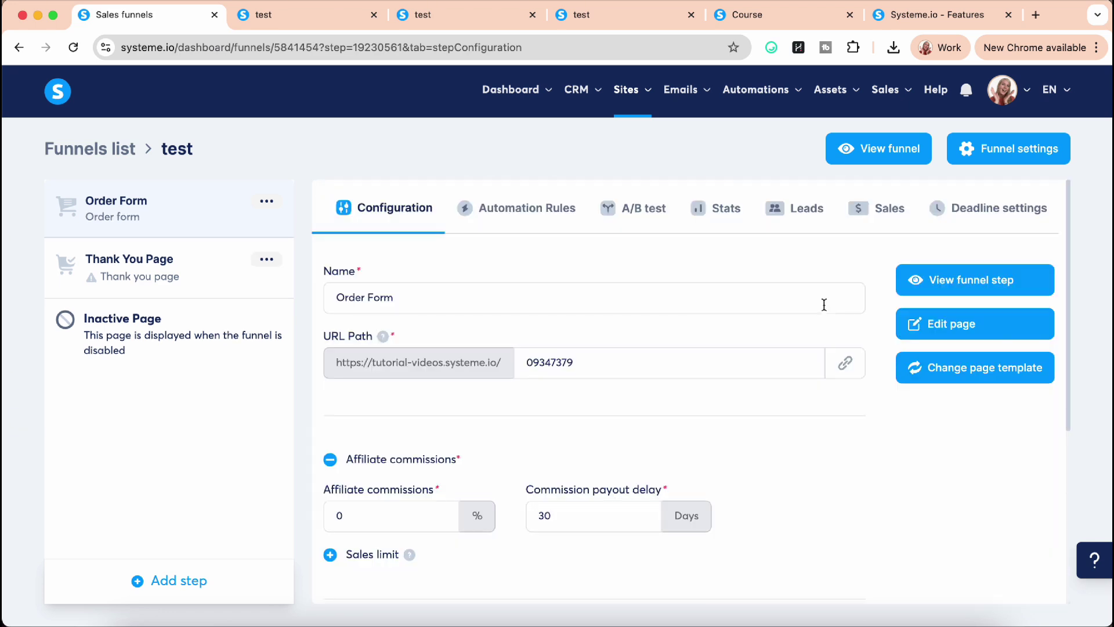
click(953, 329)
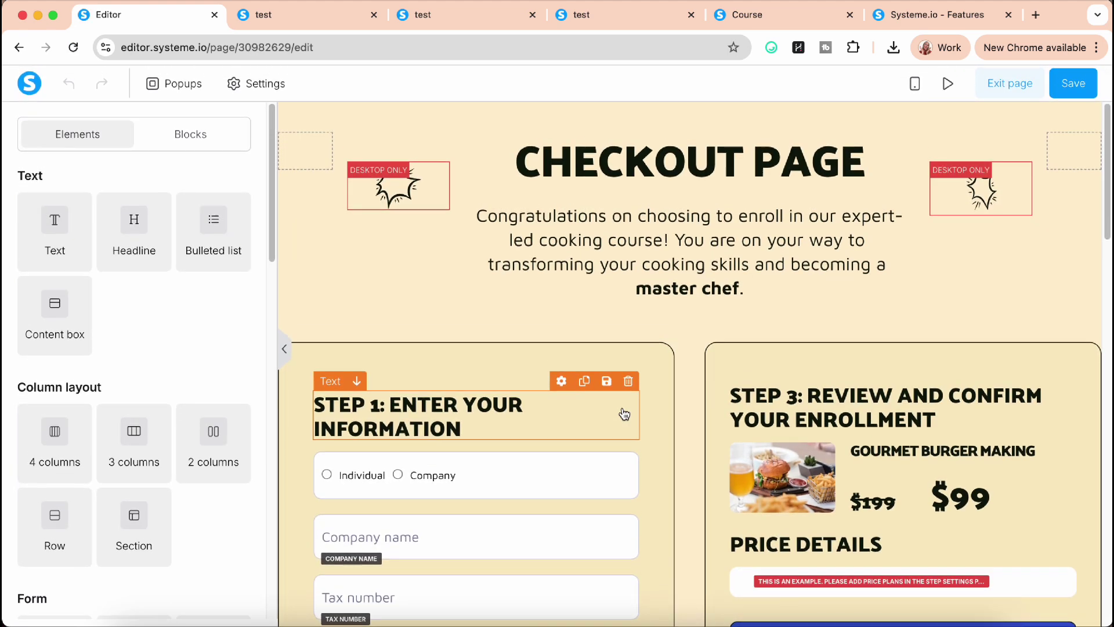
scroll(622, 413, down, 10)
scroll(622, 408, up, 10)
Step: Save the checkout page and exit the editor back to the funnel
click(286, 13)
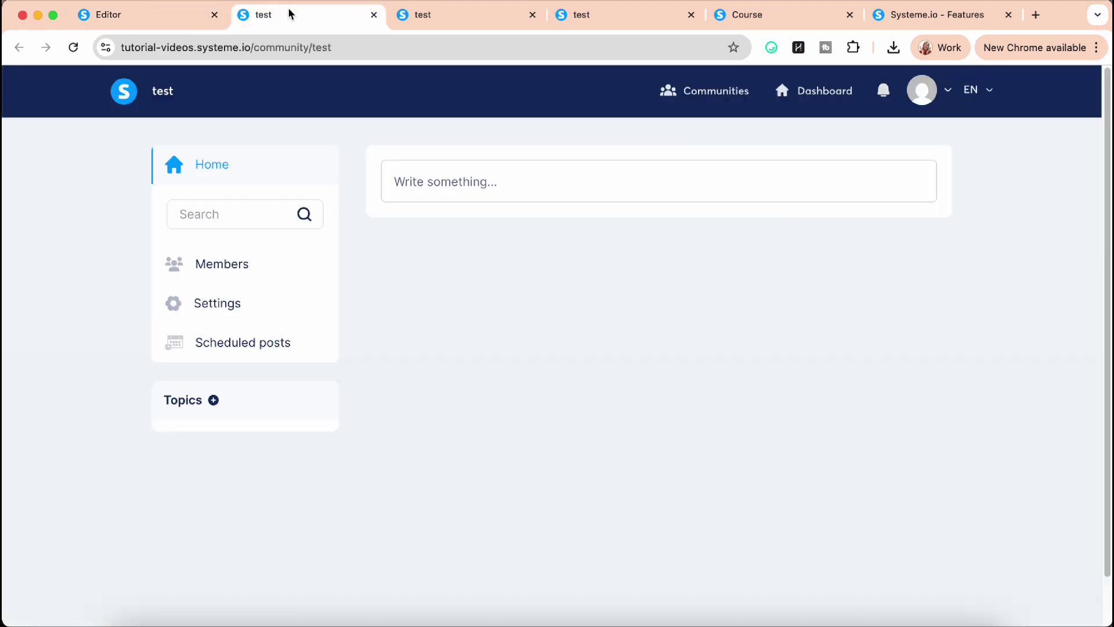
click(130, 24)
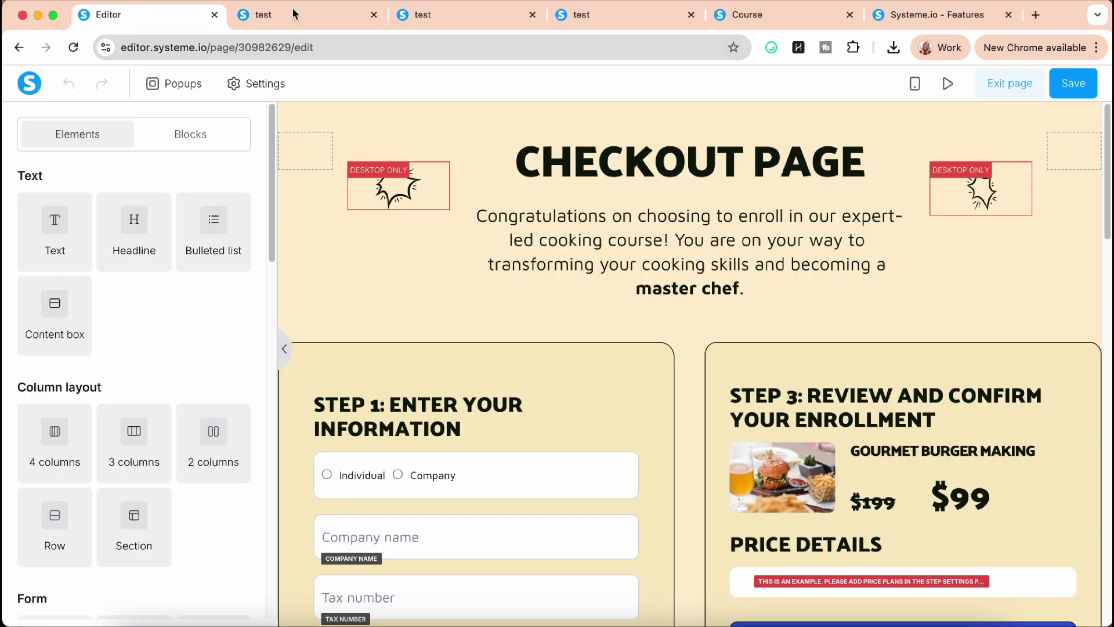
click(1066, 85)
click(1011, 87)
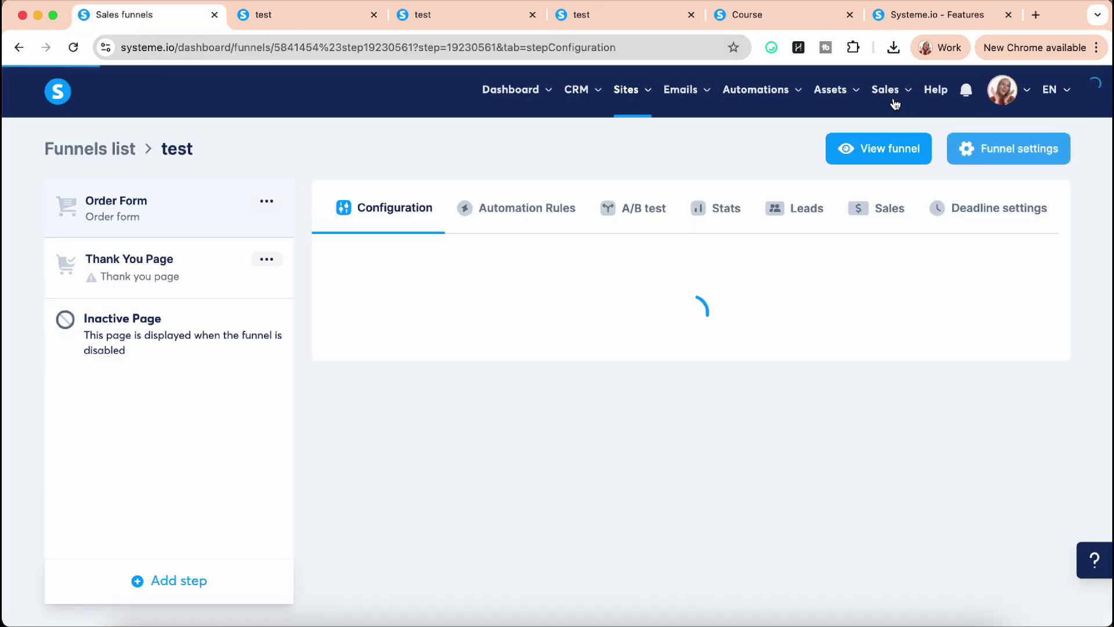
mouse_move(890, 119)
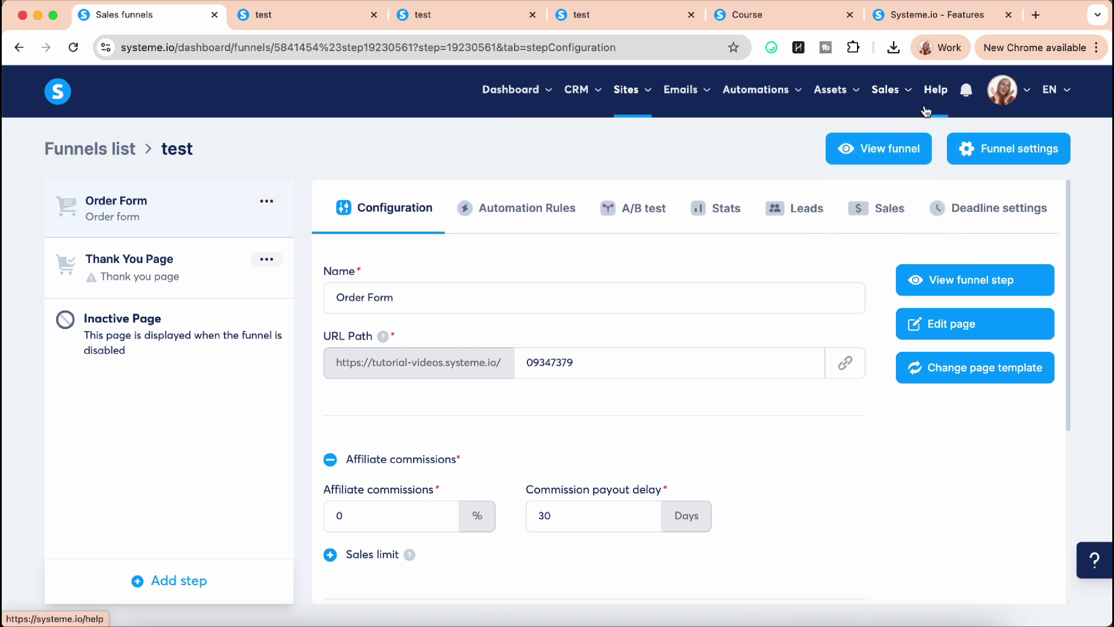
Step: Open Help > Customer support to view the Contact us page
mouse_move(876, 104)
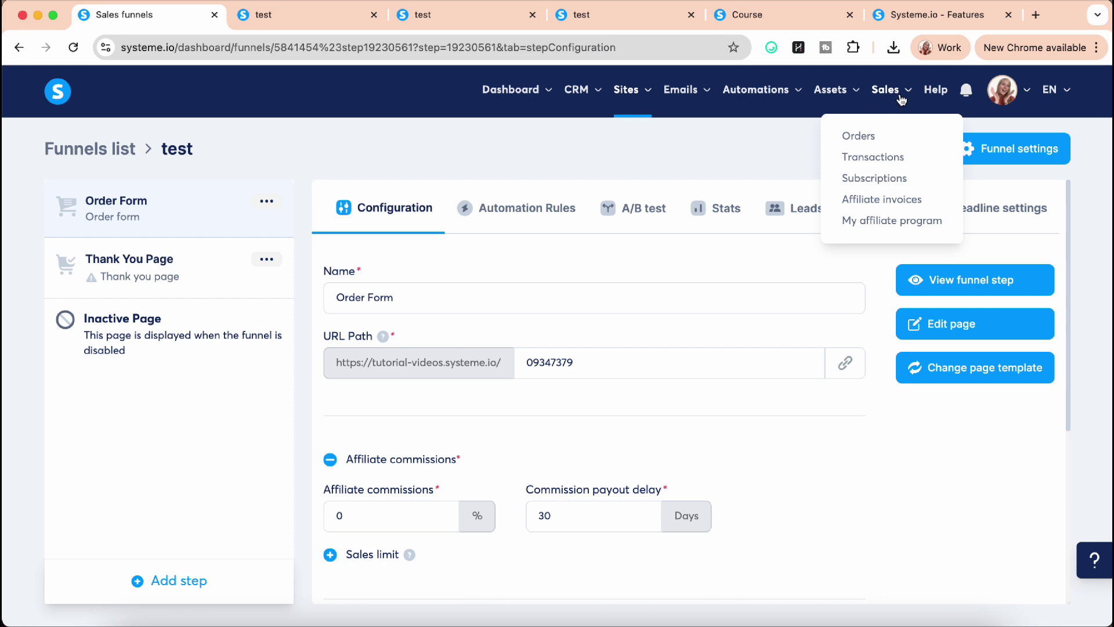
click(935, 93)
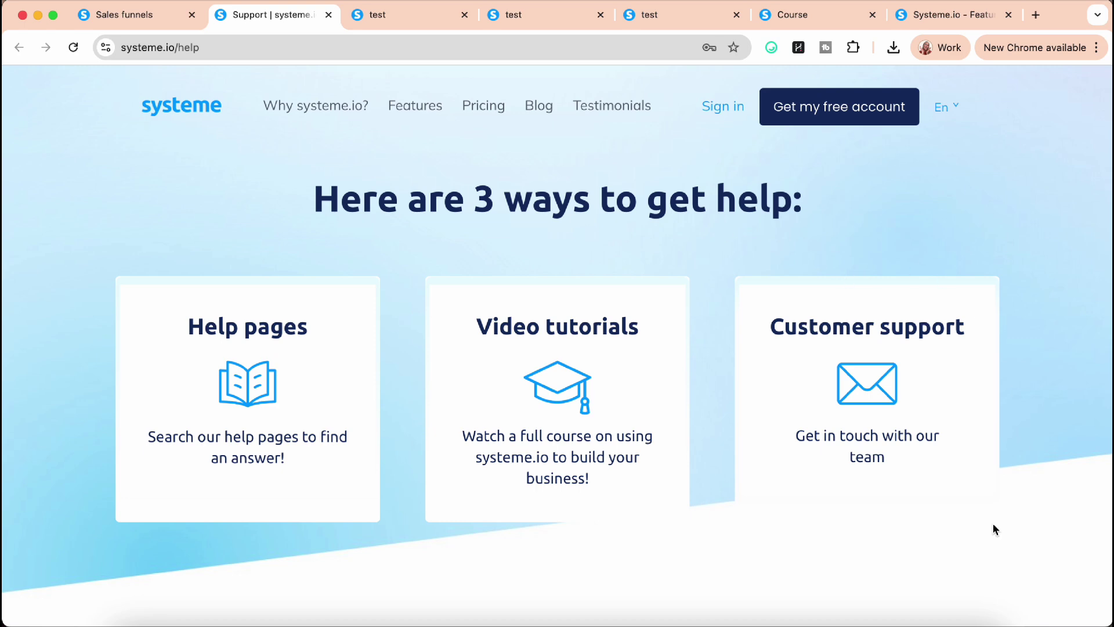
click(828, 439)
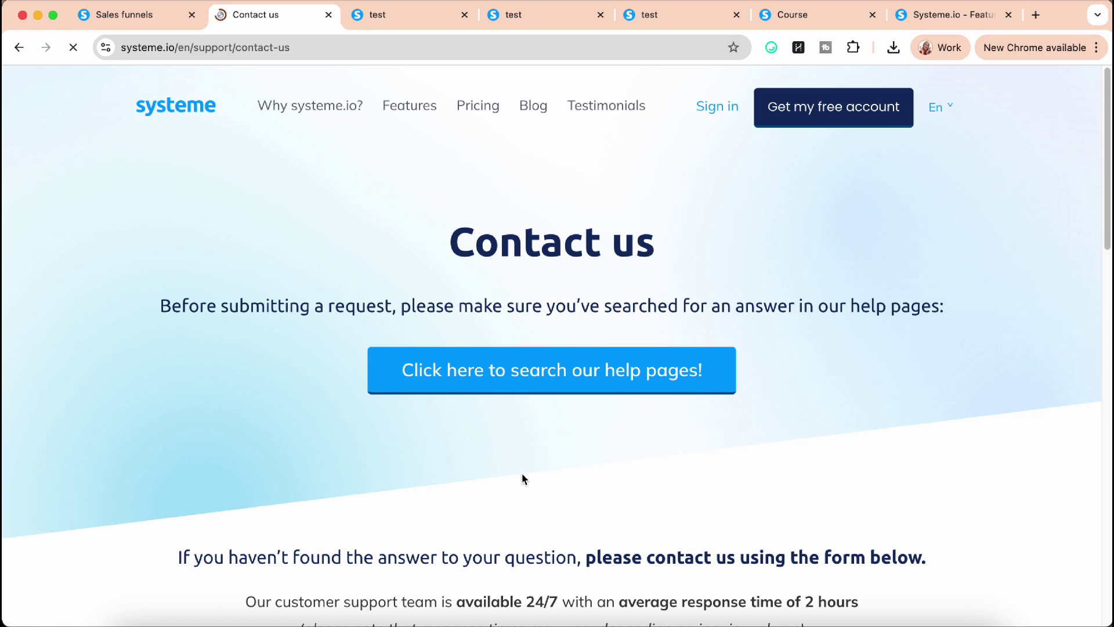
scroll(522, 477, down, 5)
scroll(522, 477, down, 15)
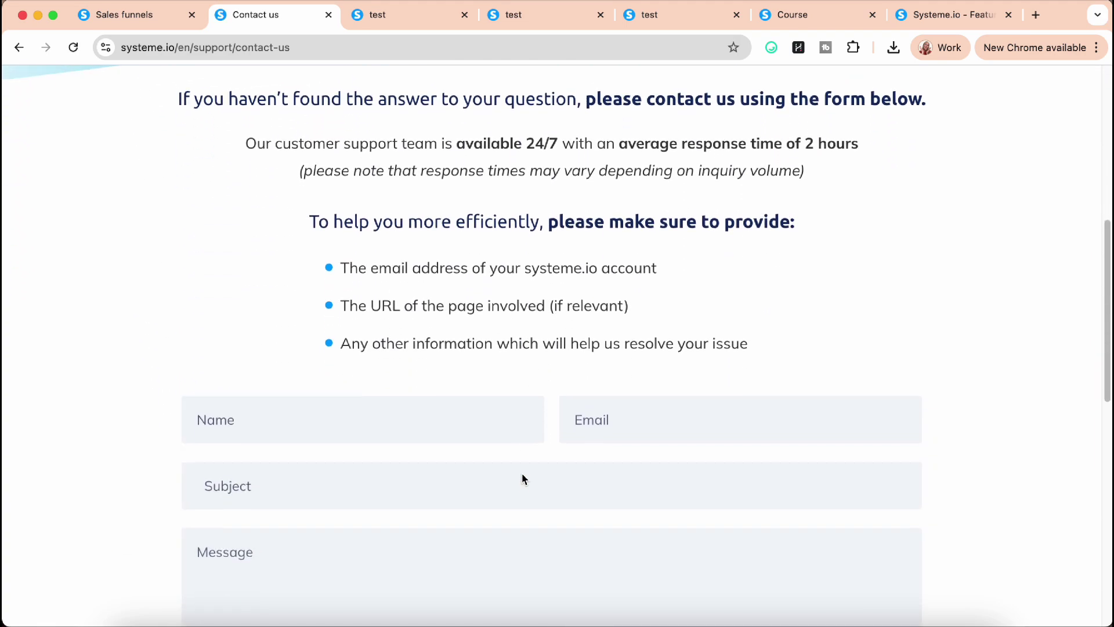
scroll(521, 472, up, 20)
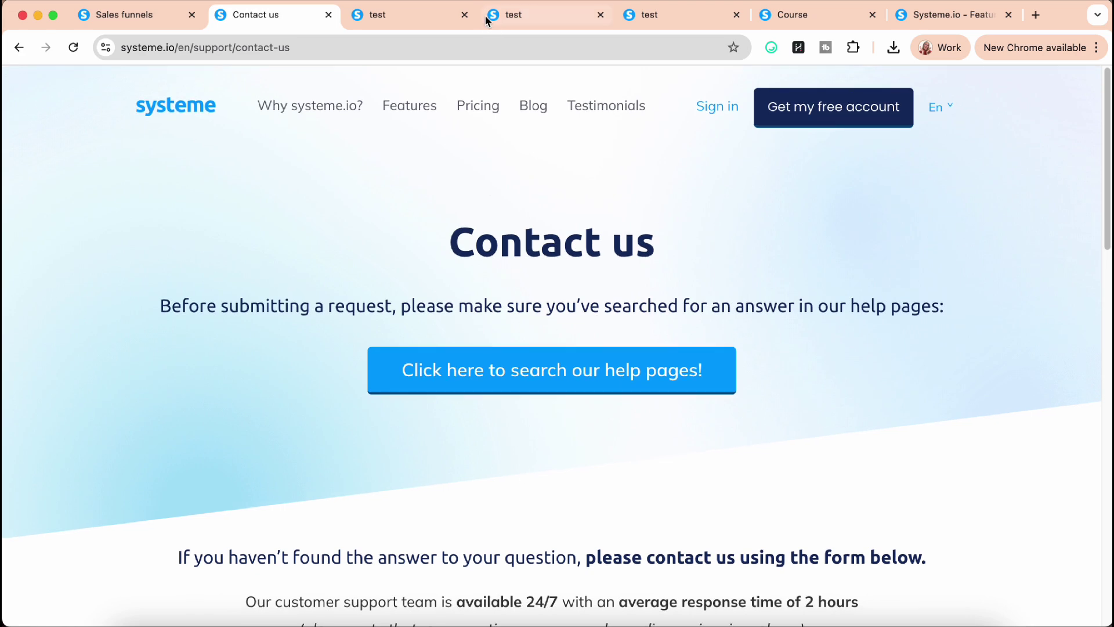
Step: Close the three test tabs, the Course tab and the Systeme.io Features tab
click(464, 15)
click(465, 14)
click(464, 14)
click(464, 14)
click(464, 15)
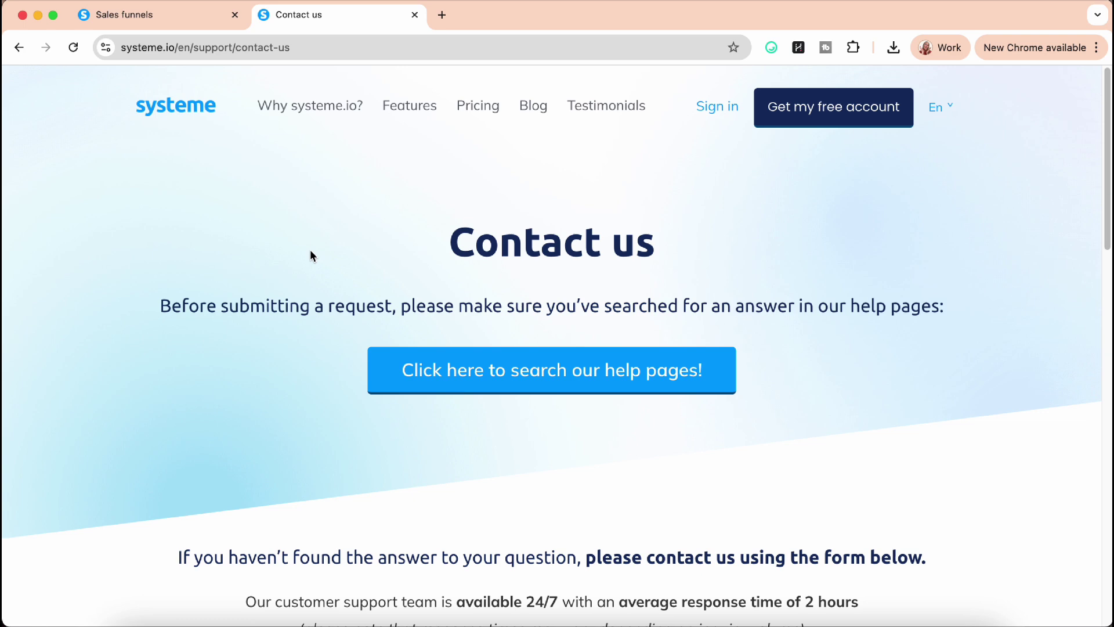
scroll(304, 524, down, 3)
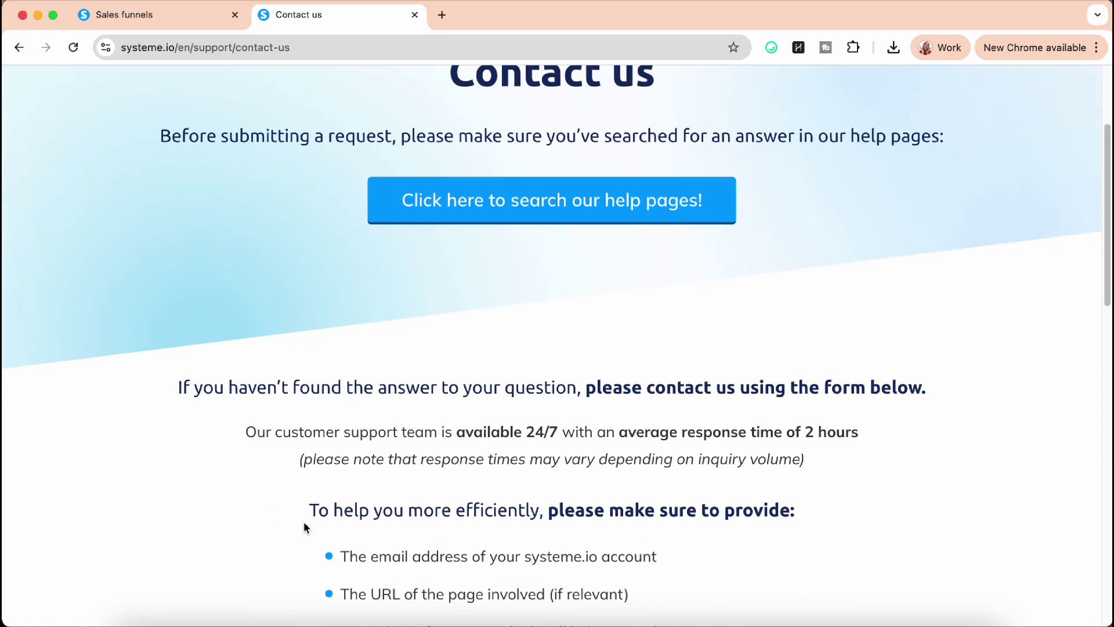
scroll(304, 524, up, 4)
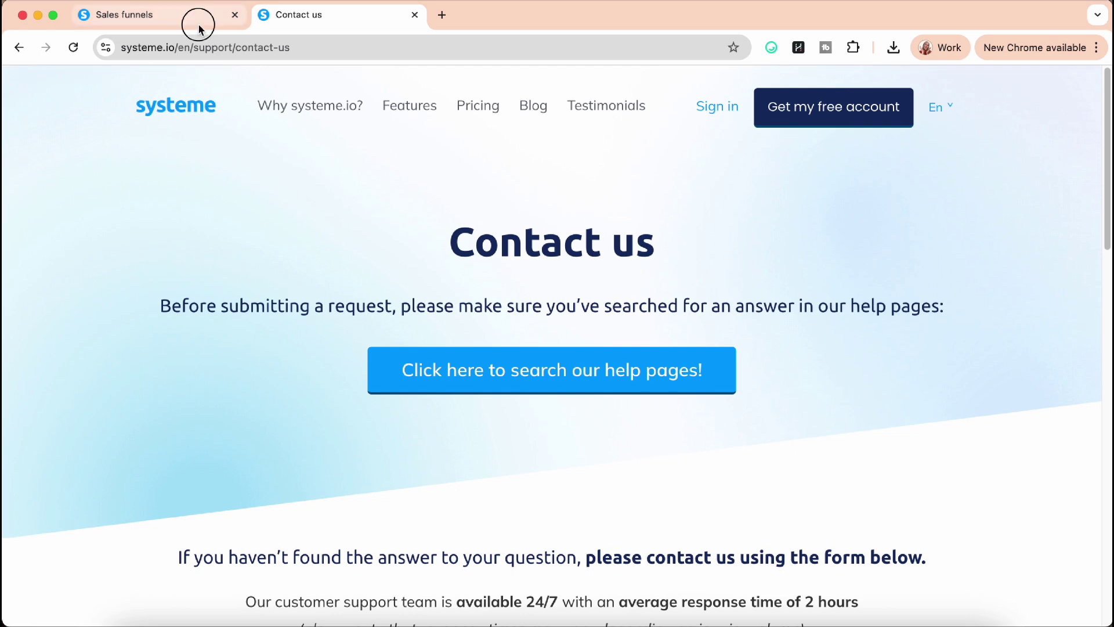
Step: Switch to the Sales funnels tab and open Dashboard > Main dashboard
click(199, 27)
mouse_move(522, 96)
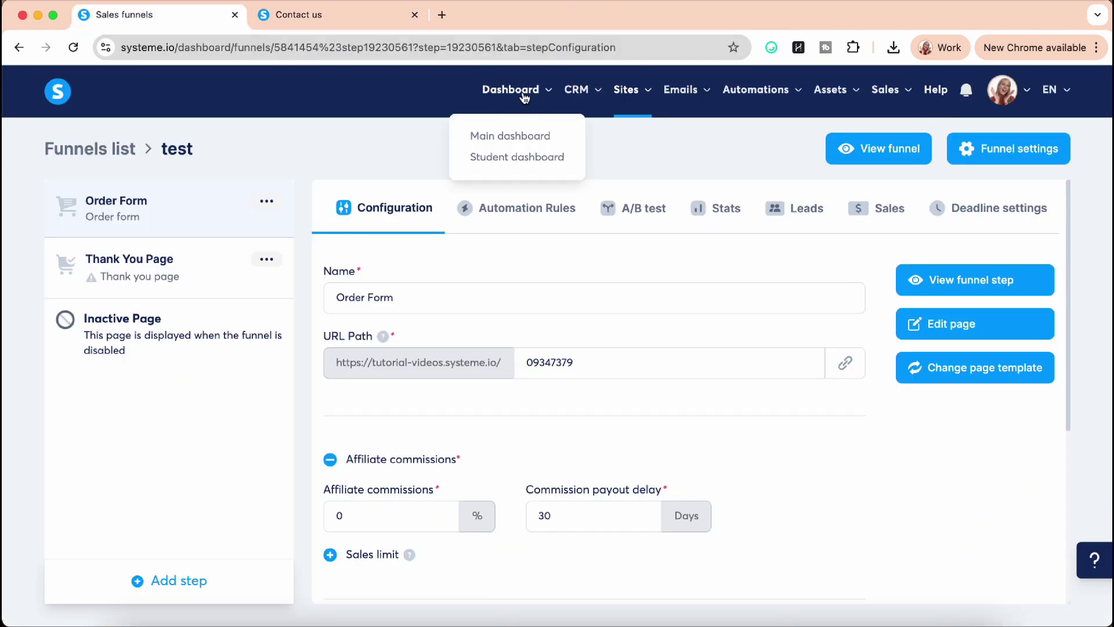
click(499, 139)
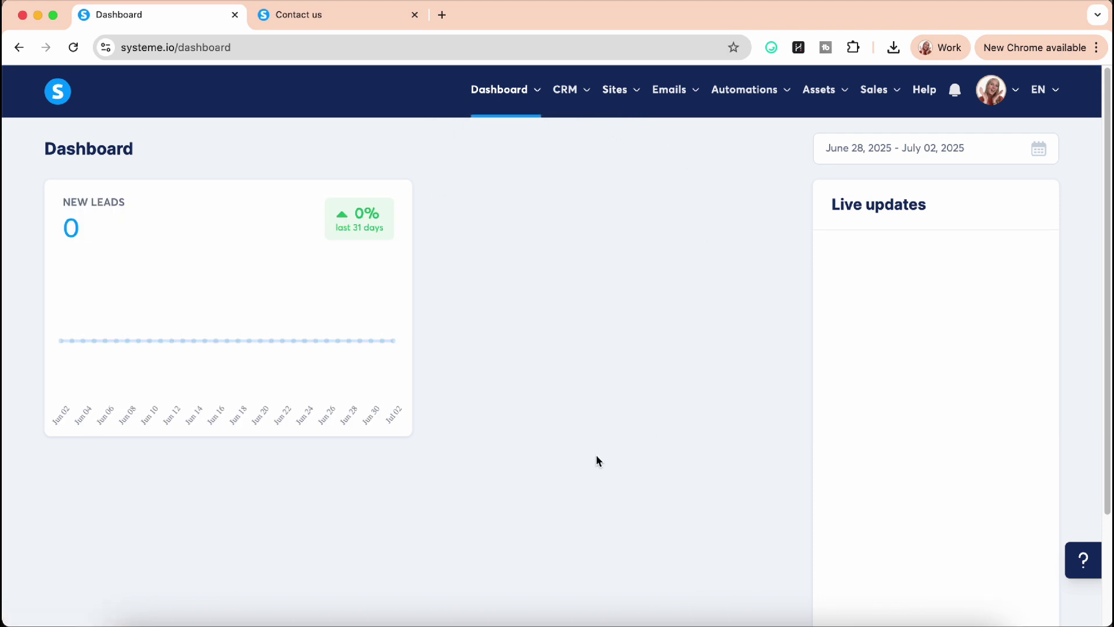
scroll(596, 455, down, 2)
scroll(596, 456, up, 2)
Step: Close the Contact us tab and open account Settings from the avatar menu
click(415, 15)
click(993, 95)
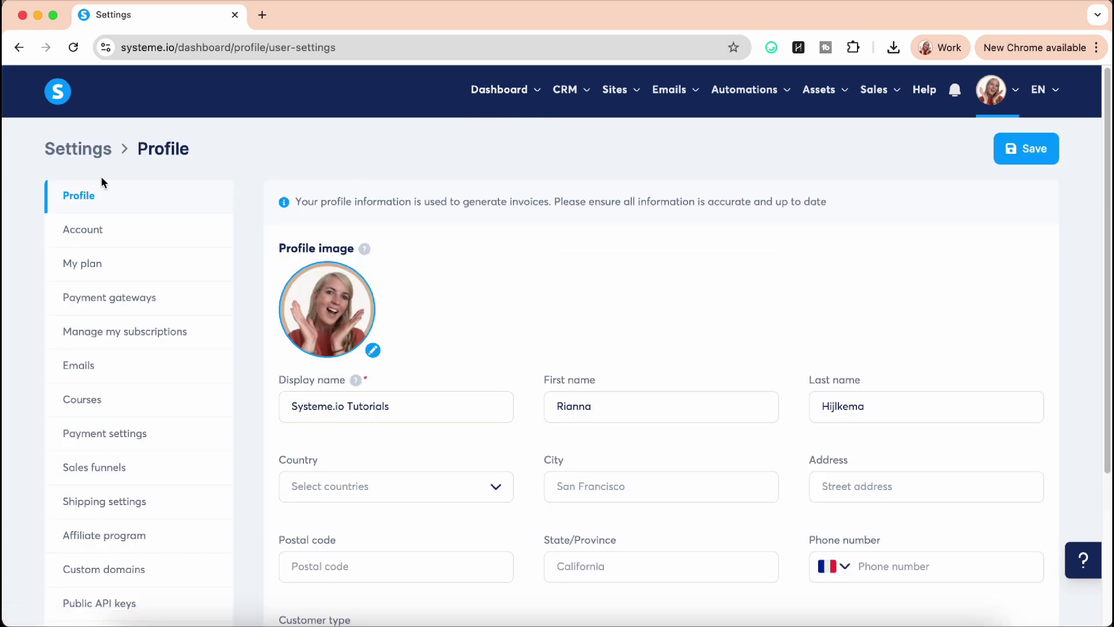
scroll(123, 479, down, 4)
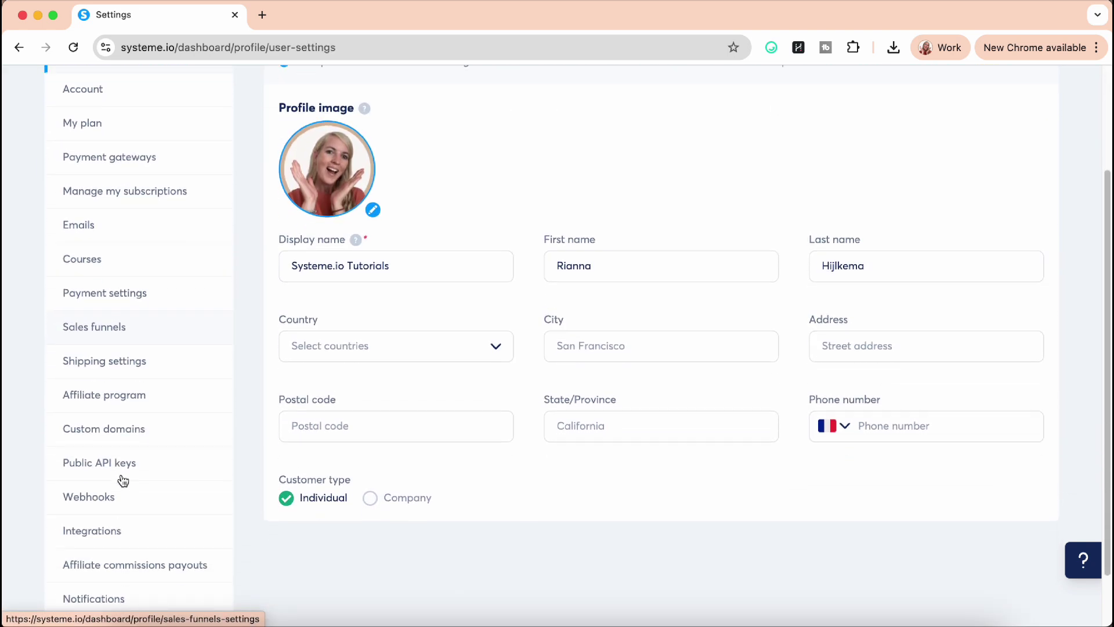
scroll(123, 479, up, 4)
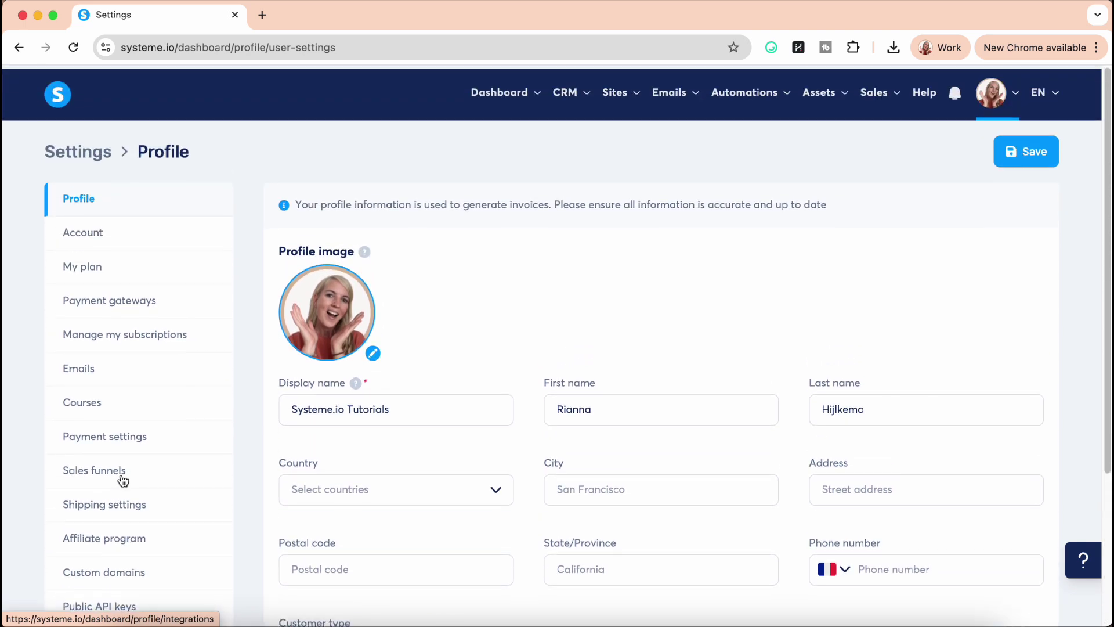
scroll(74, 365, down, 4)
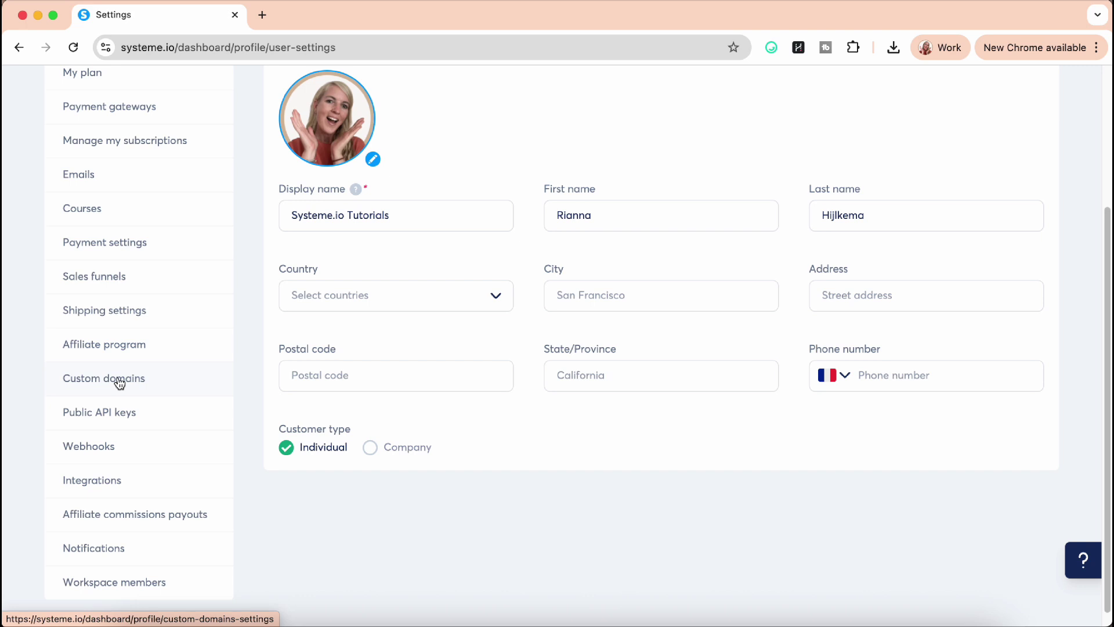
Step: Browse the Integrations settings: Zoom, Google Meet, Google Sheets, ActiveCampaign, Google Calendar
click(108, 486)
scroll(37, 505, down, 5)
scroll(37, 504, up, 3)
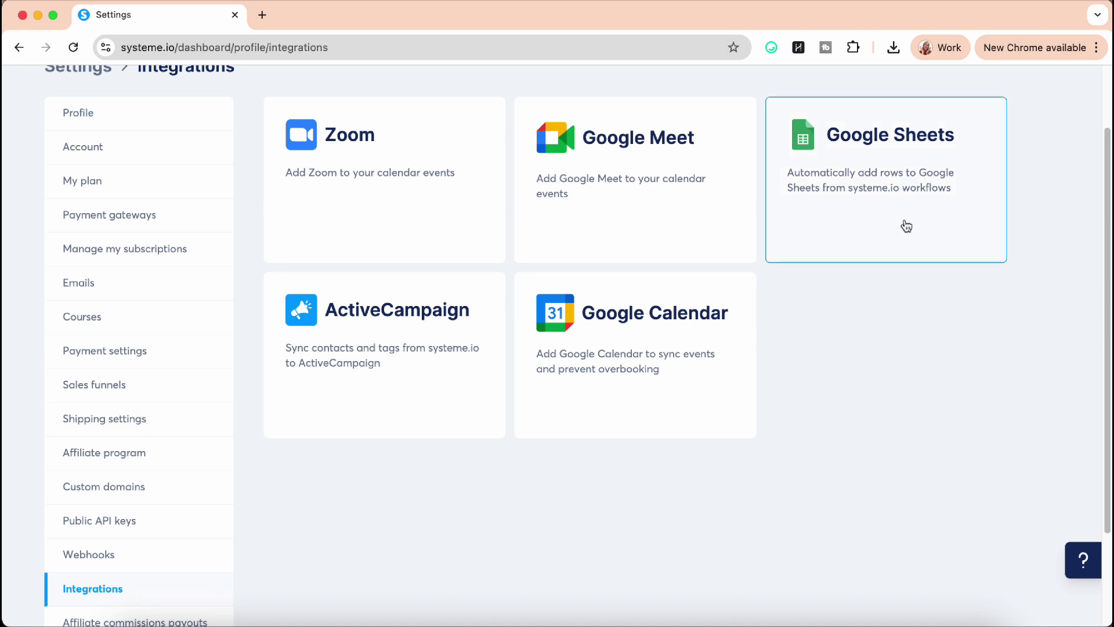
scroll(900, 453, down, 1)
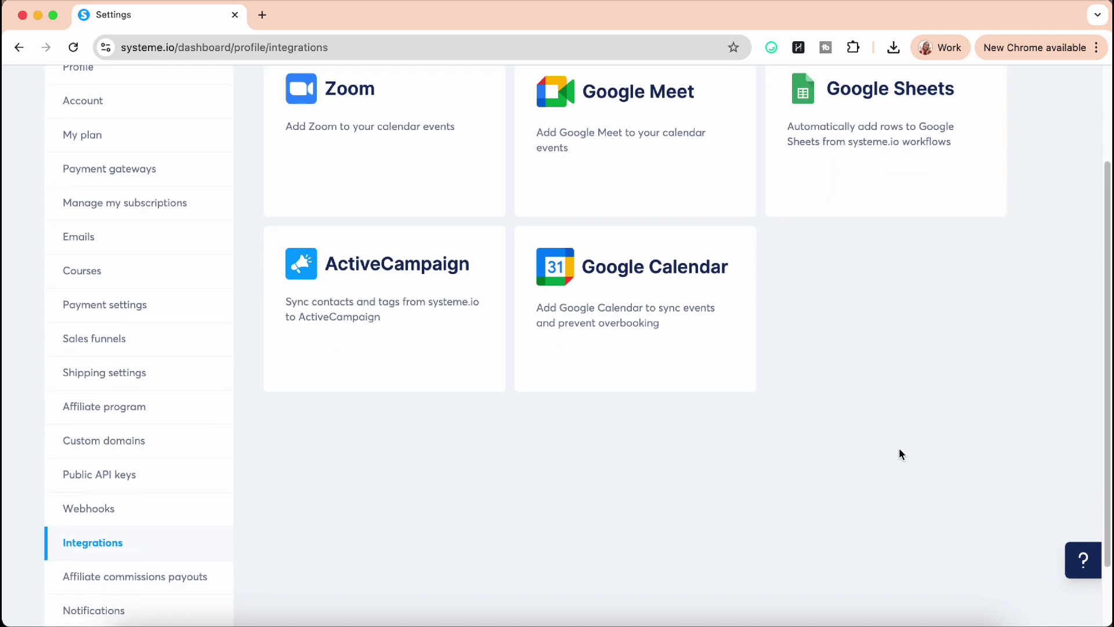
scroll(900, 453, down, 2)
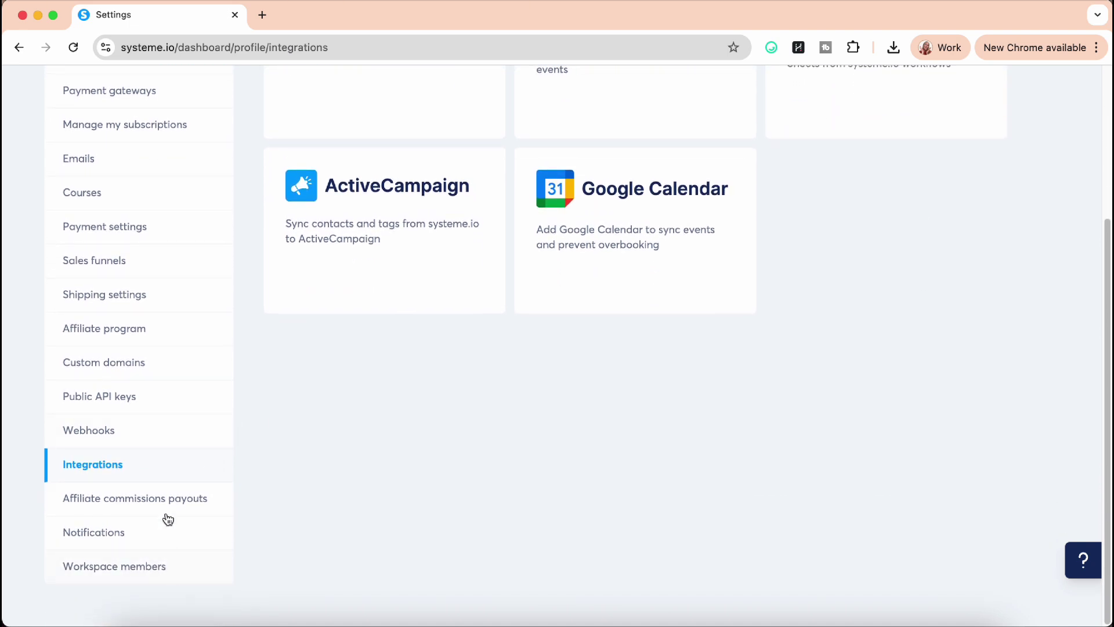
scroll(179, 408, up, 5)
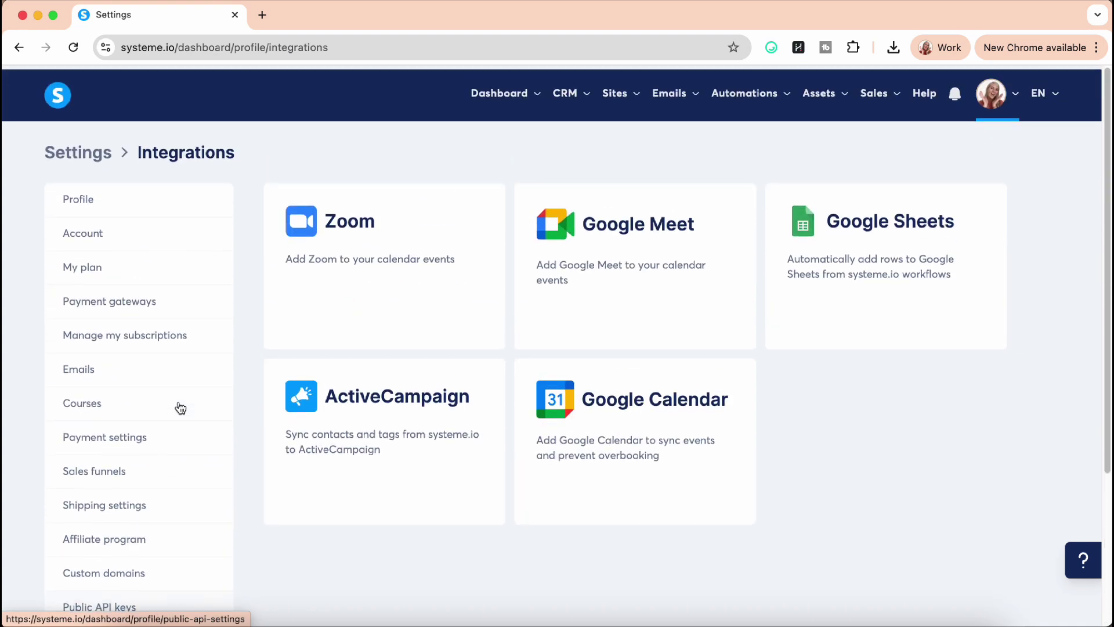
scroll(179, 407, down, 4)
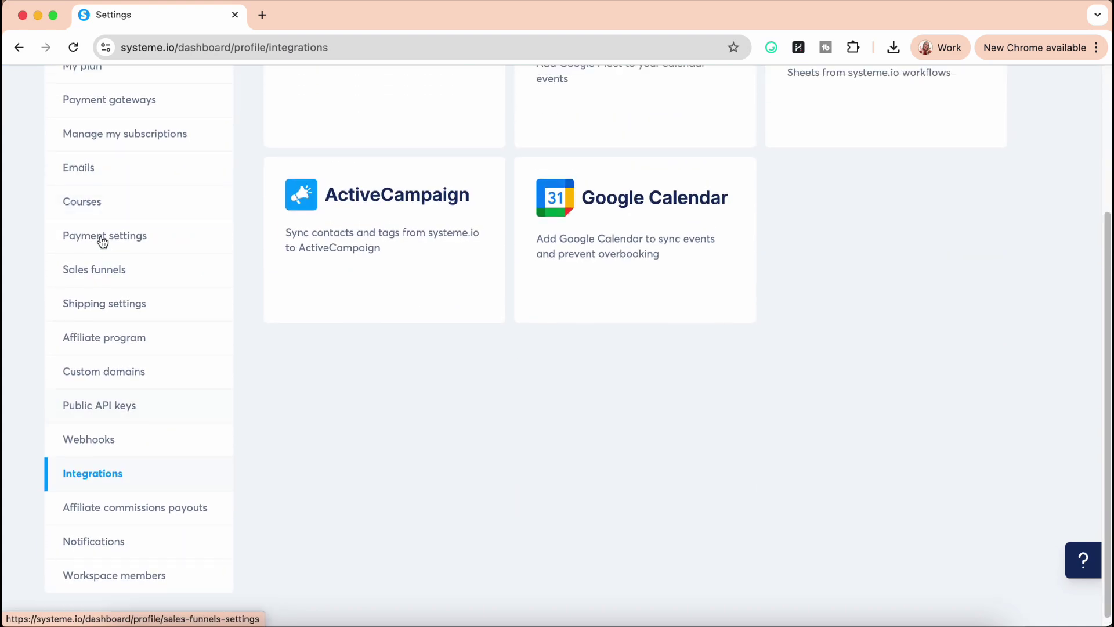
Step: Open Payment settings, then Payment gateways to review Stripe, PayPal, Mercado Pago, Razorpay and Flutterwave
click(110, 242)
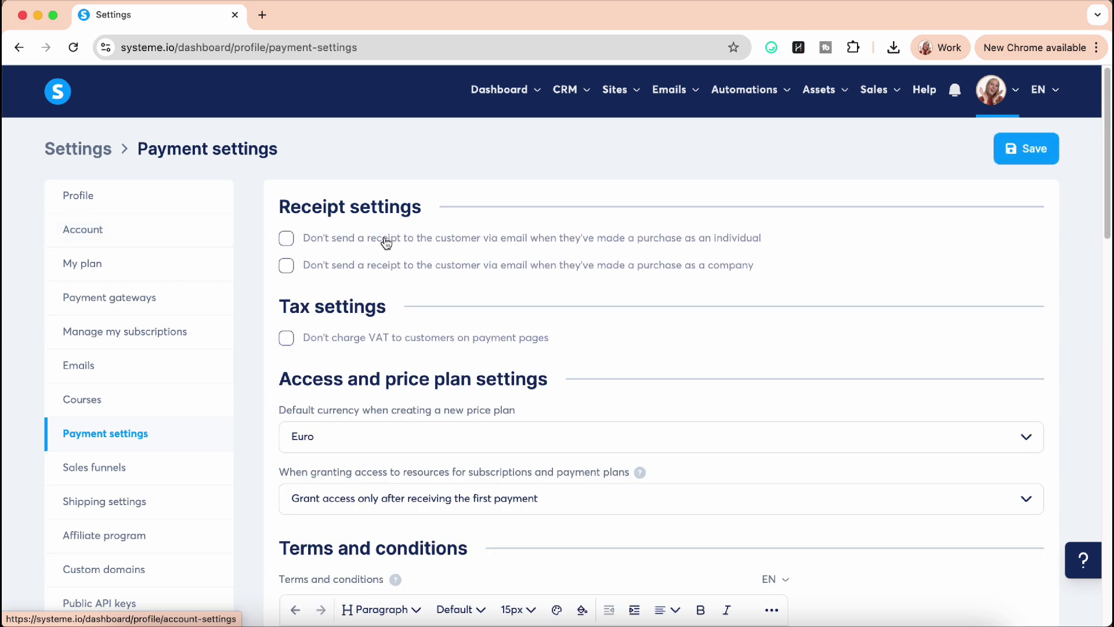
click(124, 301)
scroll(518, 490, down, 1)
scroll(519, 491, down, 8)
scroll(517, 490, up, 9)
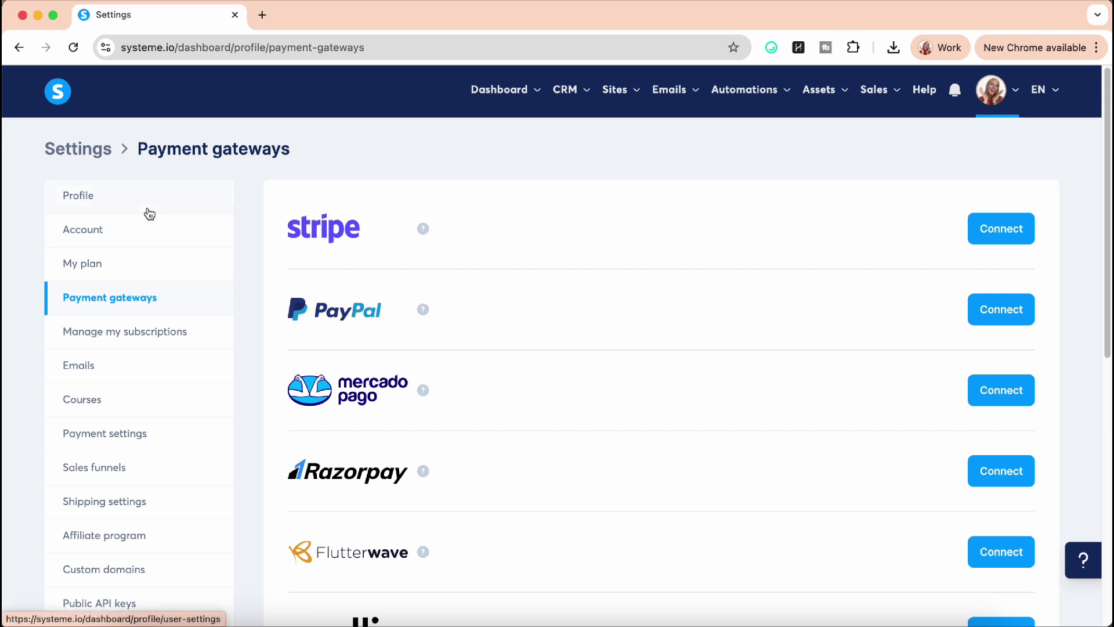
Step: Return to the main Dashboard showing 0 new leads and an empty Live updates feed
mouse_move(497, 91)
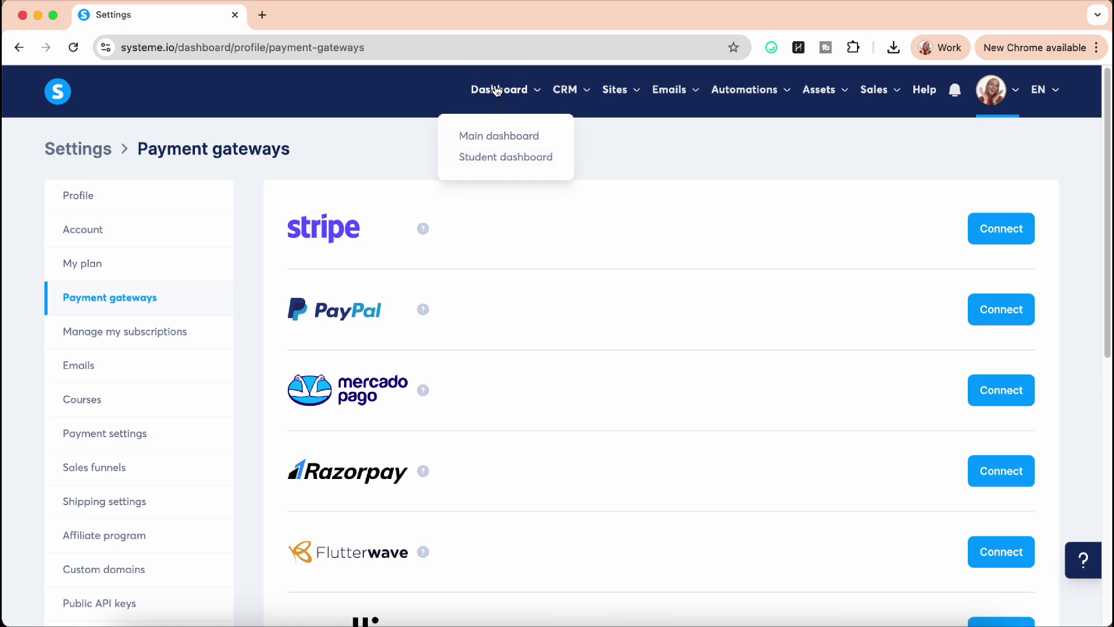
click(486, 138)
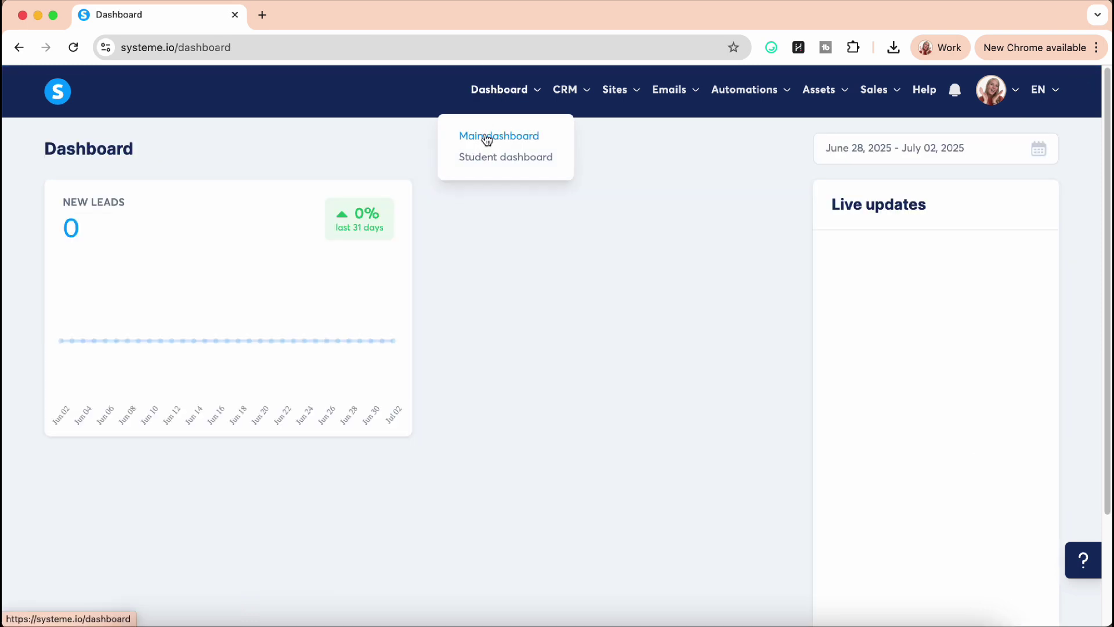
mouse_move(1043, 96)
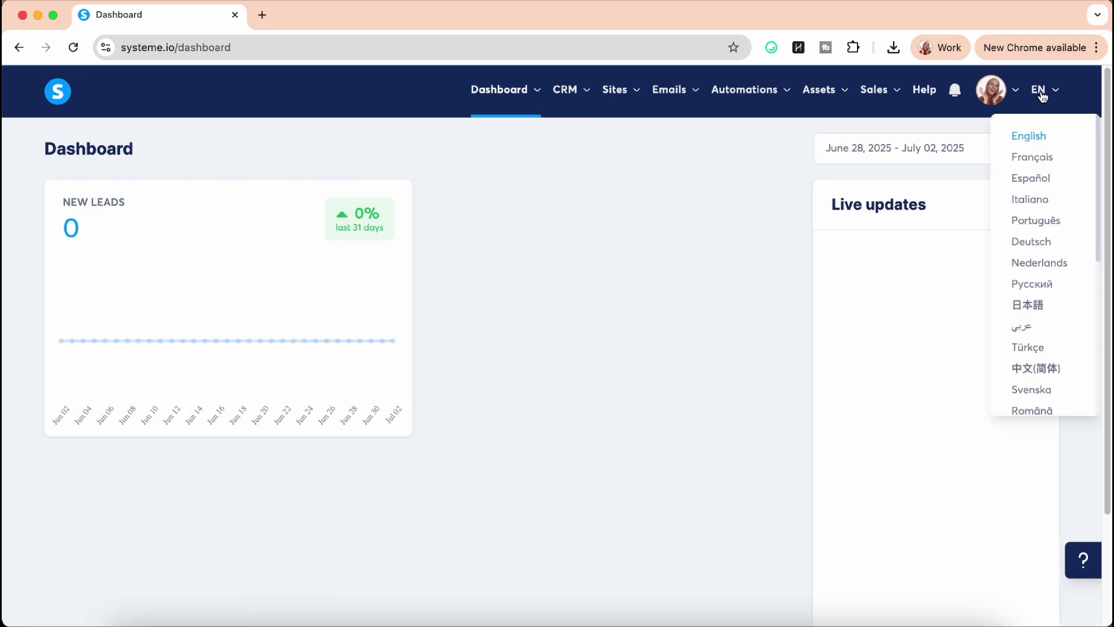
scroll(1037, 300, down, 5)
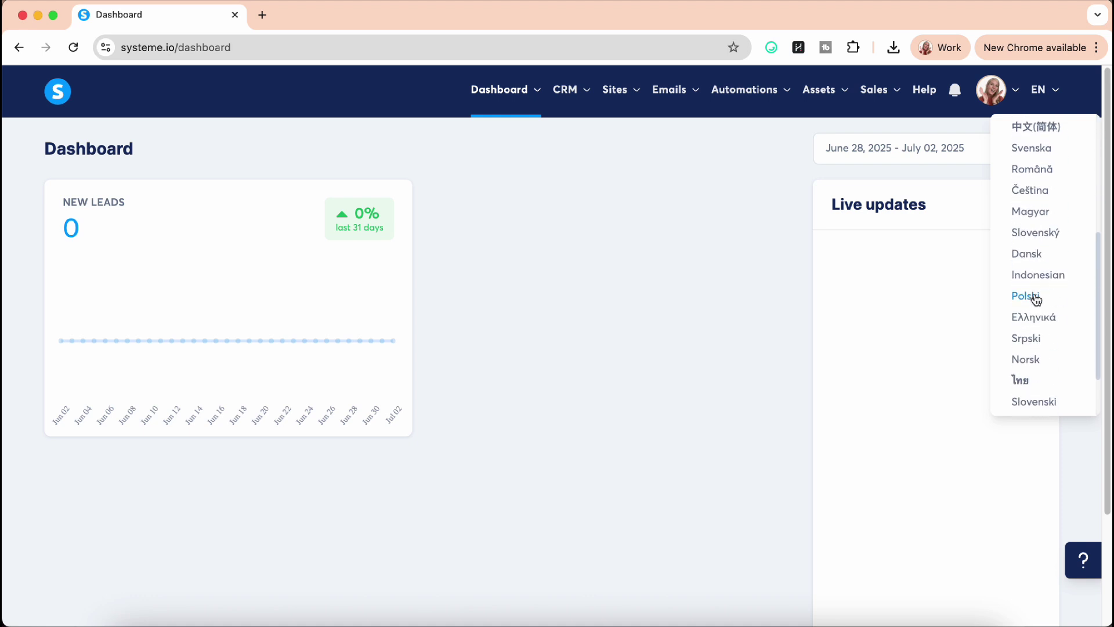
scroll(1037, 300, up, 5)
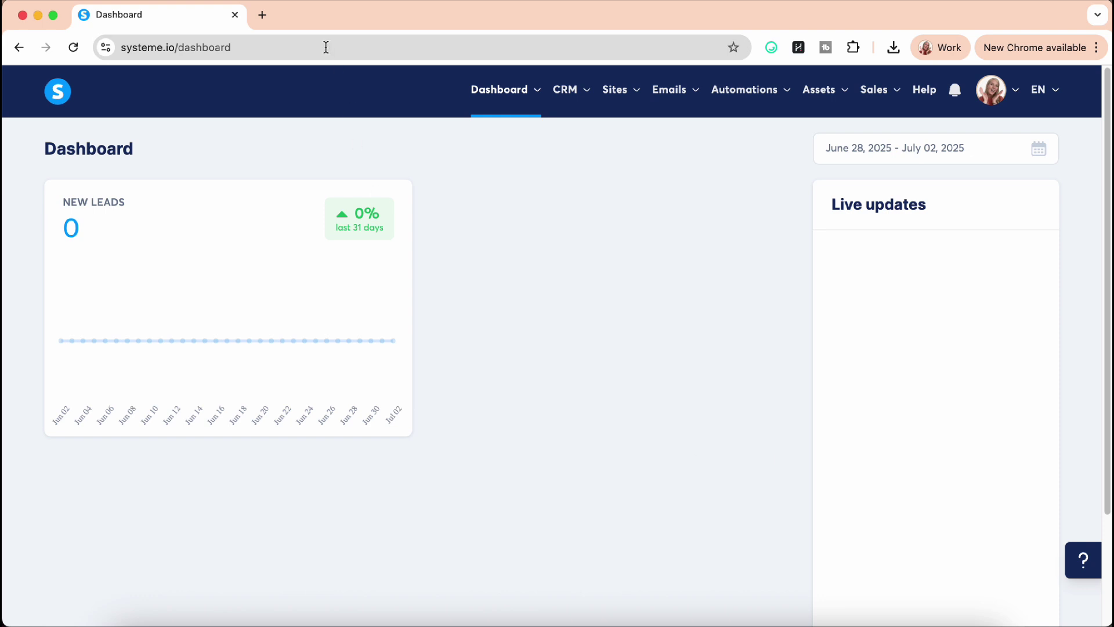
Step: Load the systeme.io pricing page and scroll through the plan listing
click(325, 47)
text(systeme.)
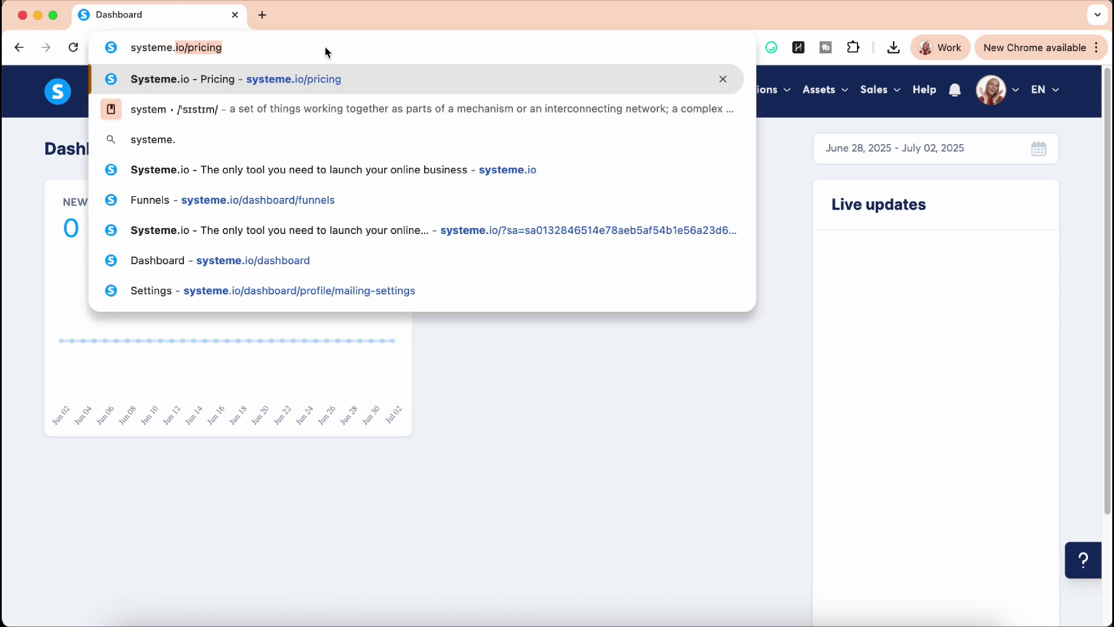
key(Return)
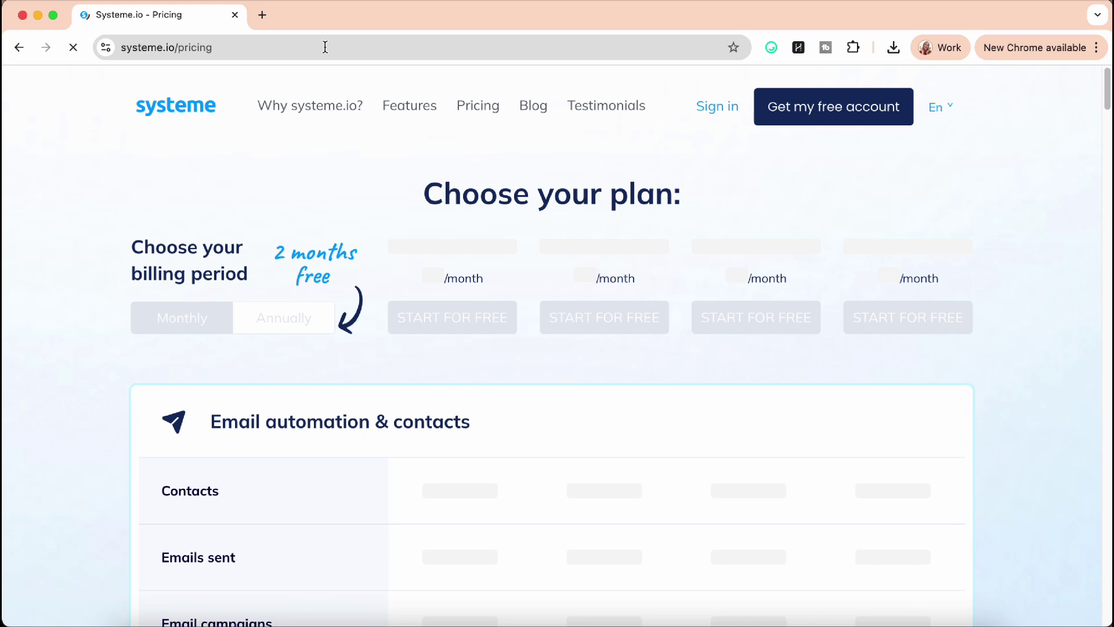
scroll(97, 524, down, 2)
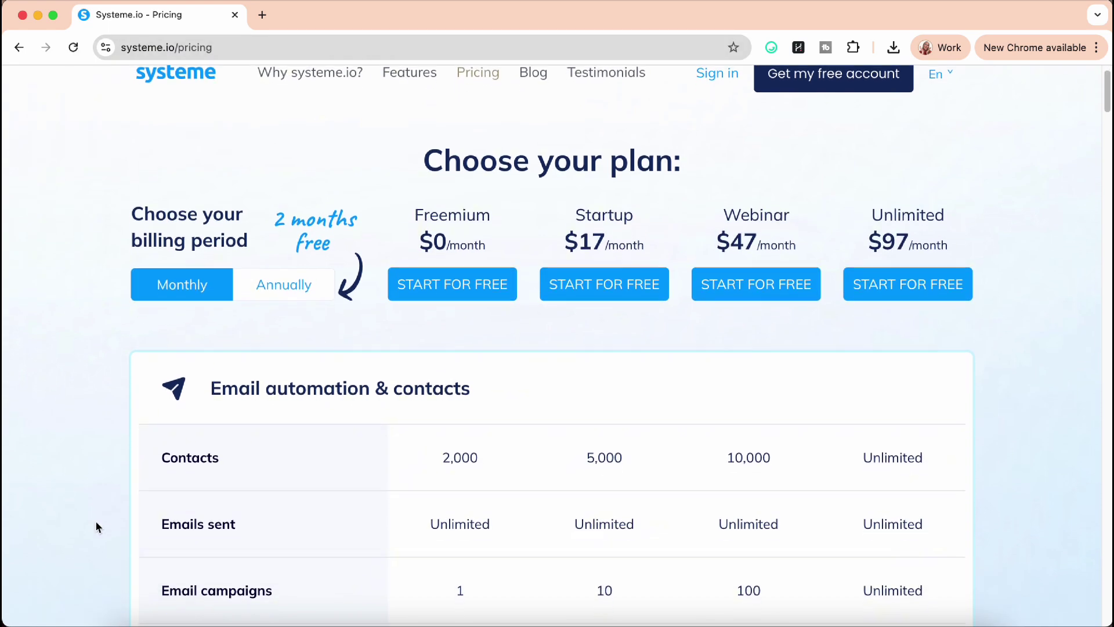
scroll(96, 525, down, 4)
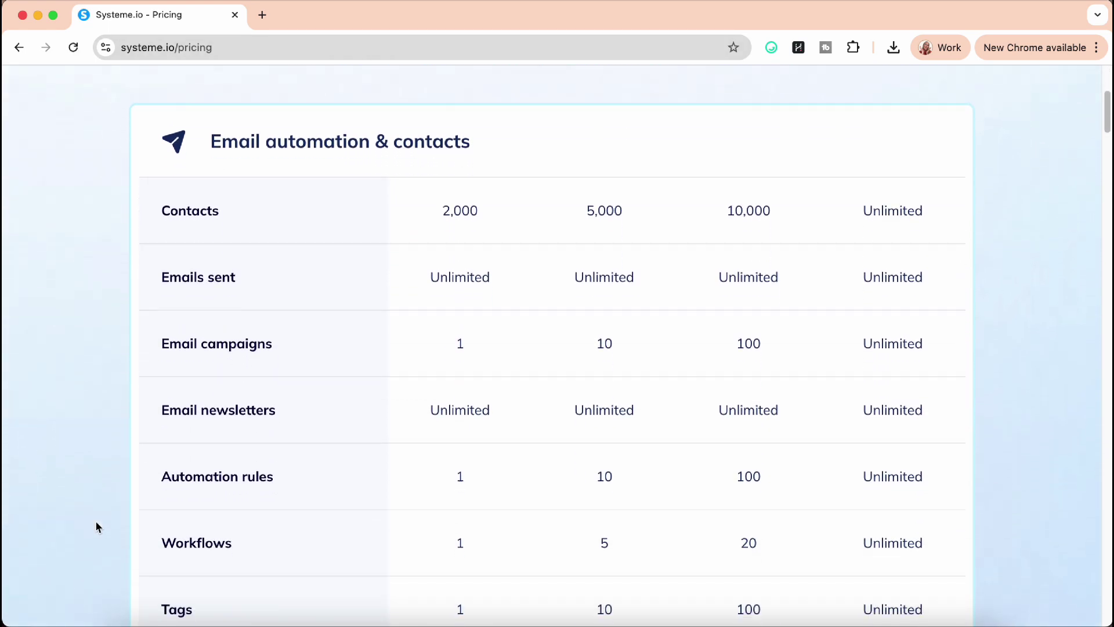
scroll(97, 526, down, 6)
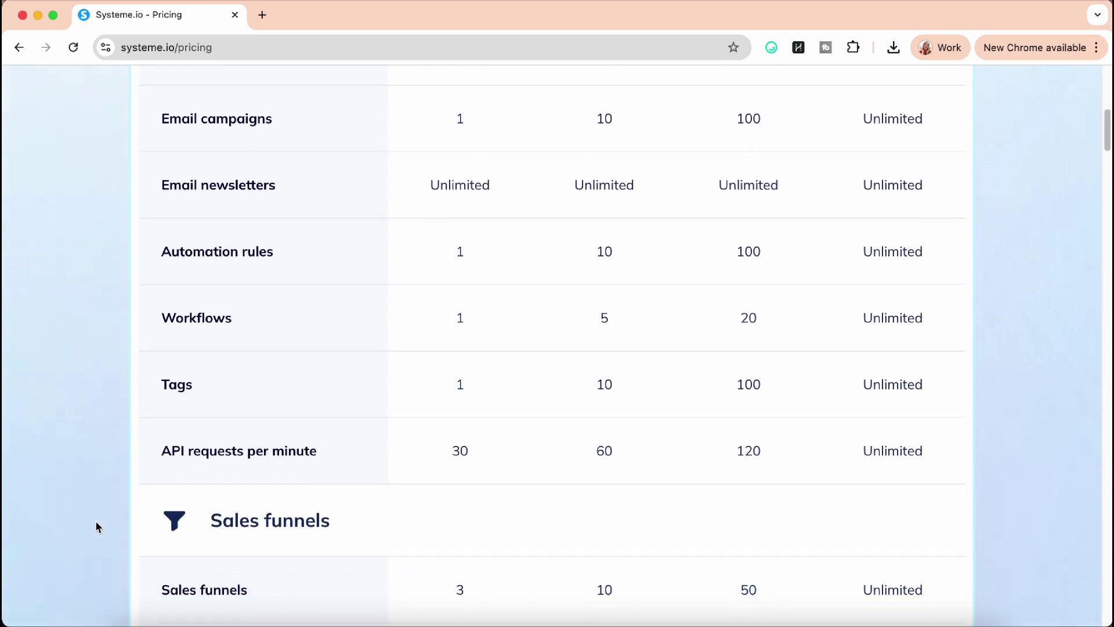
scroll(97, 526, down, 9)
scroll(97, 526, up, 20)
scroll(97, 527, down, 1)
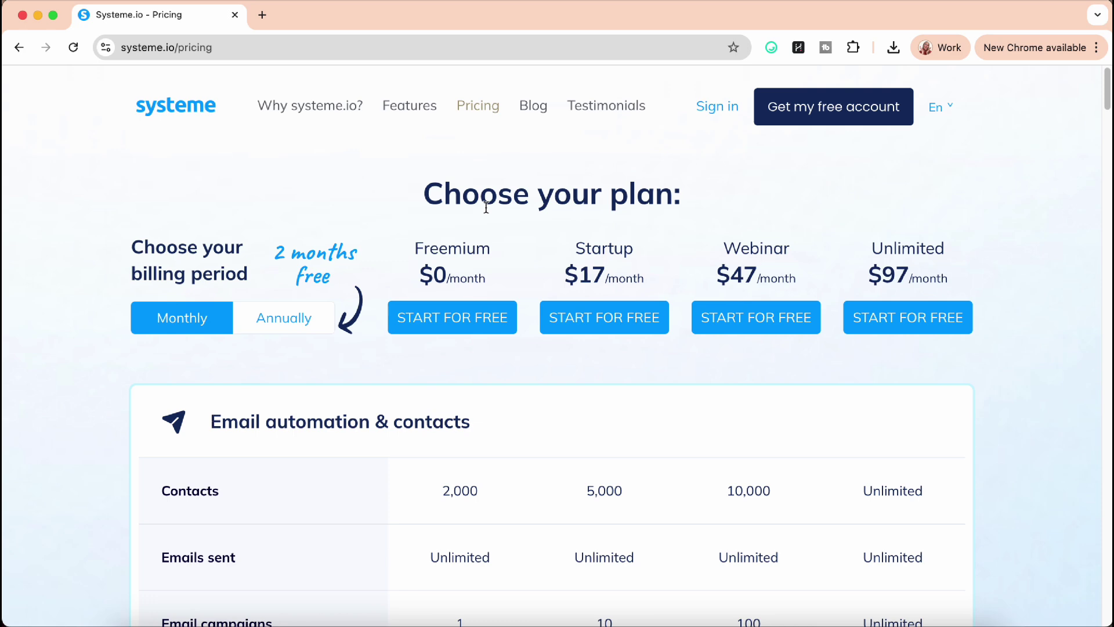
Step: Visit the systeme.io home page, then reload systeme.io/pricing
click(193, 110)
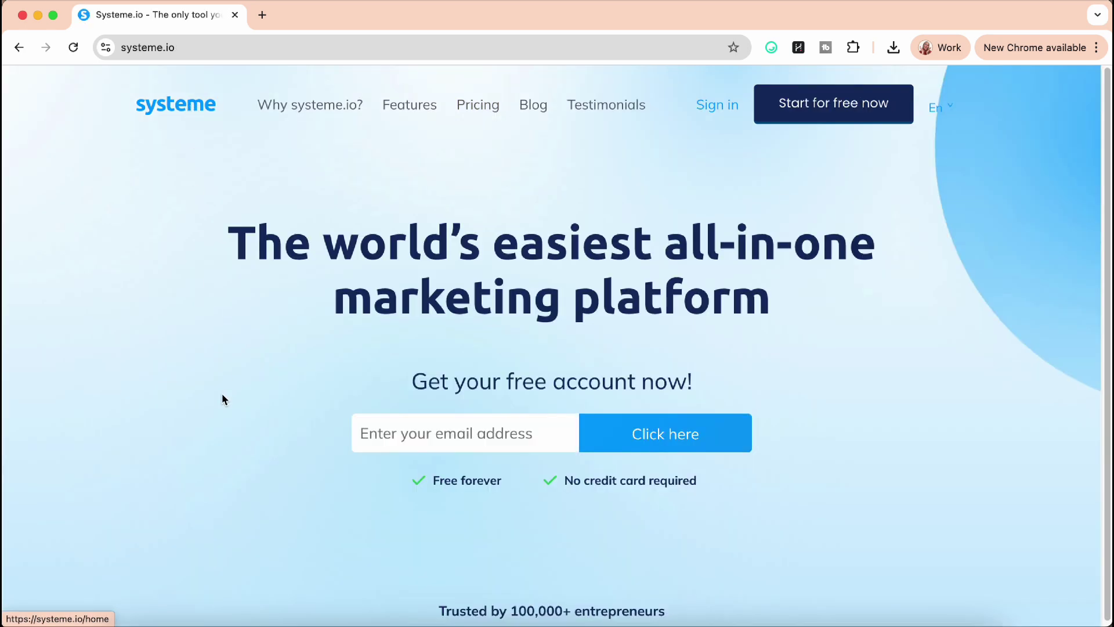
scroll(222, 431, down, 1)
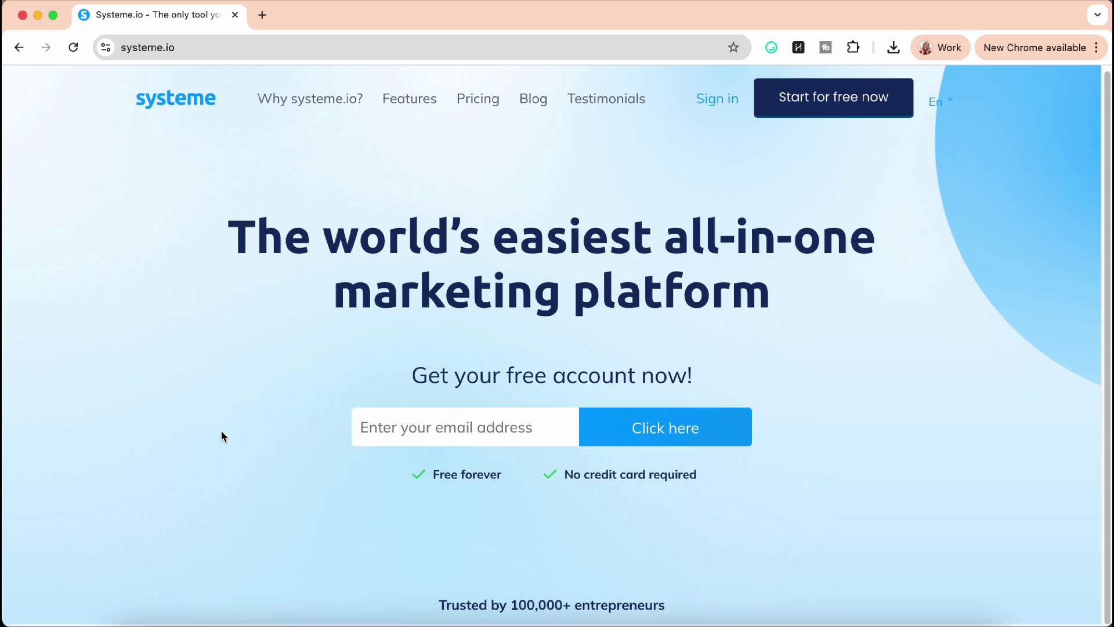
scroll(221, 431, up, 1)
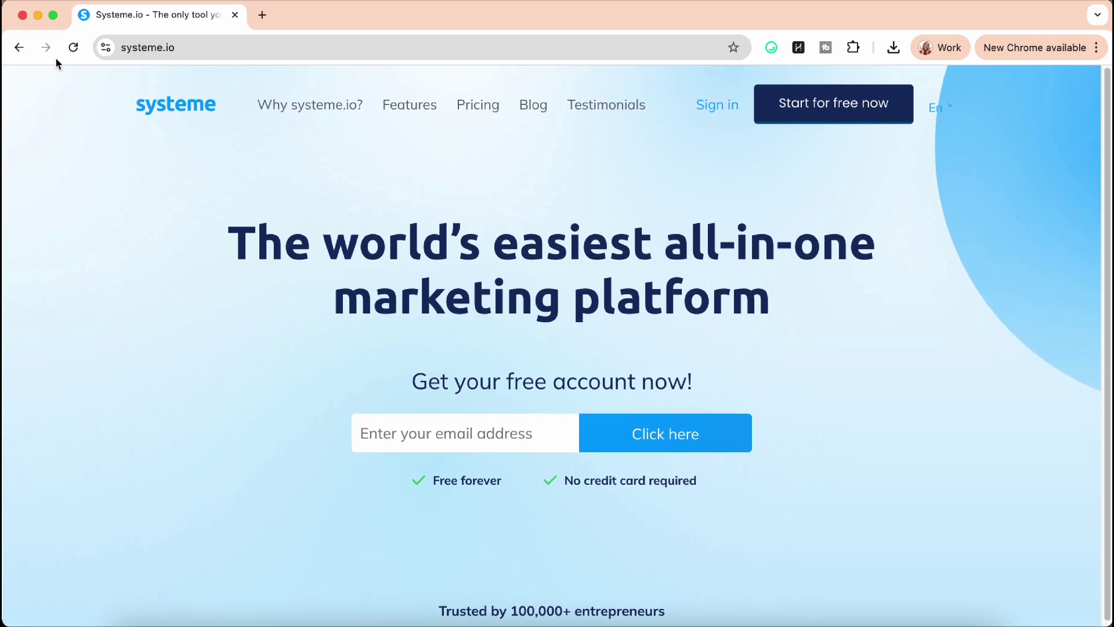
click(207, 49)
text(systeme.io/pricing)
key(Return)
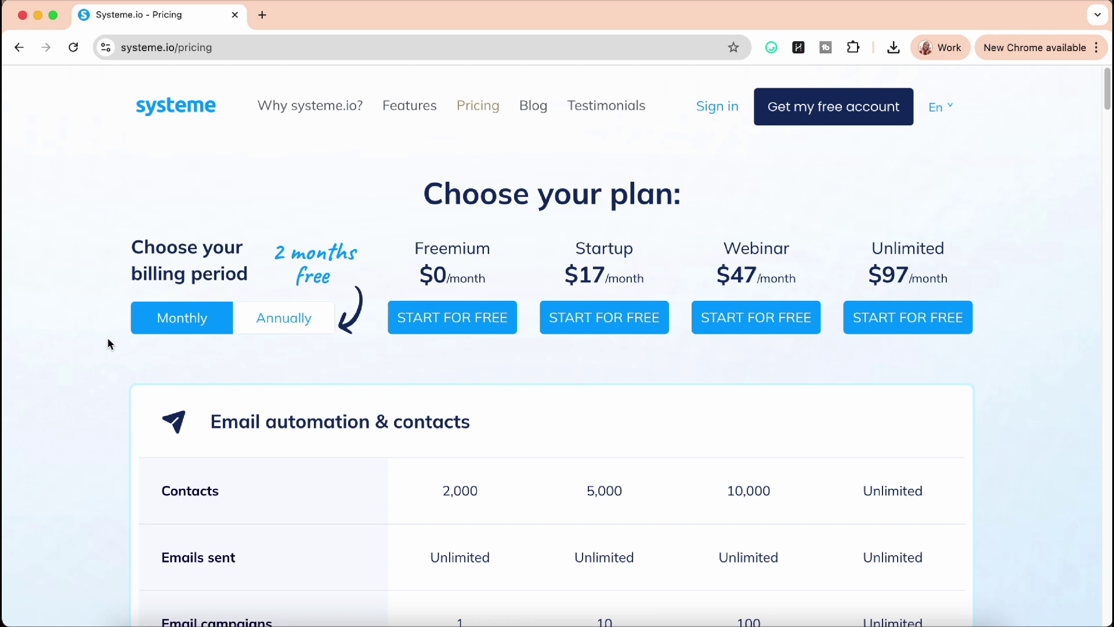
Step: Highlight the Startup plan's $17/month price on the pricing page
scroll(108, 342, down, 3)
scroll(108, 344, up, 3)
drag(660, 281, 553, 277)
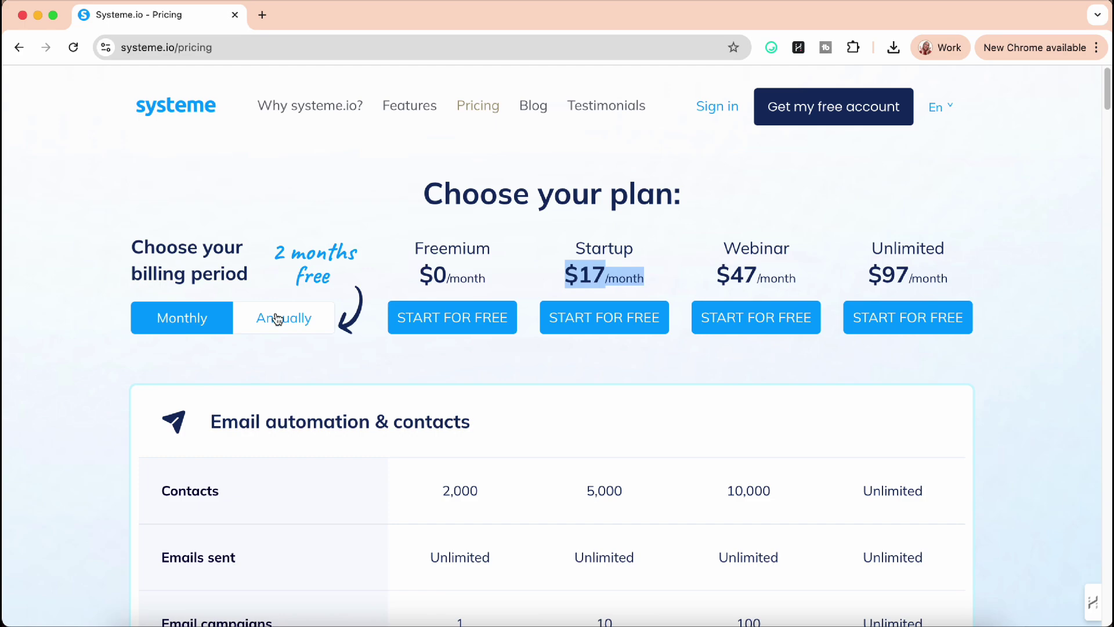
Step: Scroll through the full plan comparison table down to the footer and back up
scroll(87, 435, down, 10)
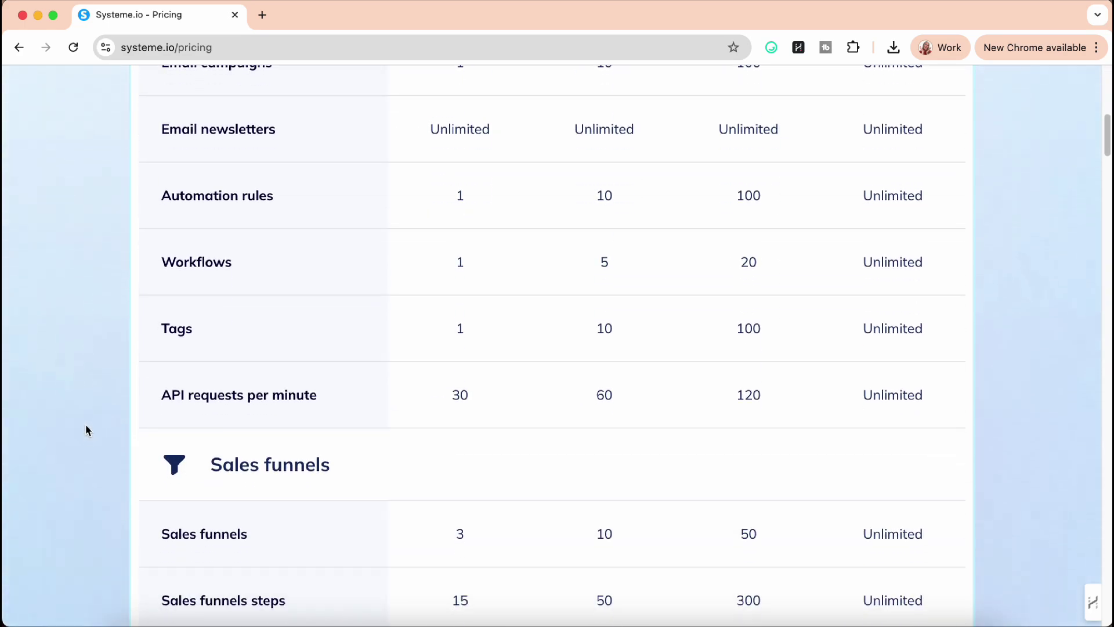
scroll(84, 419, down, 15)
scroll(83, 420, down, 3)
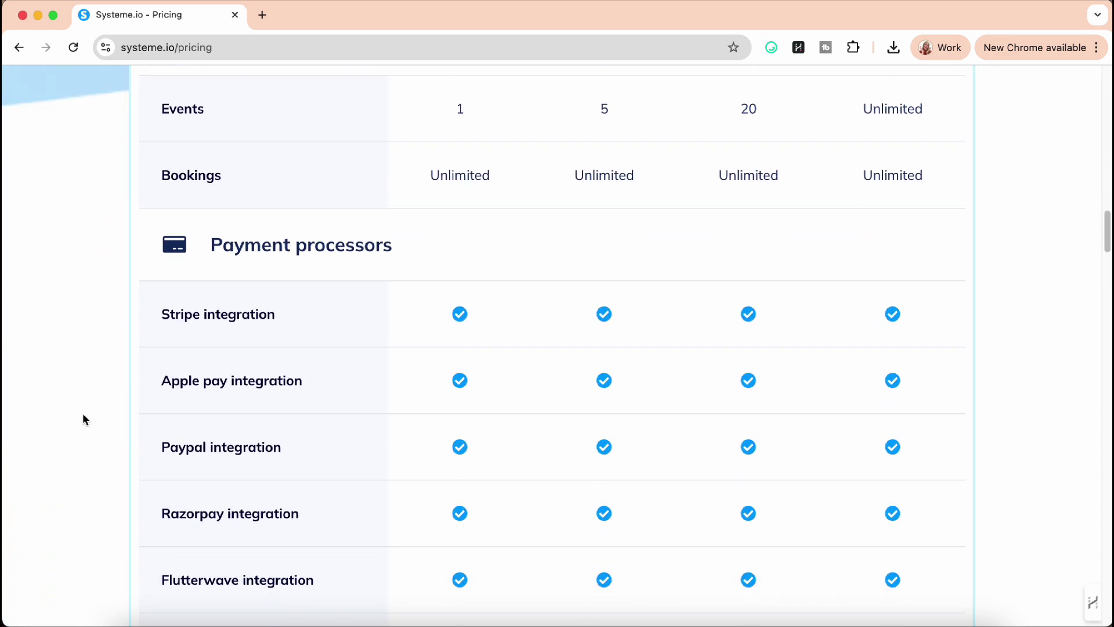
scroll(83, 420, up, 1)
scroll(82, 412, down, 5)
scroll(82, 408, down, 10)
scroll(82, 408, down, 3)
scroll(82, 408, up, 1)
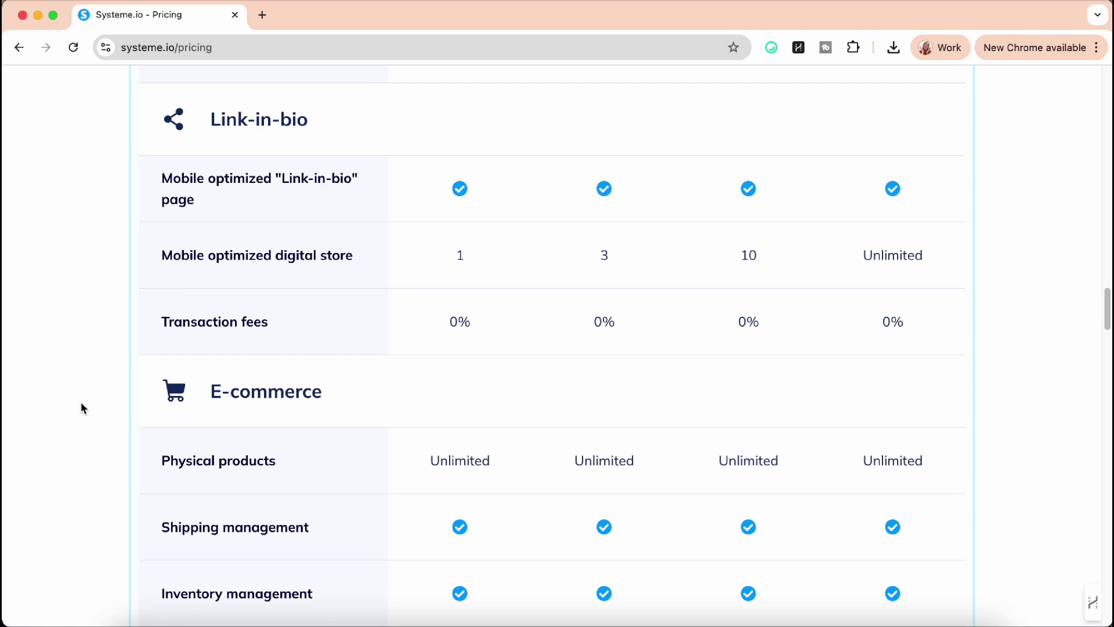
scroll(82, 406, down, 5)
scroll(82, 407, down, 6)
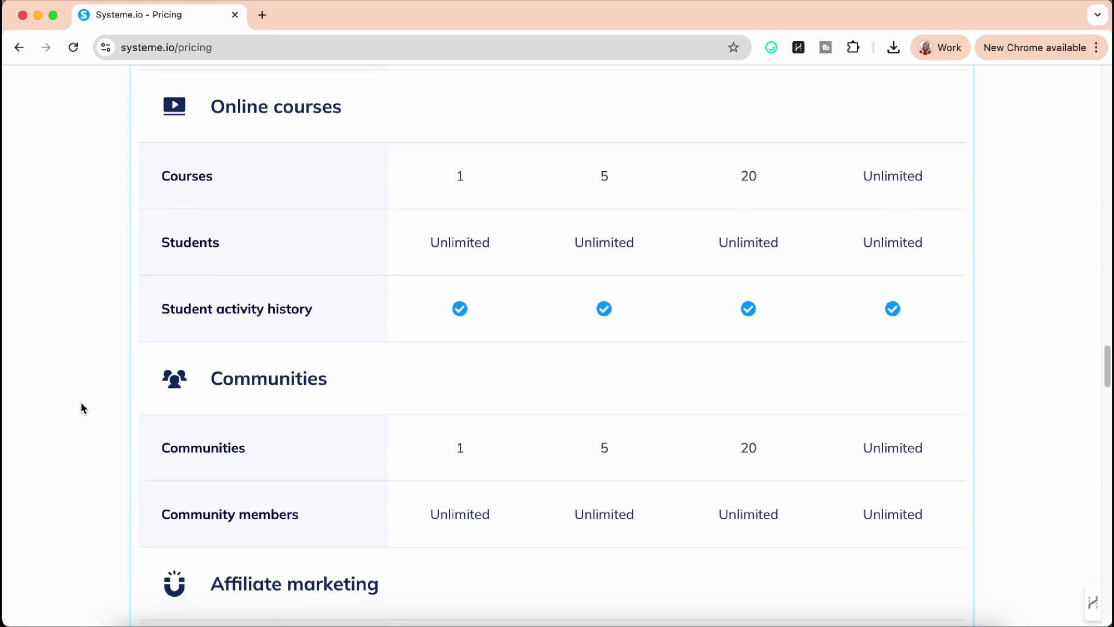
scroll(81, 408, down, 2)
scroll(82, 408, down, 3)
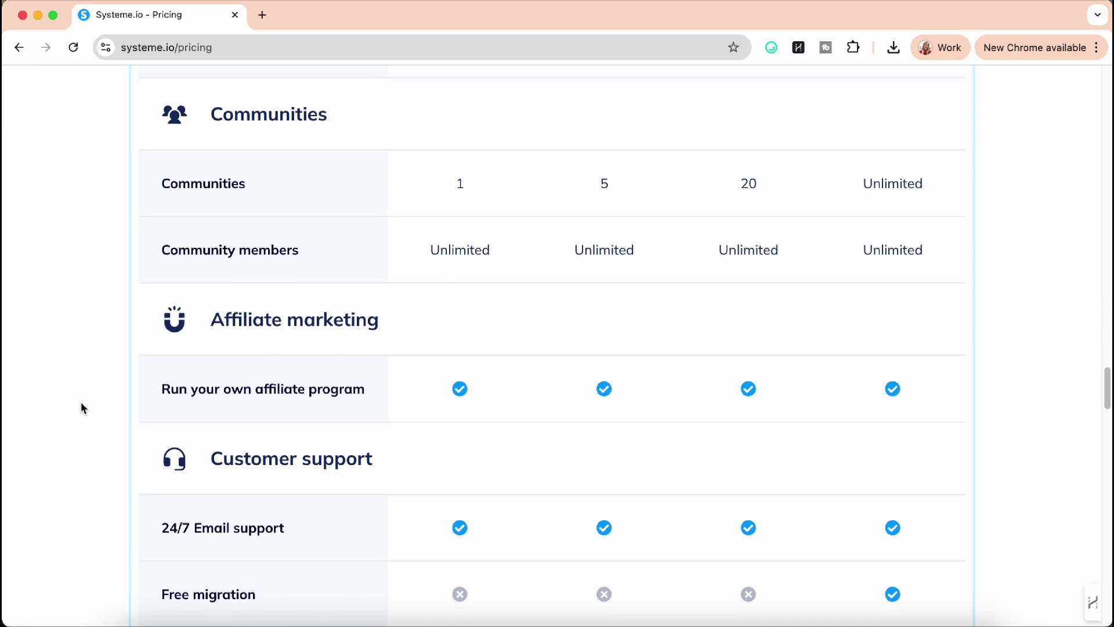
scroll(81, 407, down, 3)
scroll(81, 408, down, 1)
scroll(81, 408, down, 1)
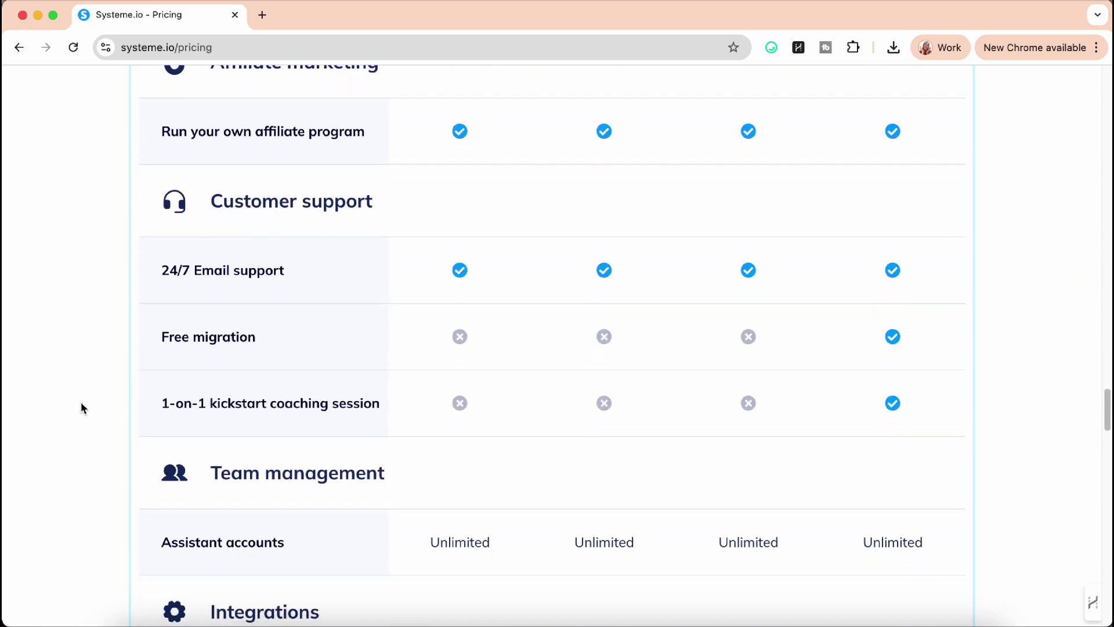
scroll(82, 408, down, 1)
scroll(81, 408, down, 2)
scroll(82, 408, down, 3)
scroll(81, 408, down, 5)
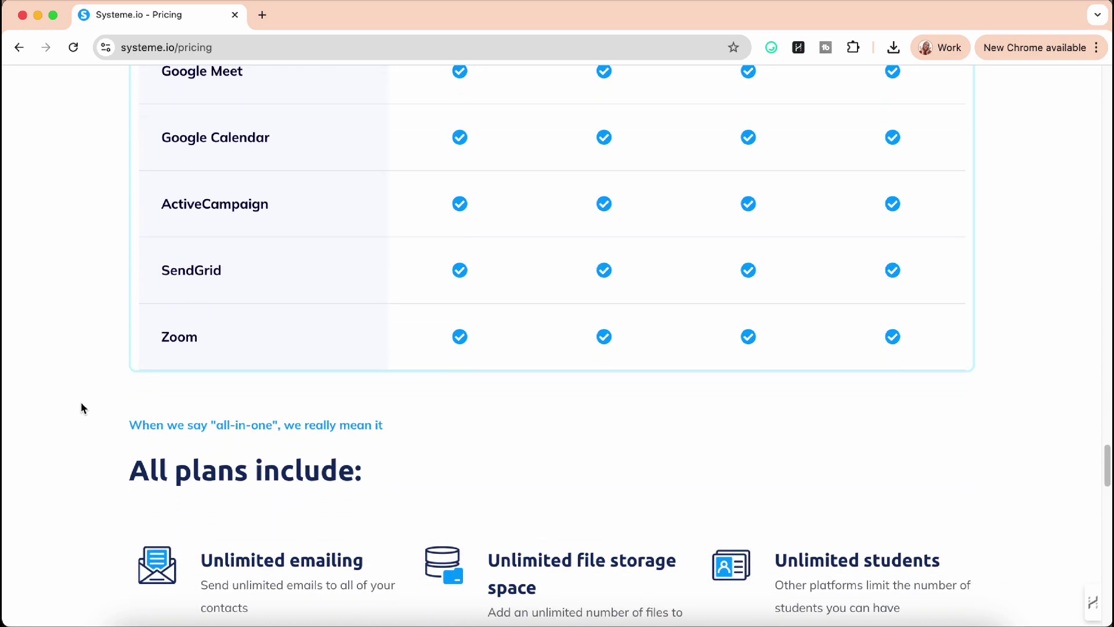
scroll(81, 407, down, 6)
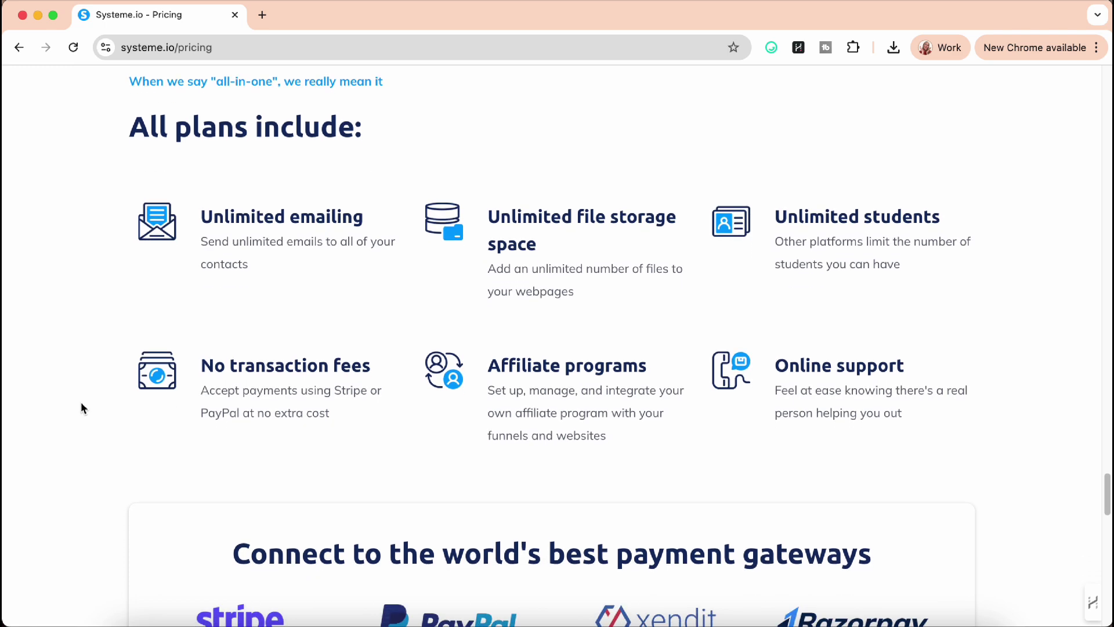
scroll(82, 407, down, 5)
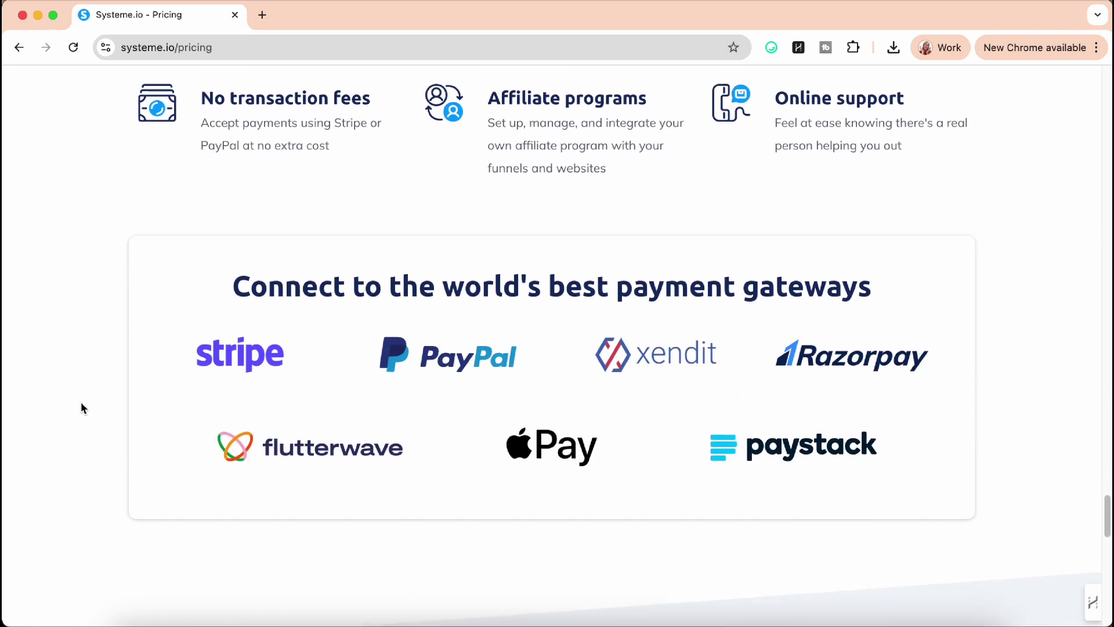
scroll(81, 408, down, 2)
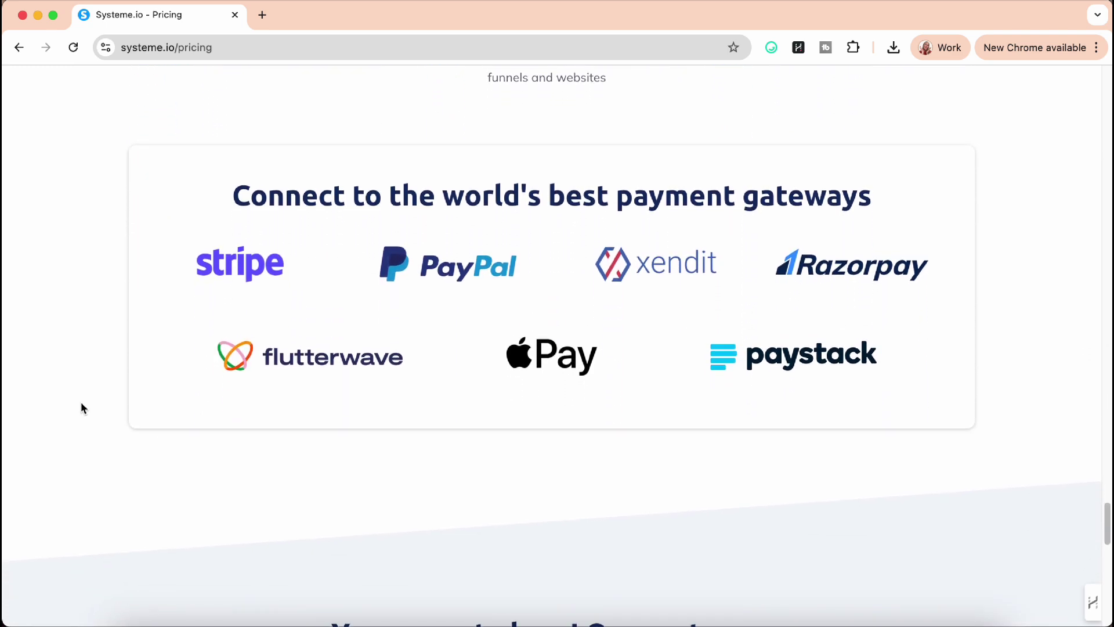
scroll(81, 408, down, 7)
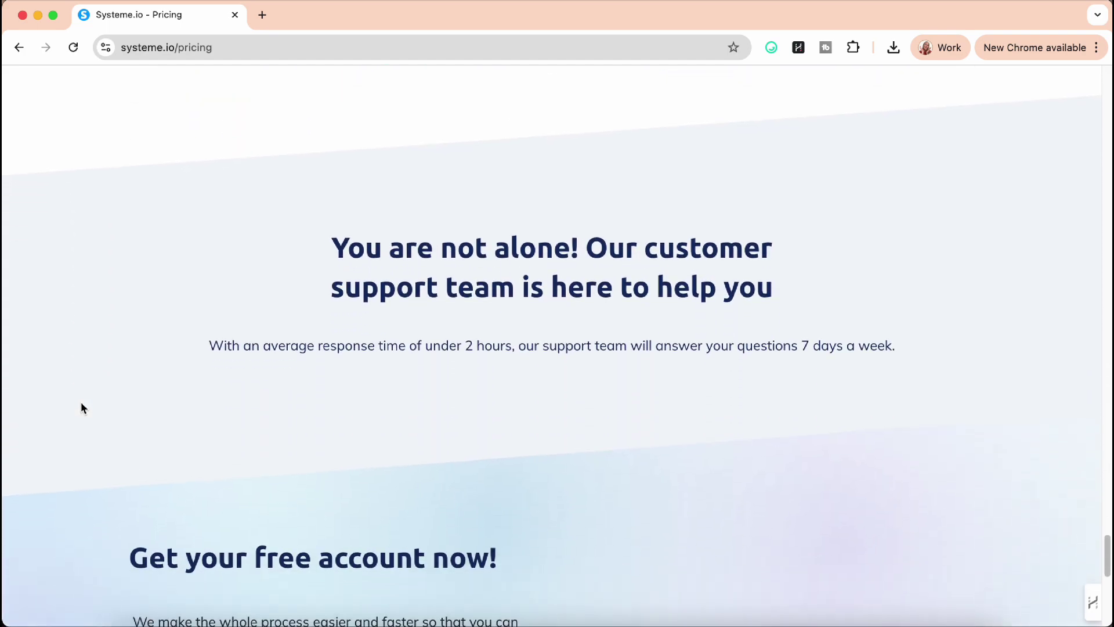
scroll(81, 408, down, 8)
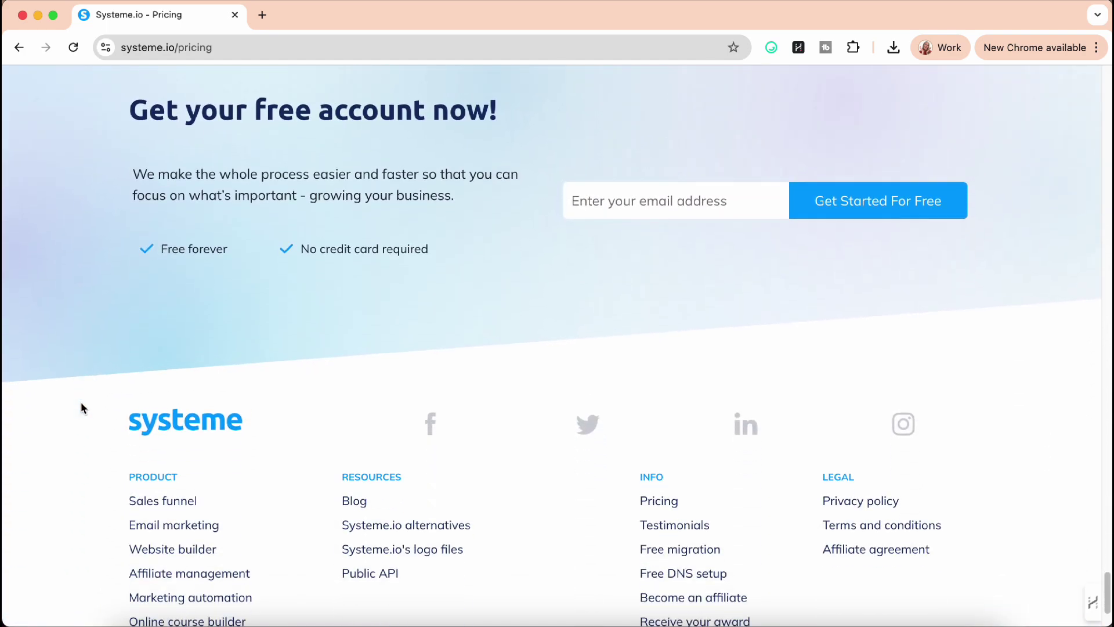
scroll(81, 408, up, 20)
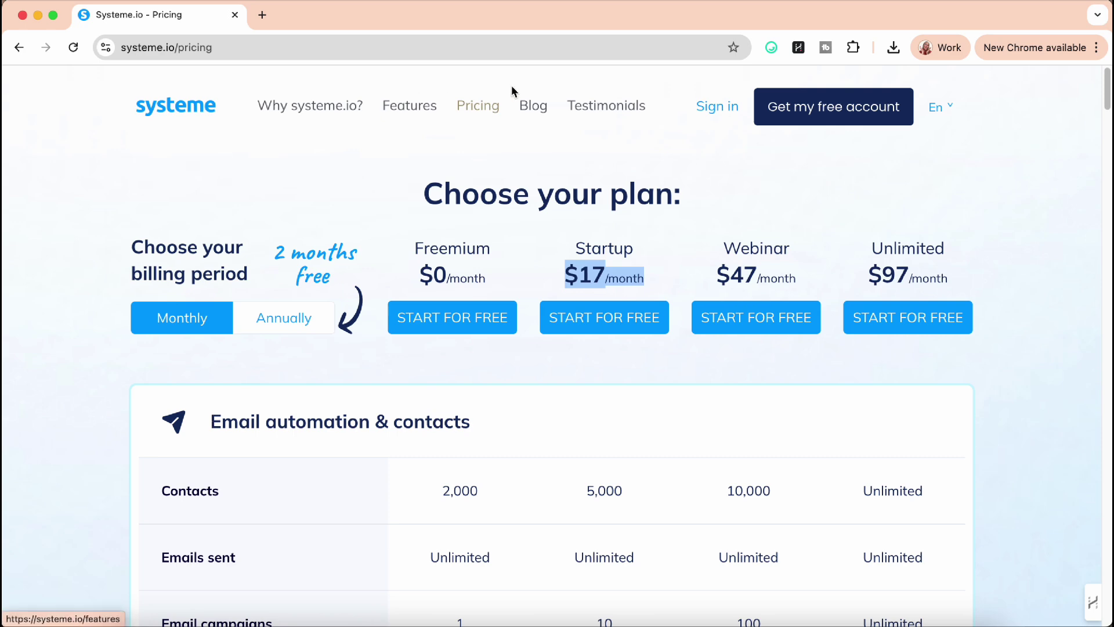
Step: Open Testimonials and scroll through the 'Why they prefer systeme.io' customer reviews
click(610, 107)
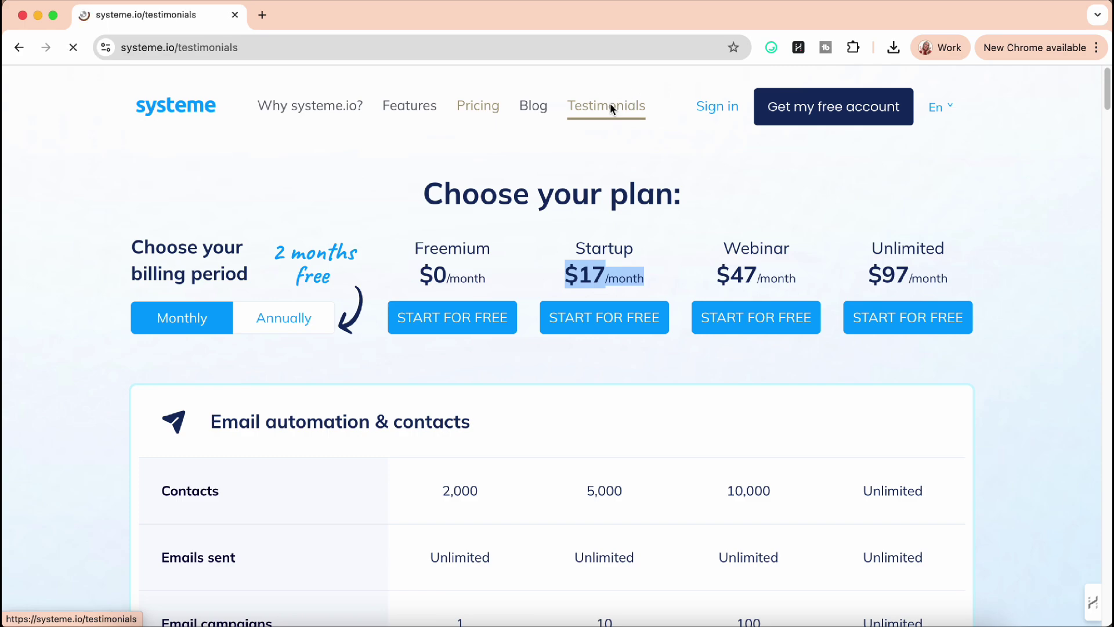
scroll(127, 461, down, 1)
scroll(127, 461, down, 5)
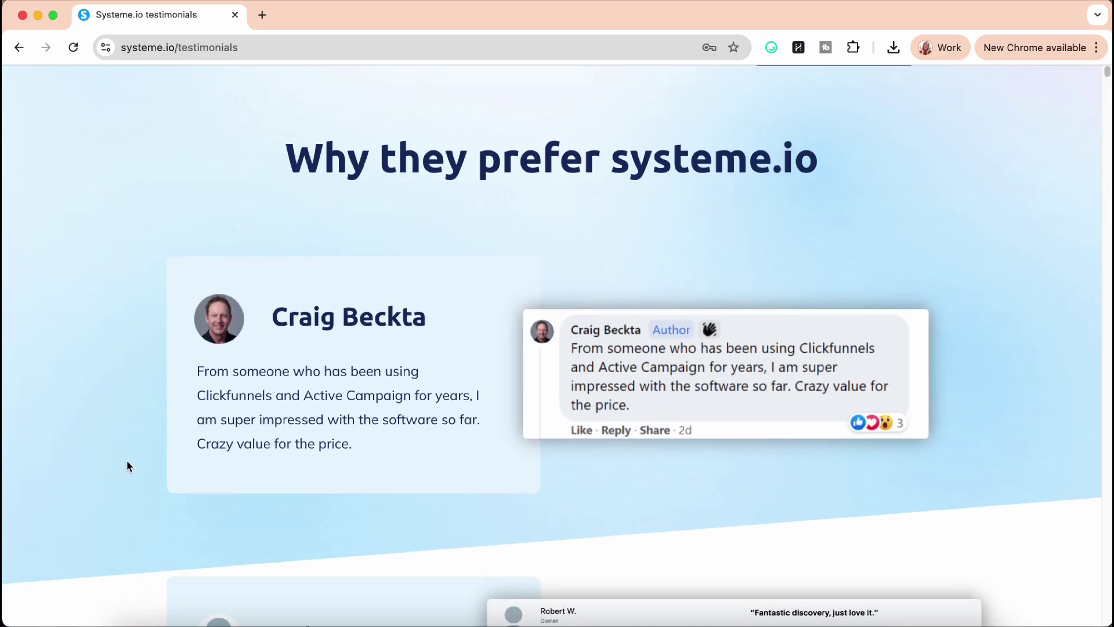
scroll(126, 464, down, 5)
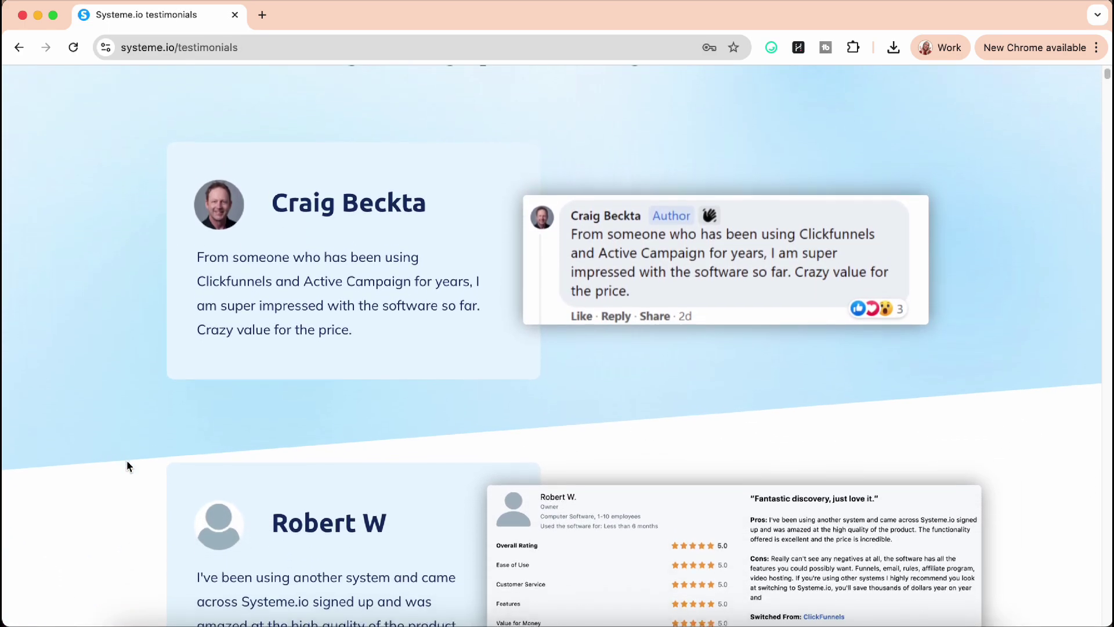